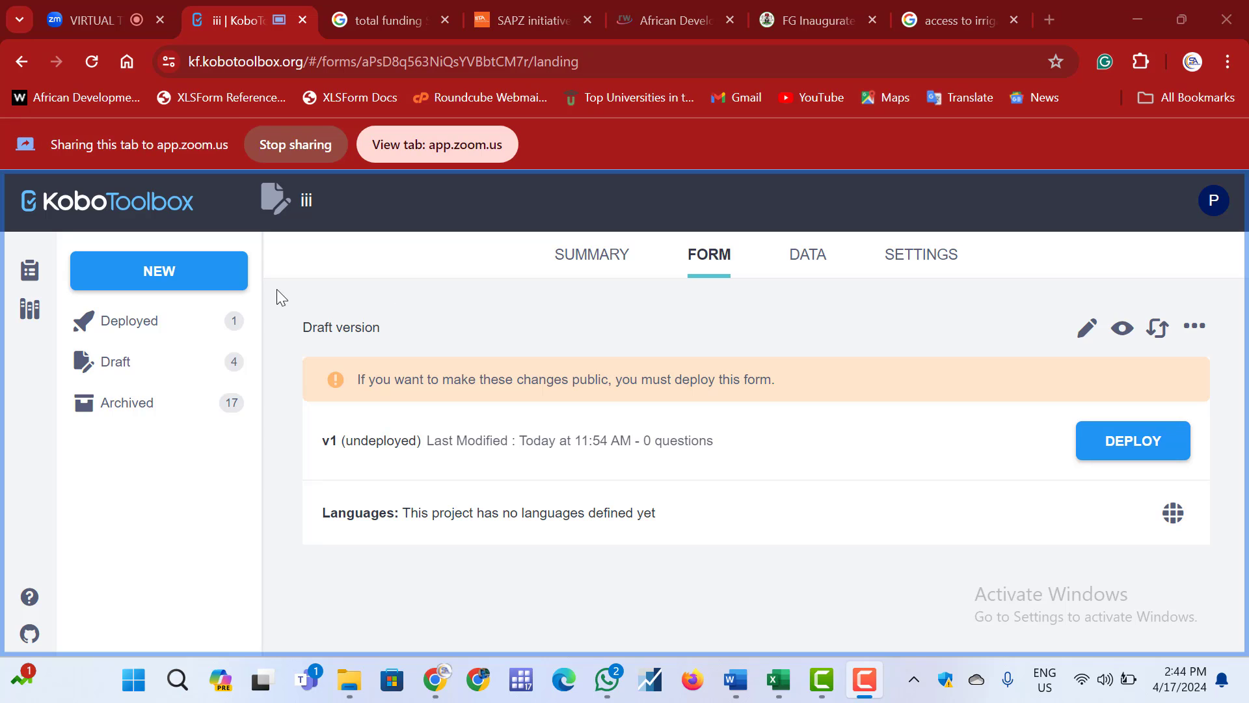
Start a new KoboToolbox project built from scratch
click(132, 286)
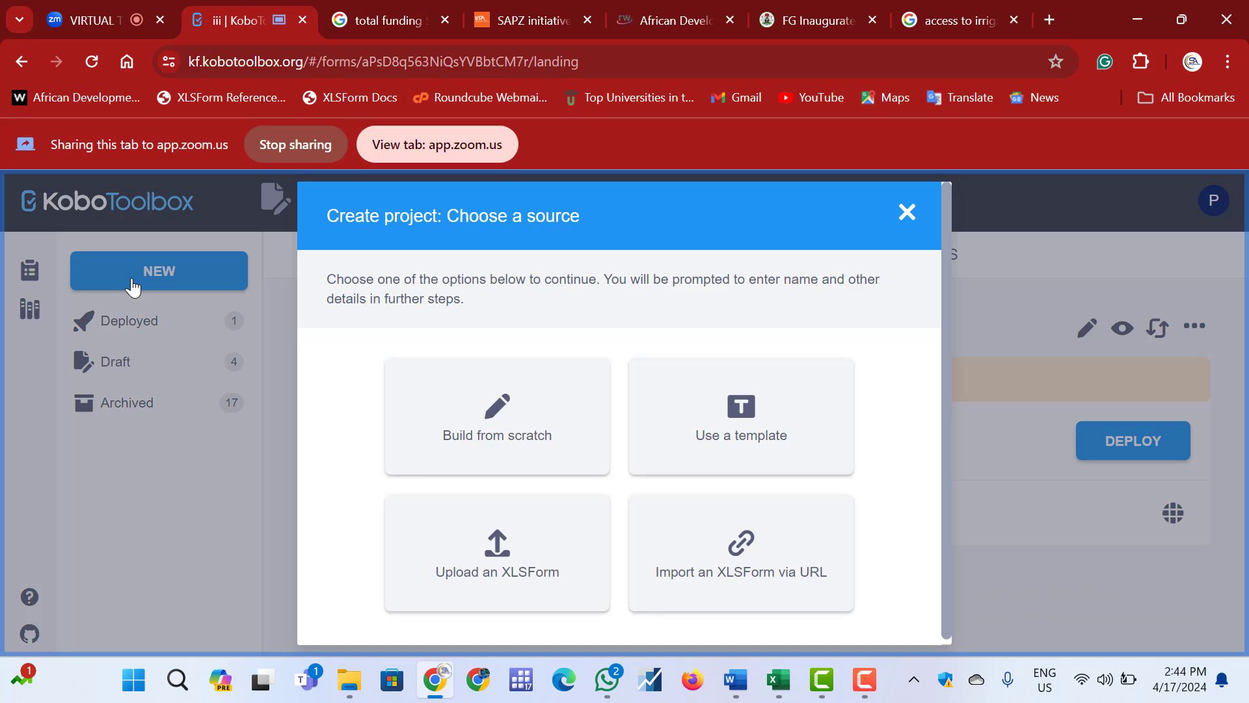
click(466, 463)
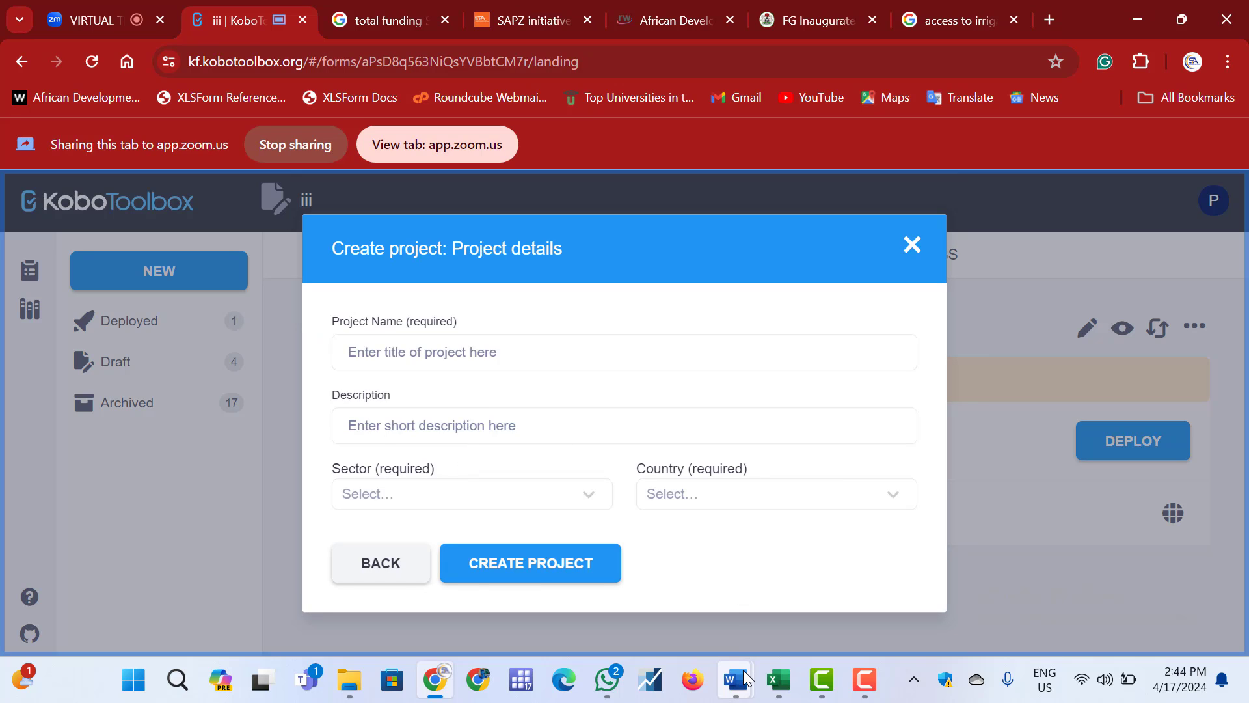
Switch to the Word document FCT_SAPZ__Beneficiary_Profil_Questionnaire_Final, view its first page, and return to the project details form
mouse_move(741, 688)
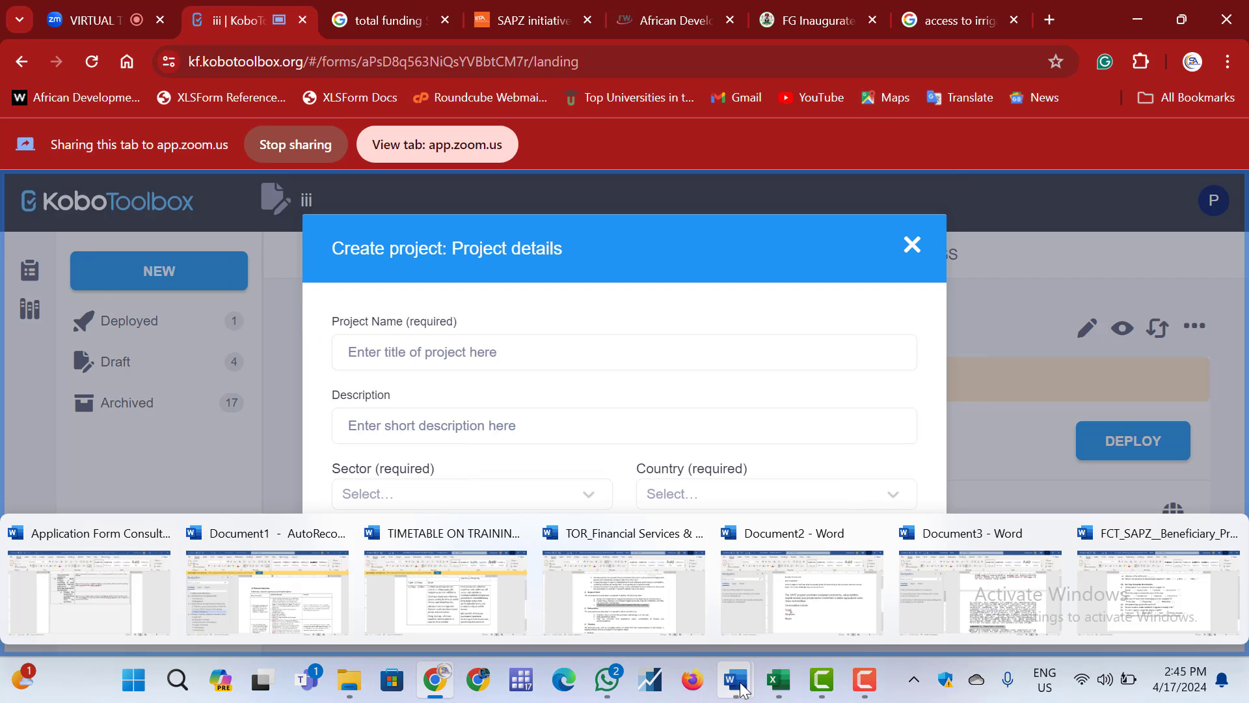
mouse_move(625, 612)
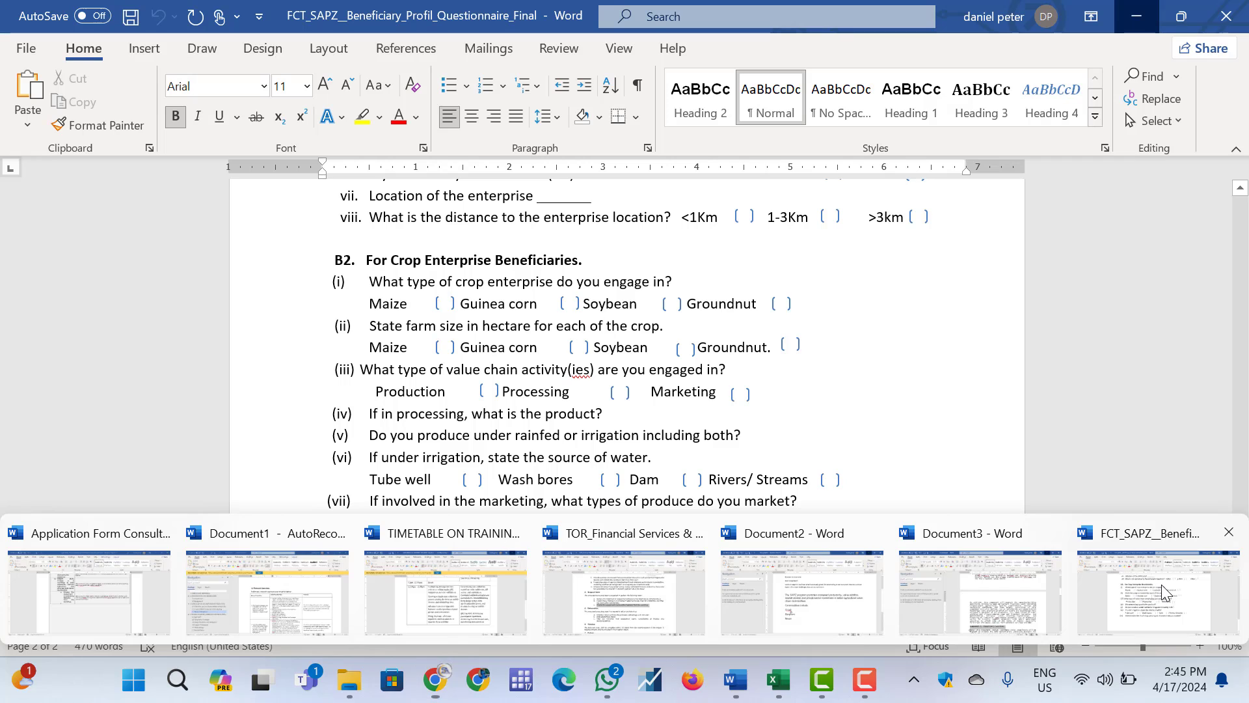
click(1161, 584)
drag(1241, 556, 1245, 189)
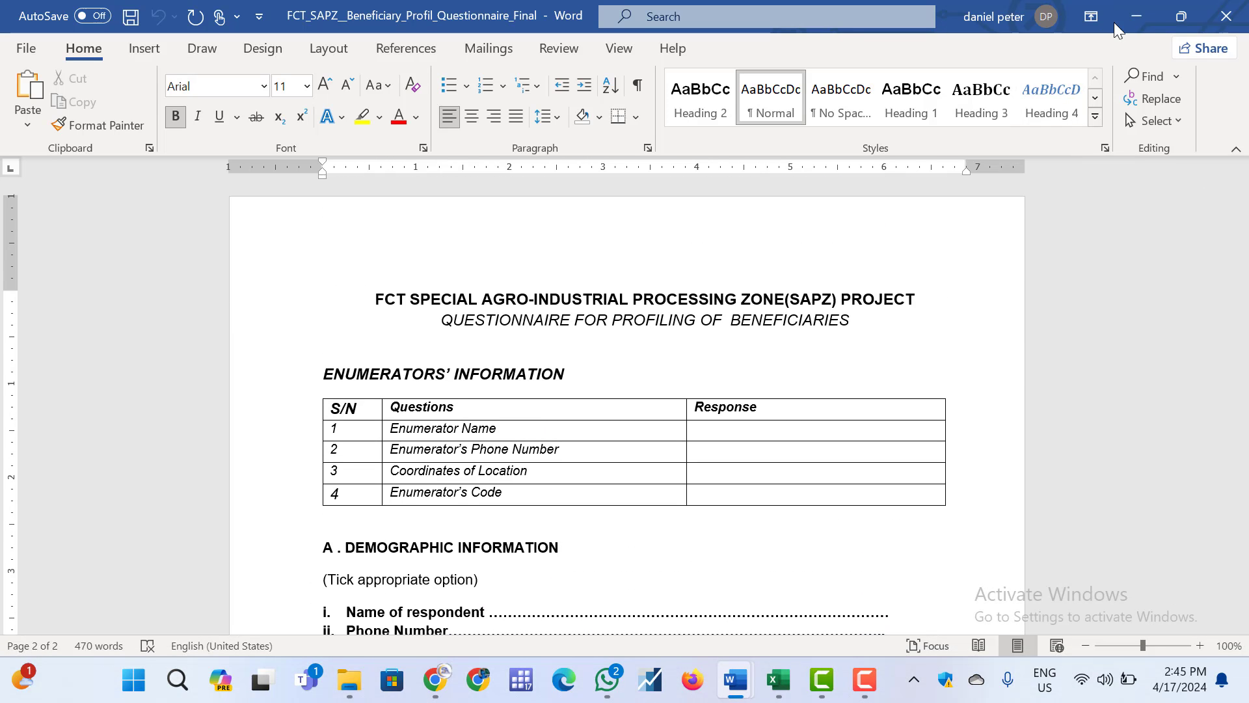
click(1137, 16)
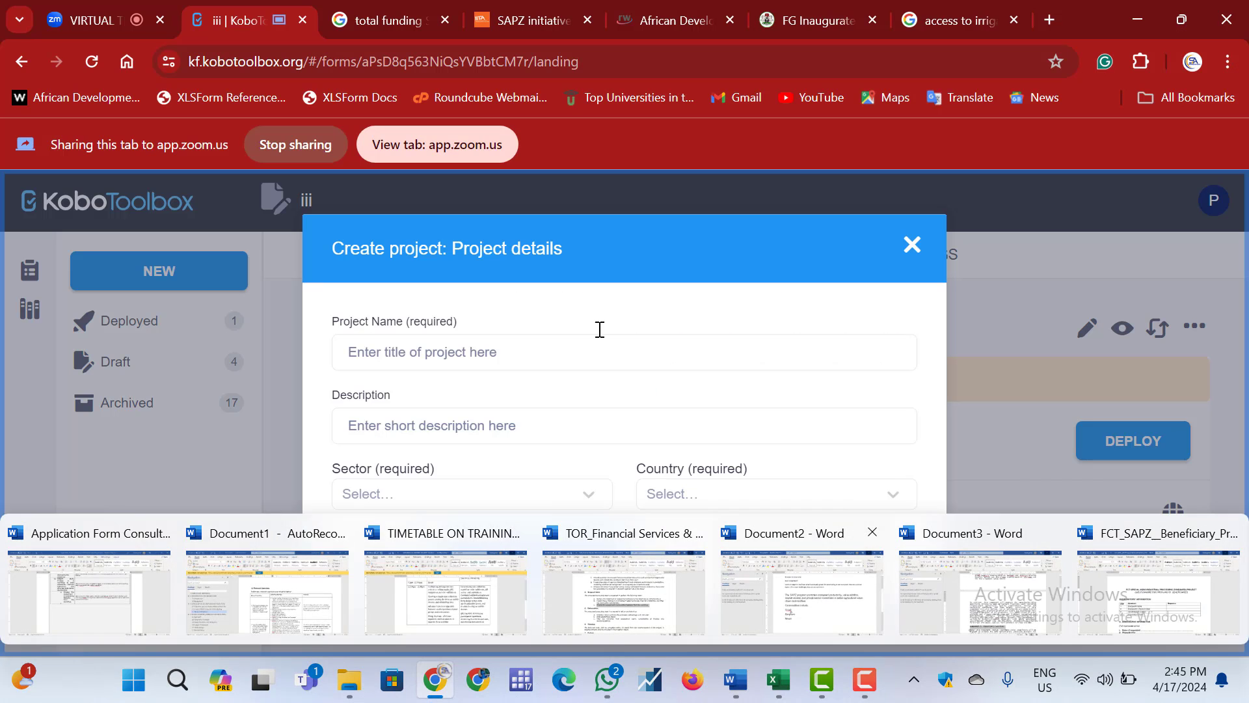
Name the new project "IFAD KOBO Training"
click(416, 353)
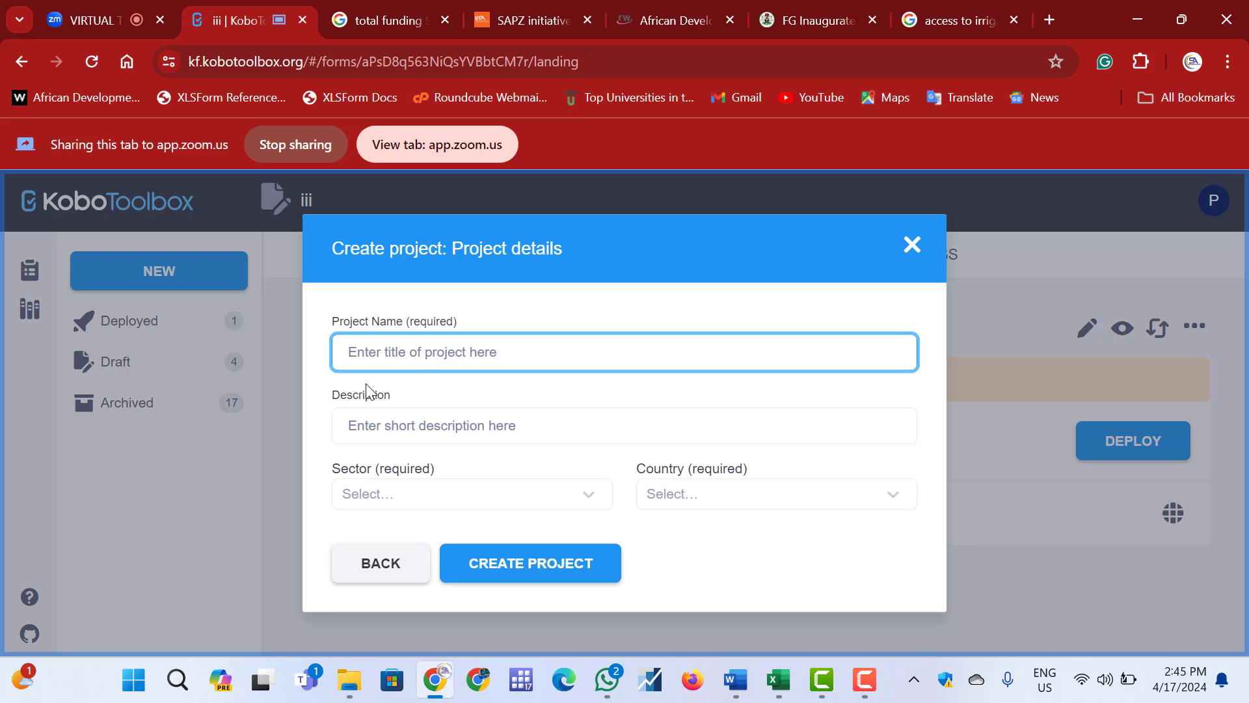
text(I)
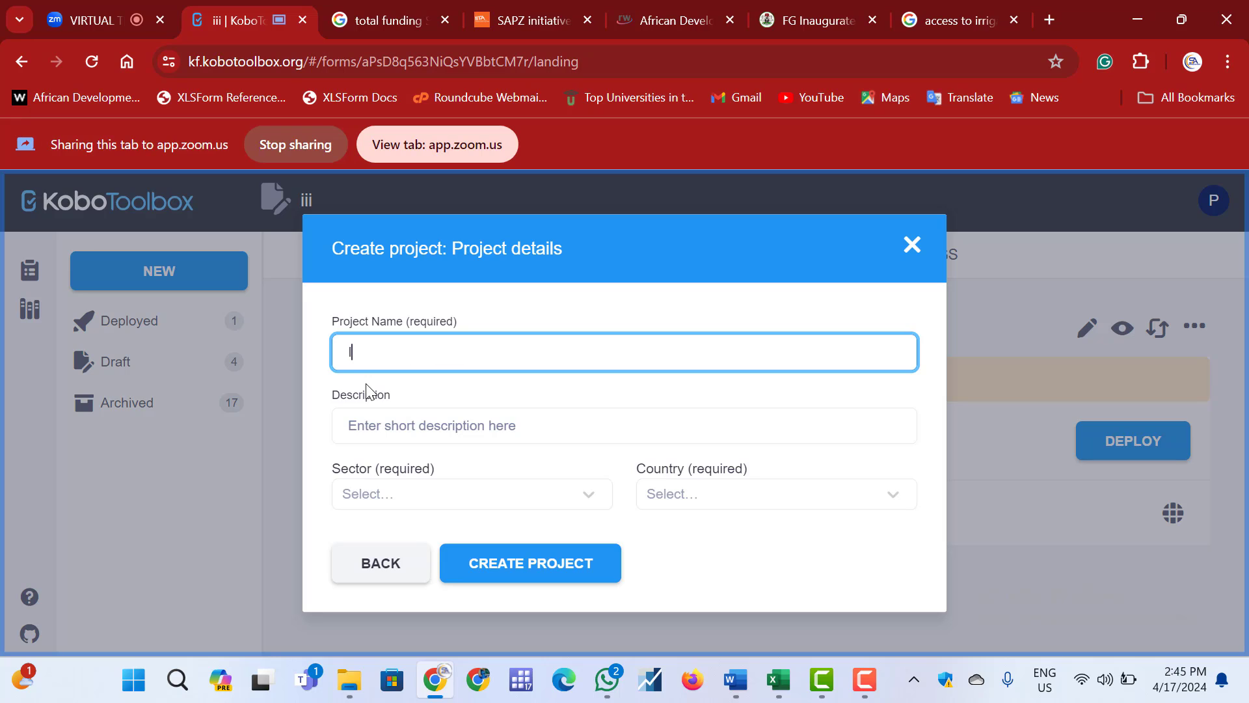
text(FAD KOBO tRAINING)
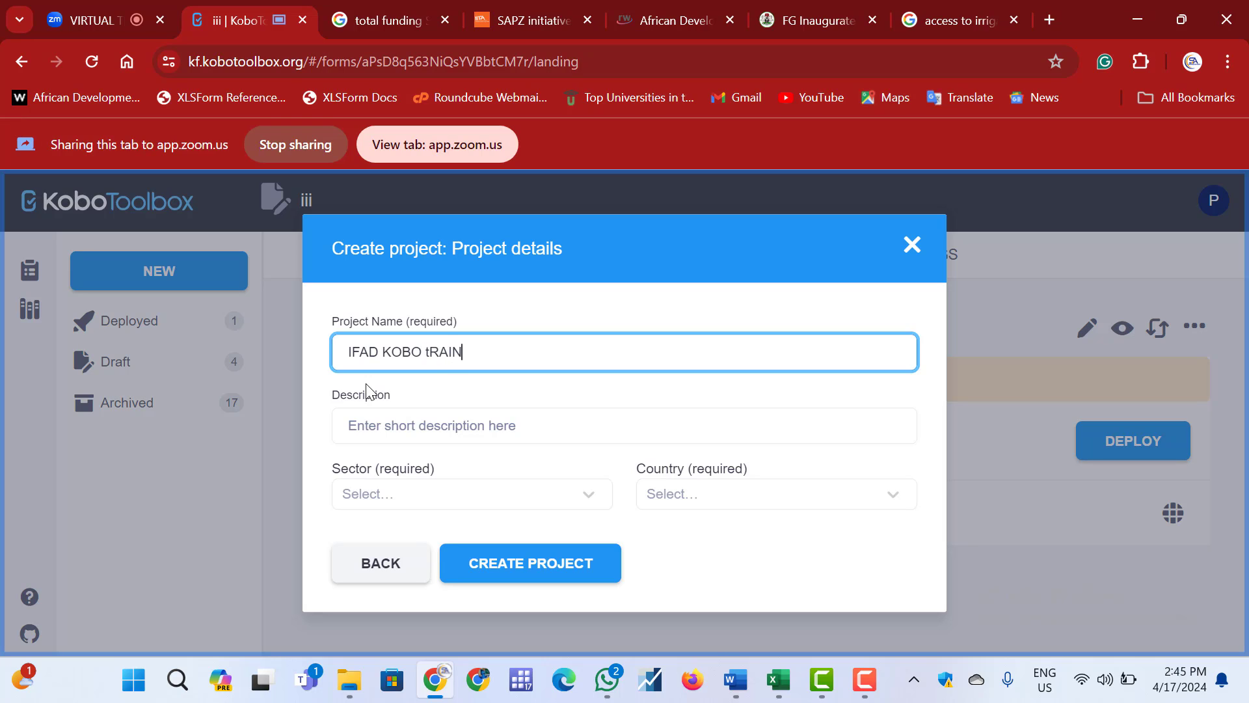
key(BackSpace)
key(BackSpace)
key(BackSpace)
key(BackSpace)
key(BackSpace)
key(BackSpace)
key(BackSpace)
text(tR)
key(BackSpace)
key(BackSpace)
text(Training)
Enter "IFAD KOBO Training" as the project description
click(388, 433)
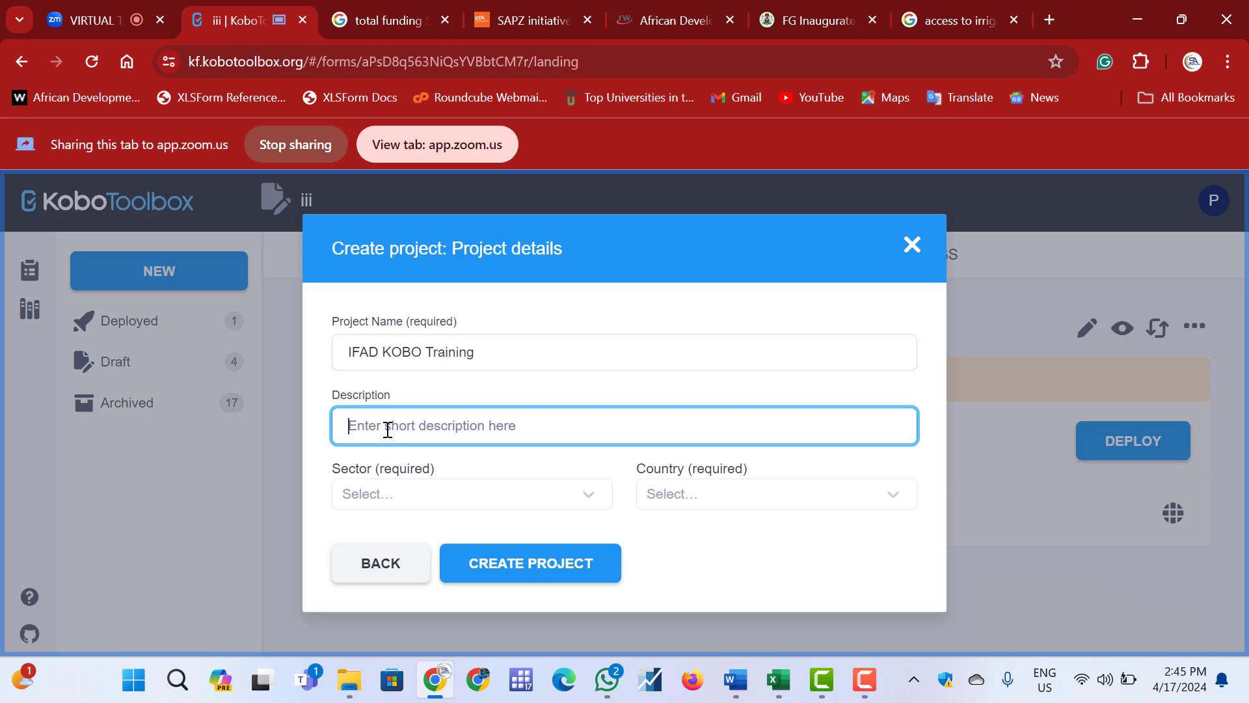
text(IFAD KO)
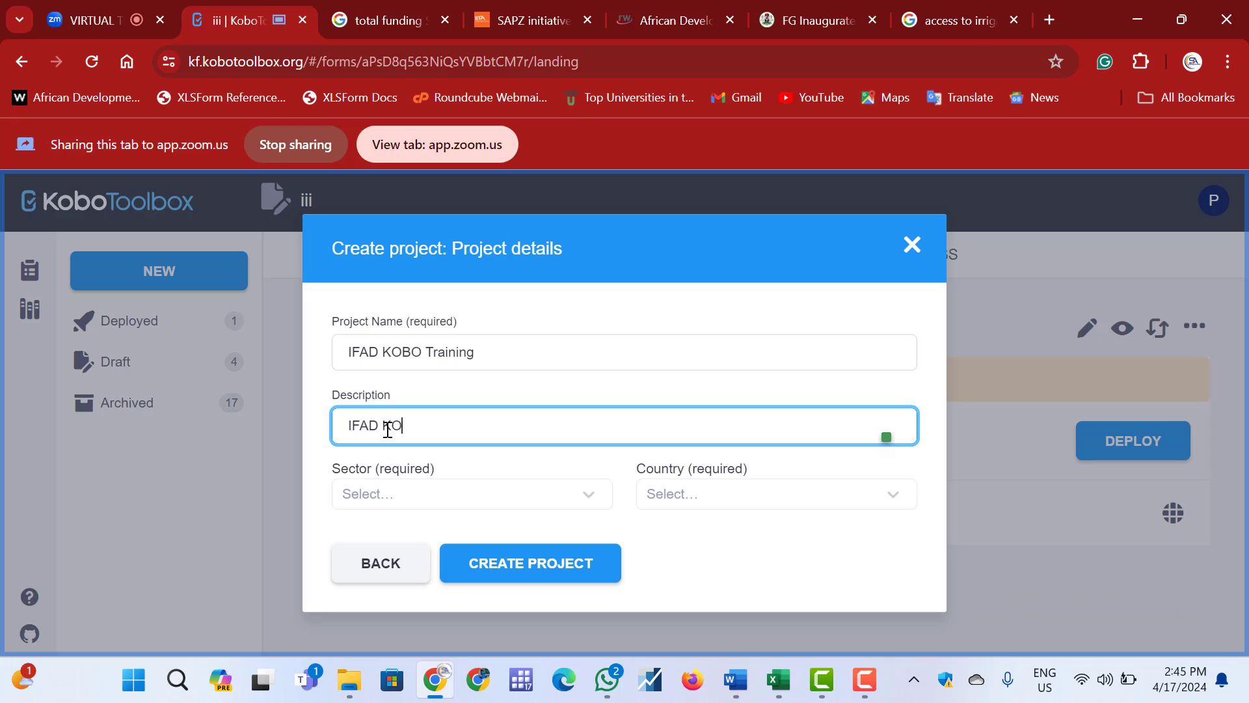
text(BO Training)
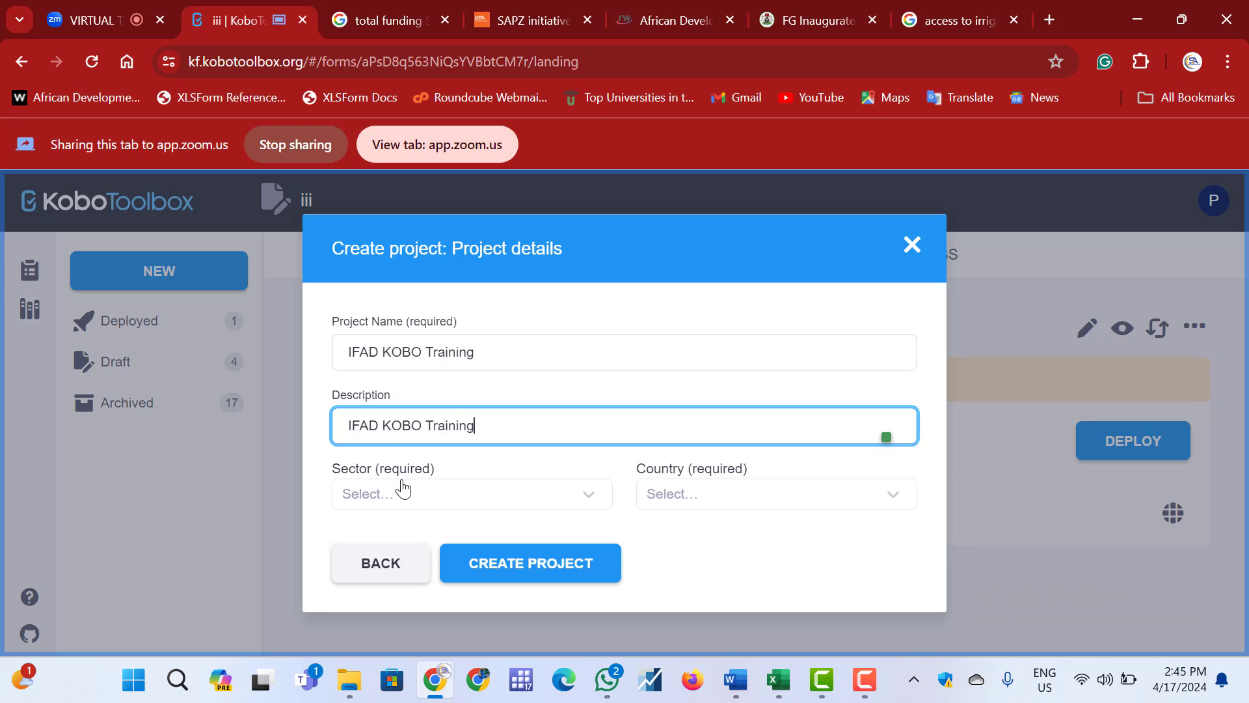
Set the sector to Humanitarian - Food Security and the country to Nigeria, and create the project
click(403, 489)
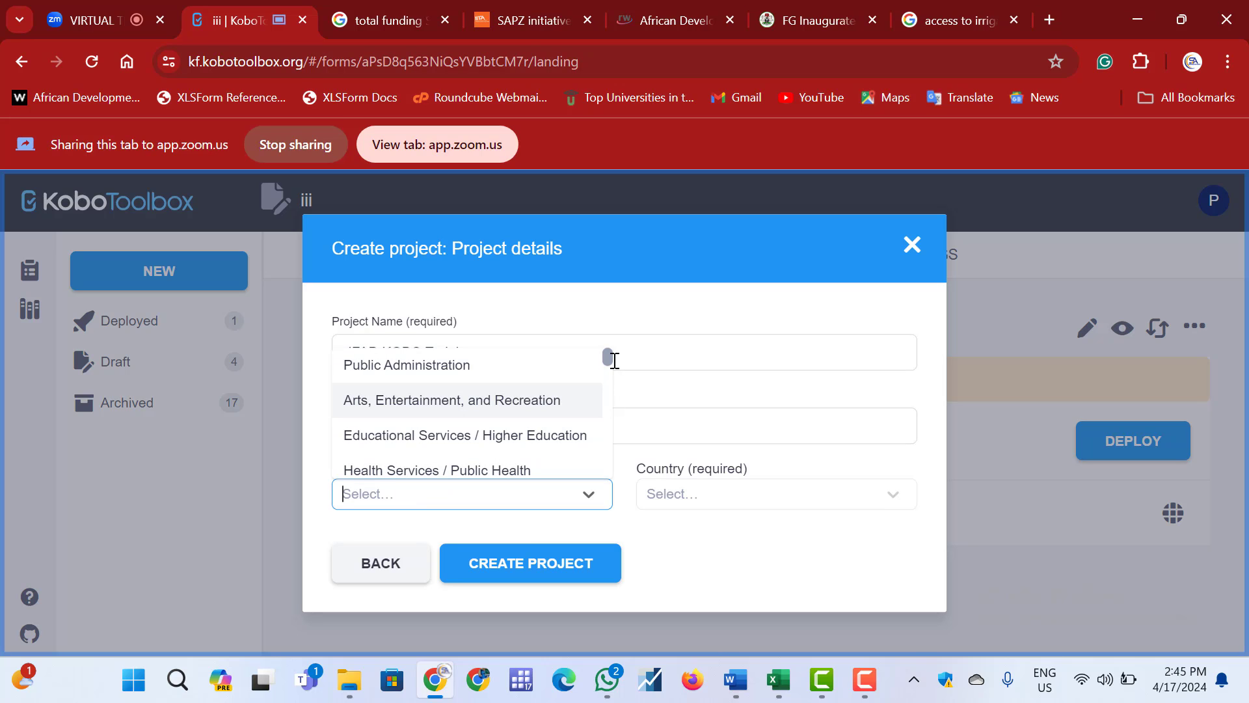
drag(611, 358, 609, 454)
click(519, 380)
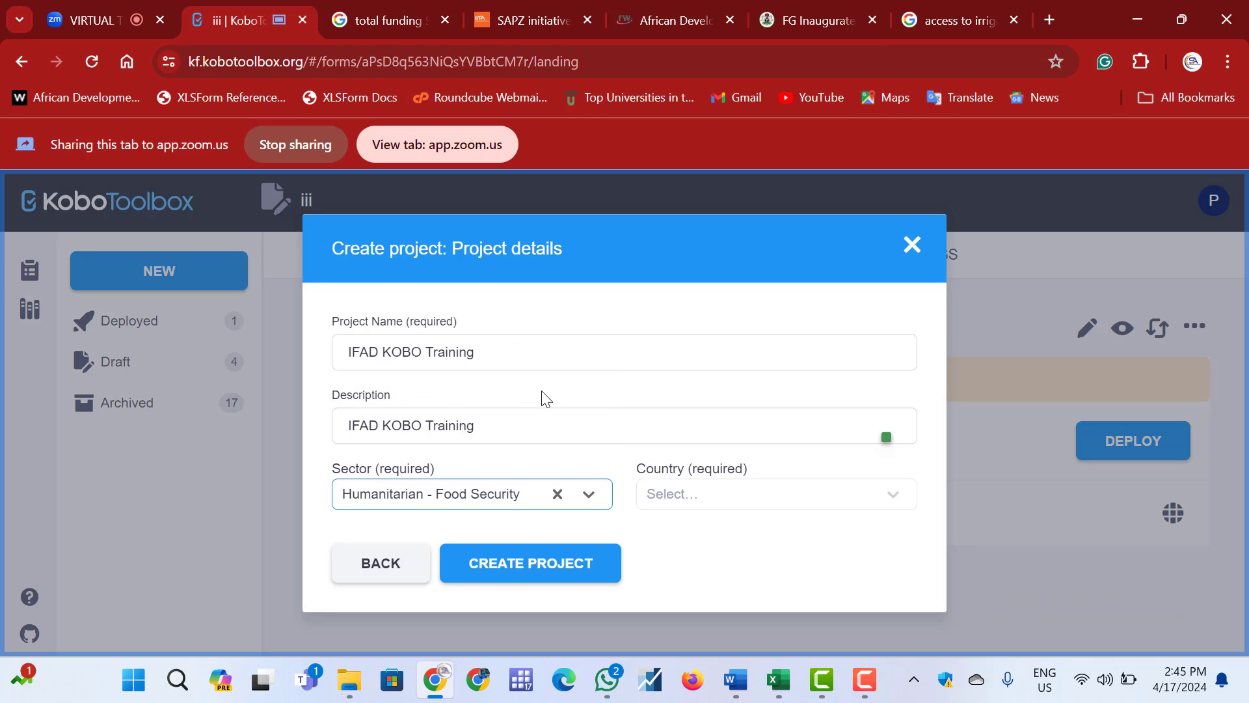
click(823, 504)
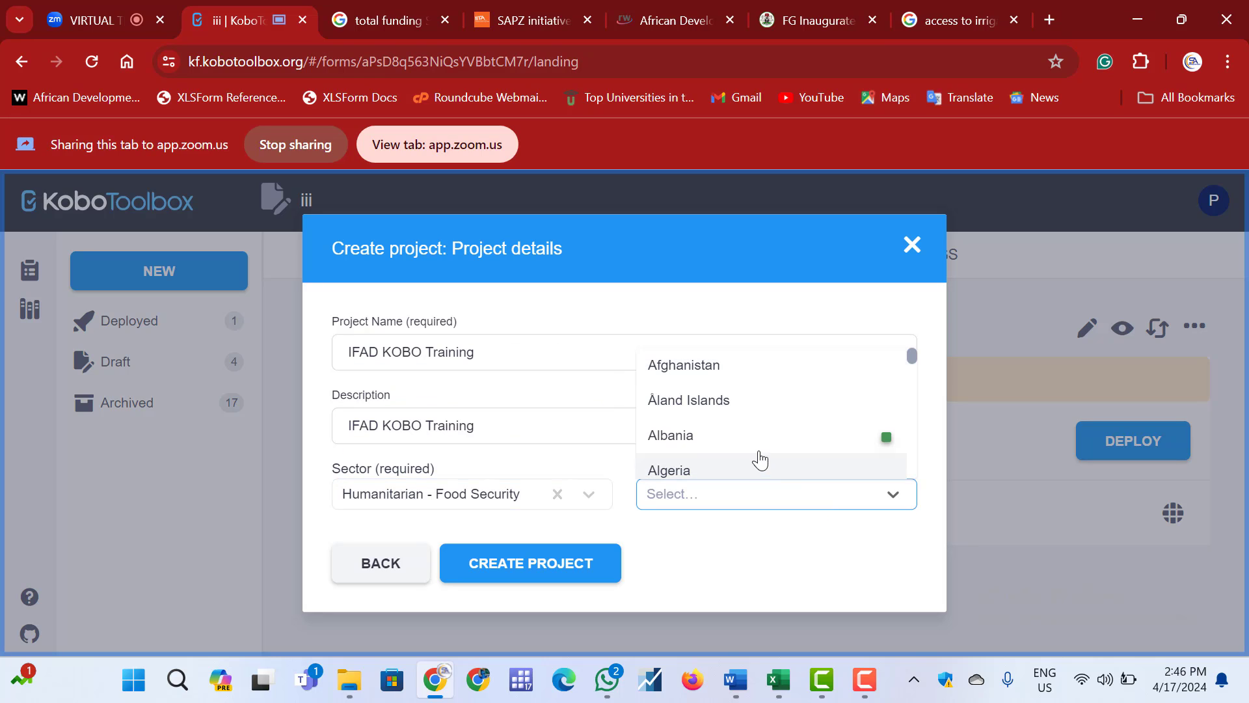
text(nig)
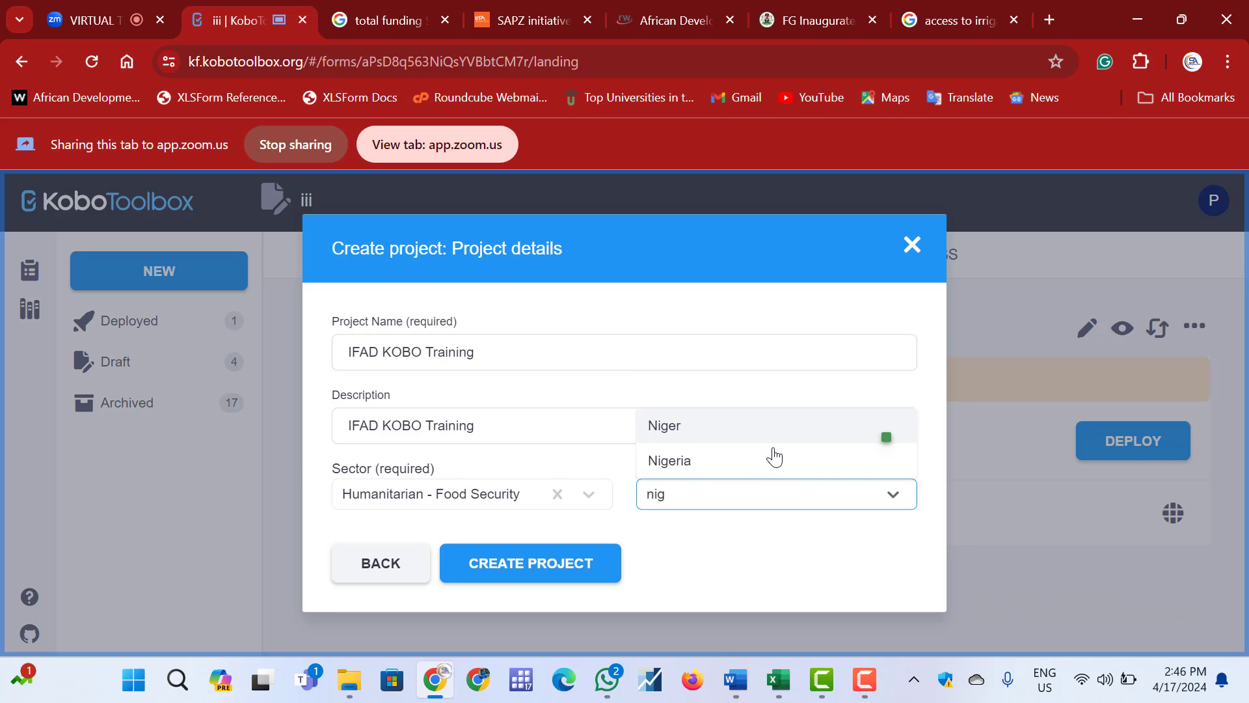
click(718, 468)
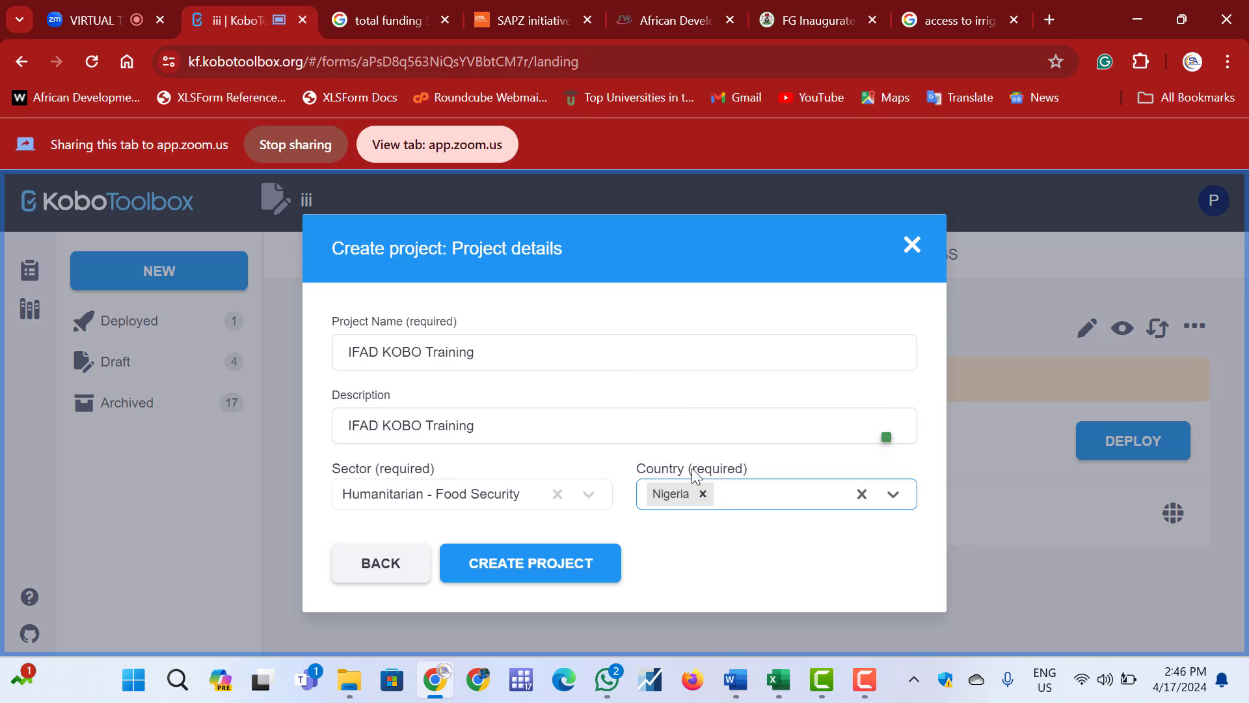
click(502, 566)
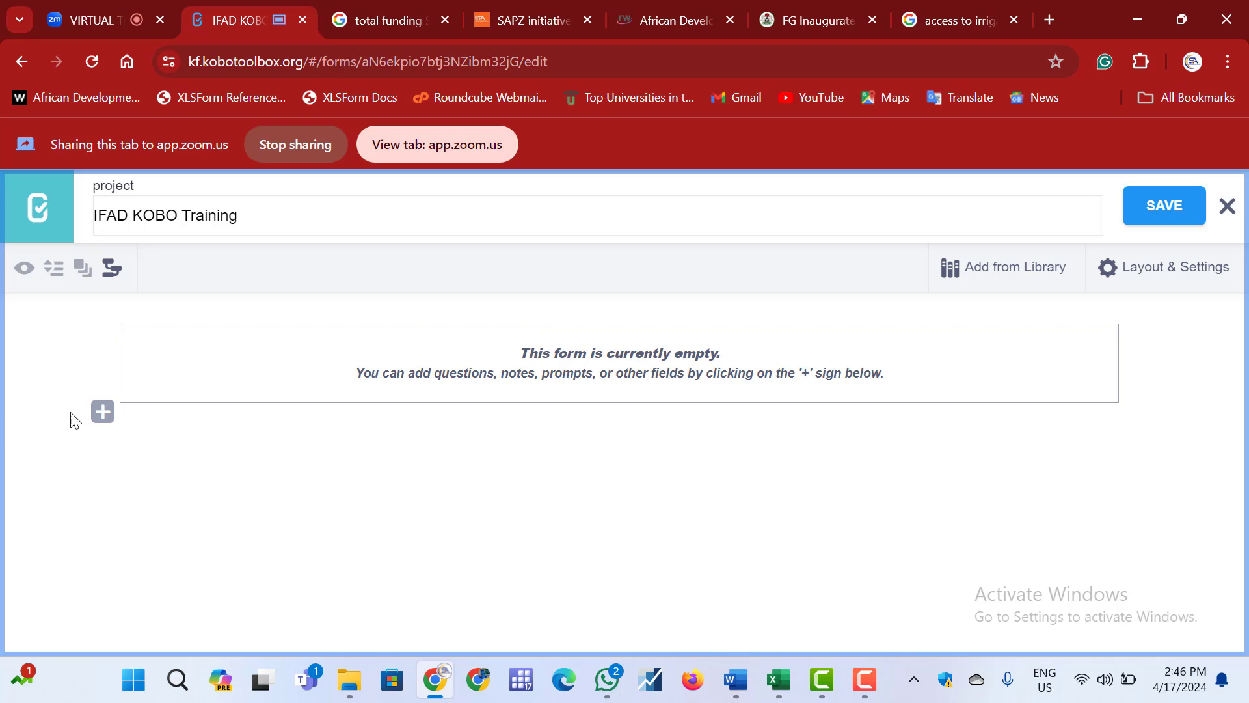
Begin a question in the empty form and open the PDF "IFAD STAFF TRAINING DATA _ KoboToolbox" from the Downloads folder
click(102, 412)
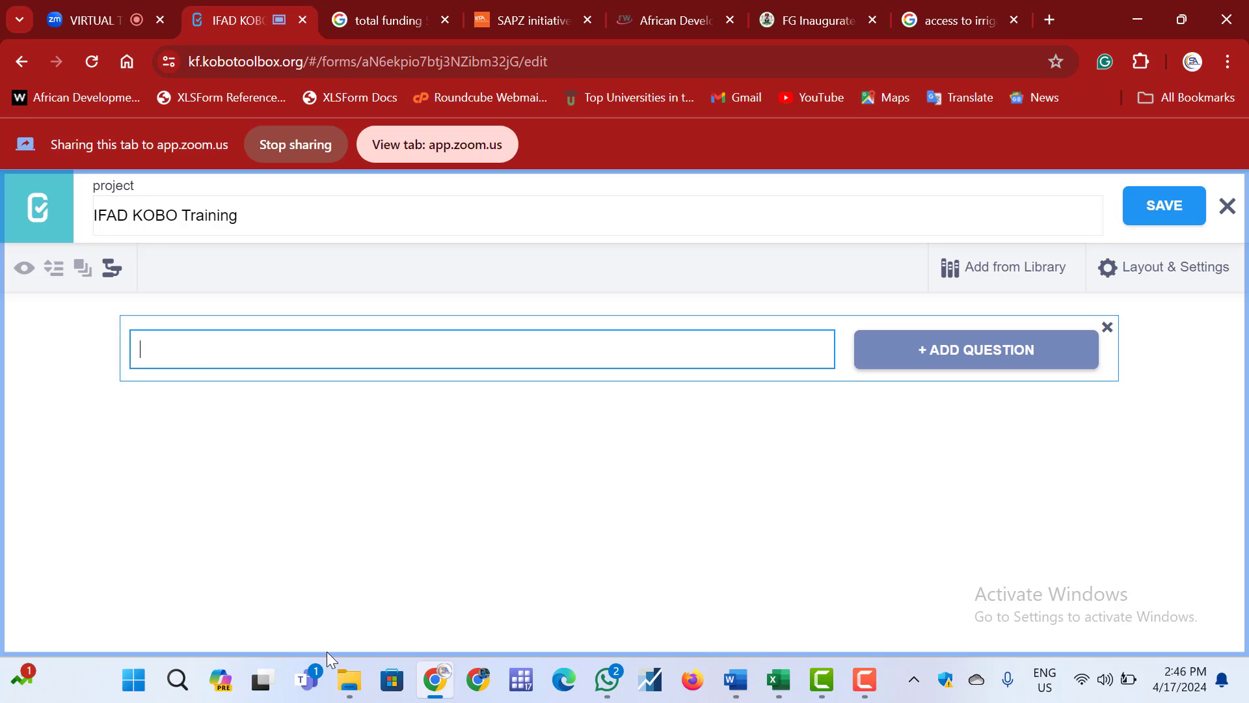
mouse_move(350, 680)
click(319, 587)
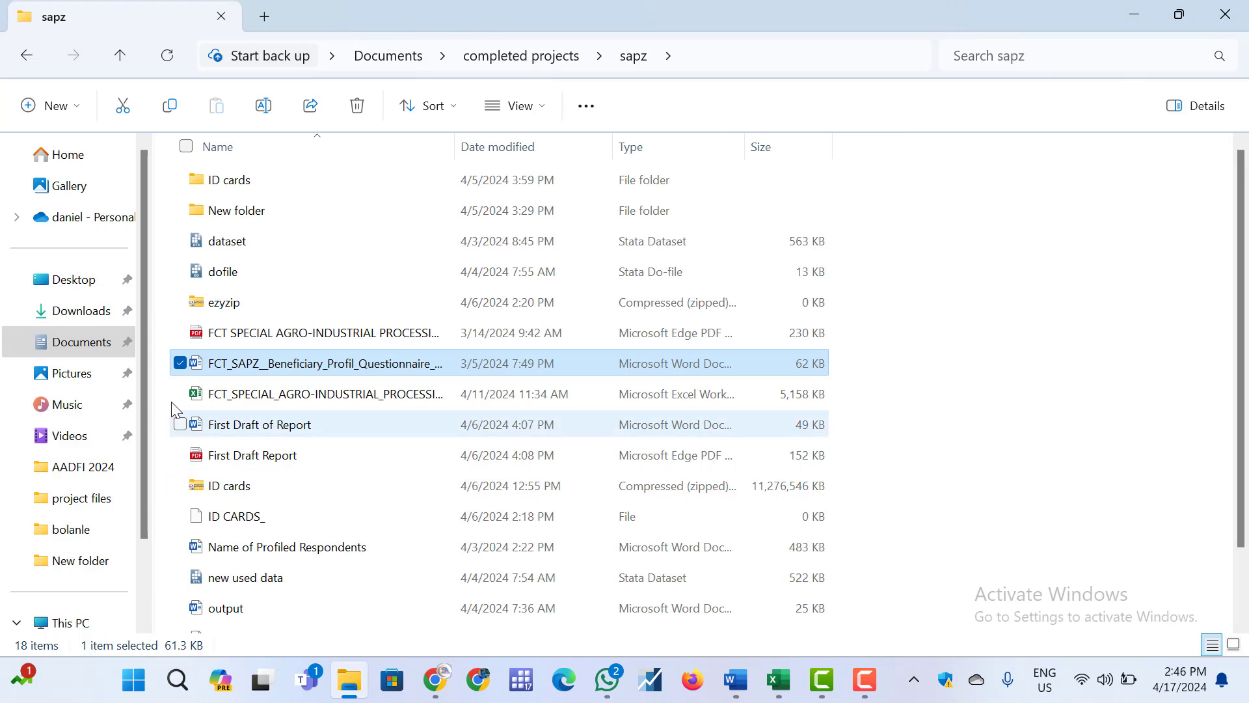
click(90, 313)
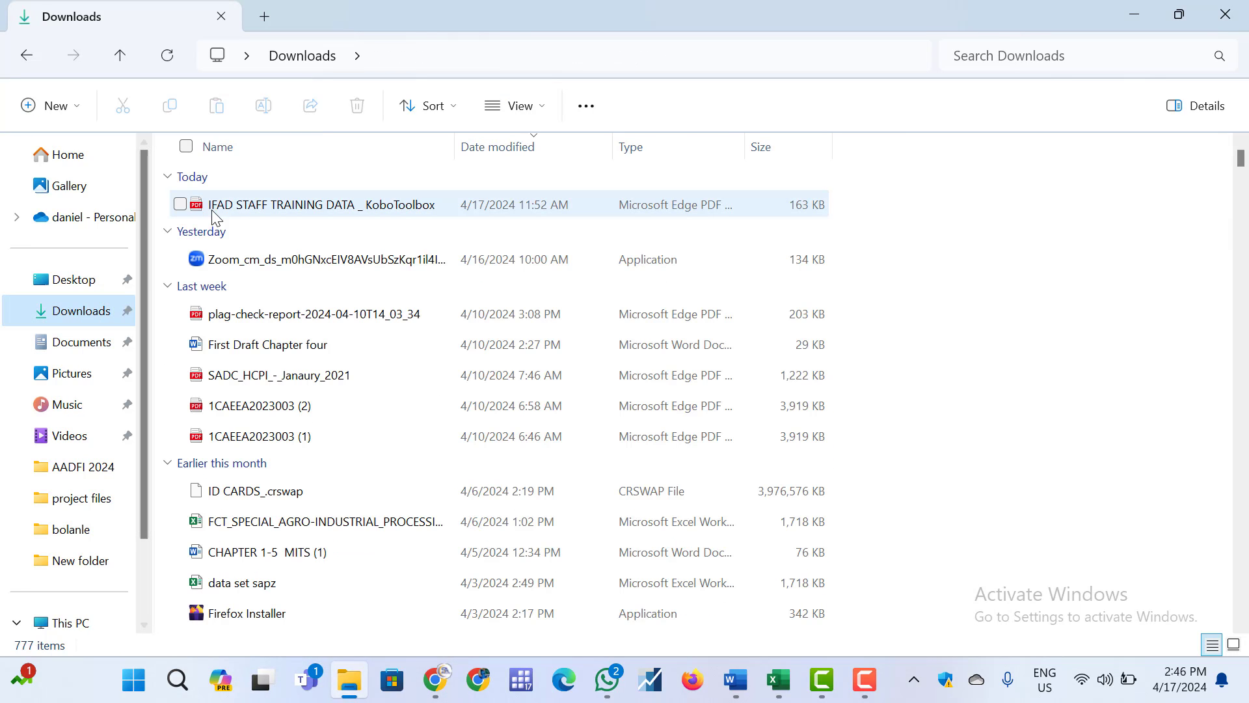
click(244, 207)
double_click(244, 207)
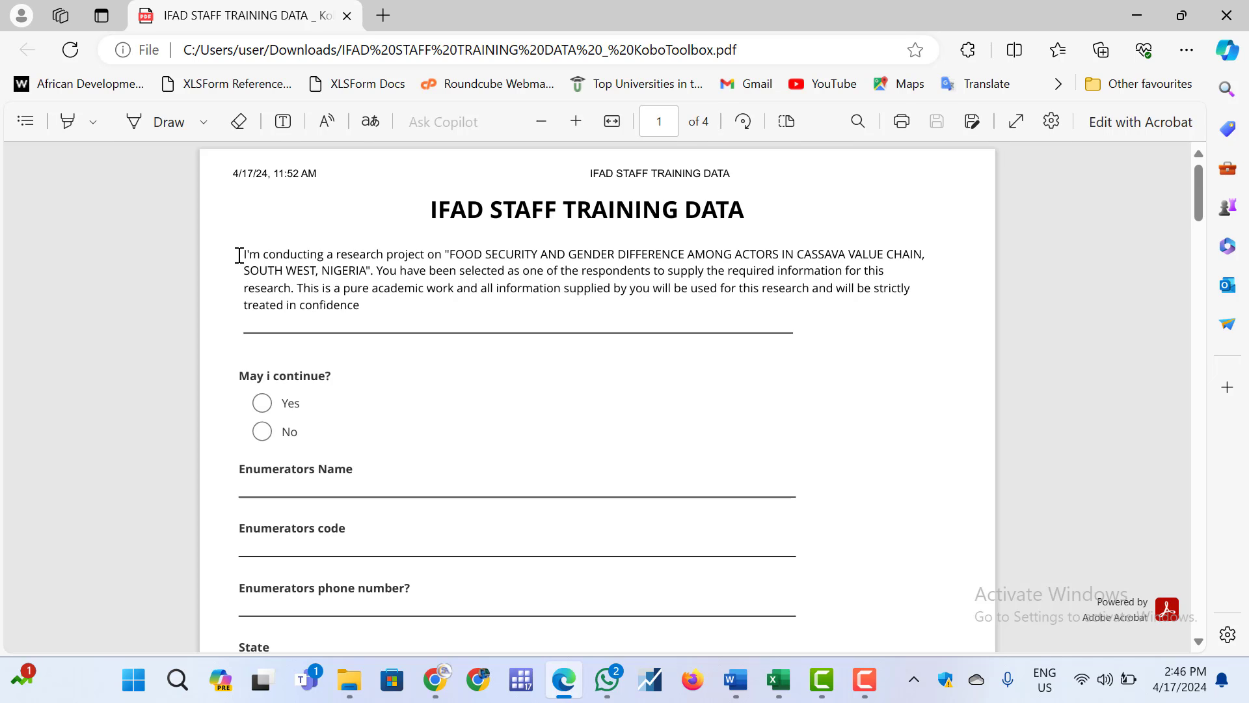
Copy the PDF's introductory paragraph about the research project and add it to the KoboToolbox form as a Note
drag(241, 255, 368, 300)
key(ctrl+c)
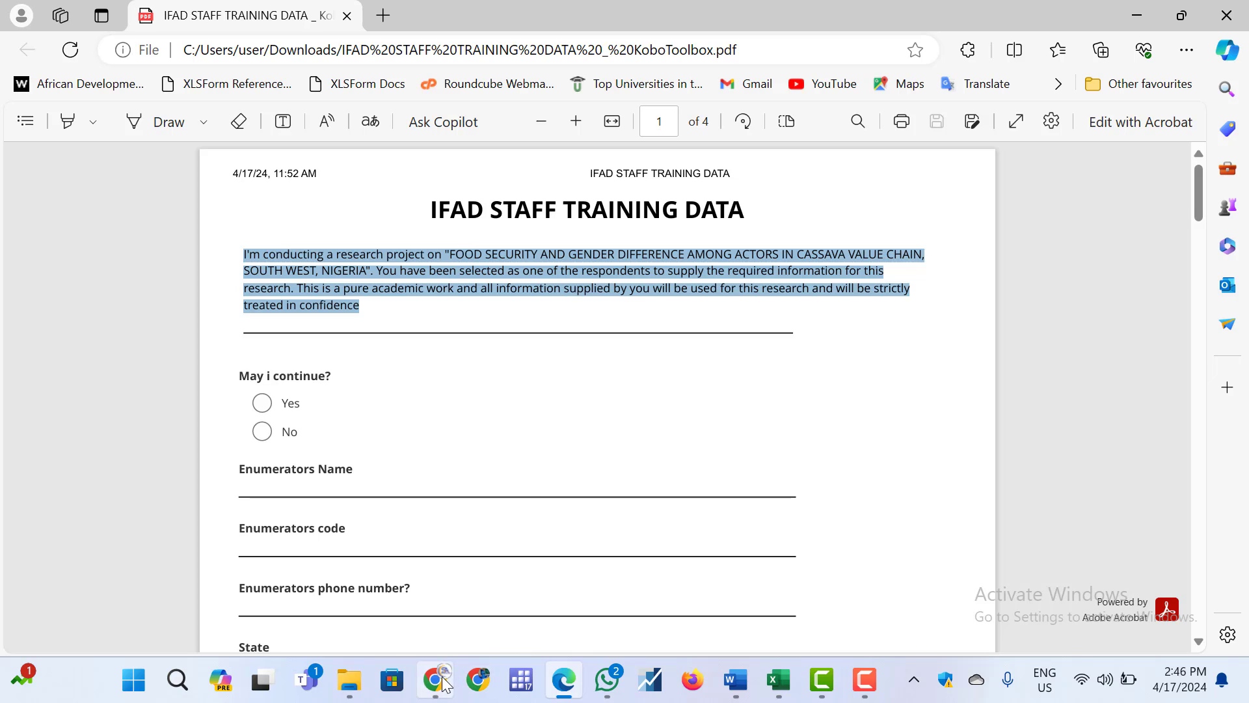
mouse_move(444, 683)
click(428, 629)
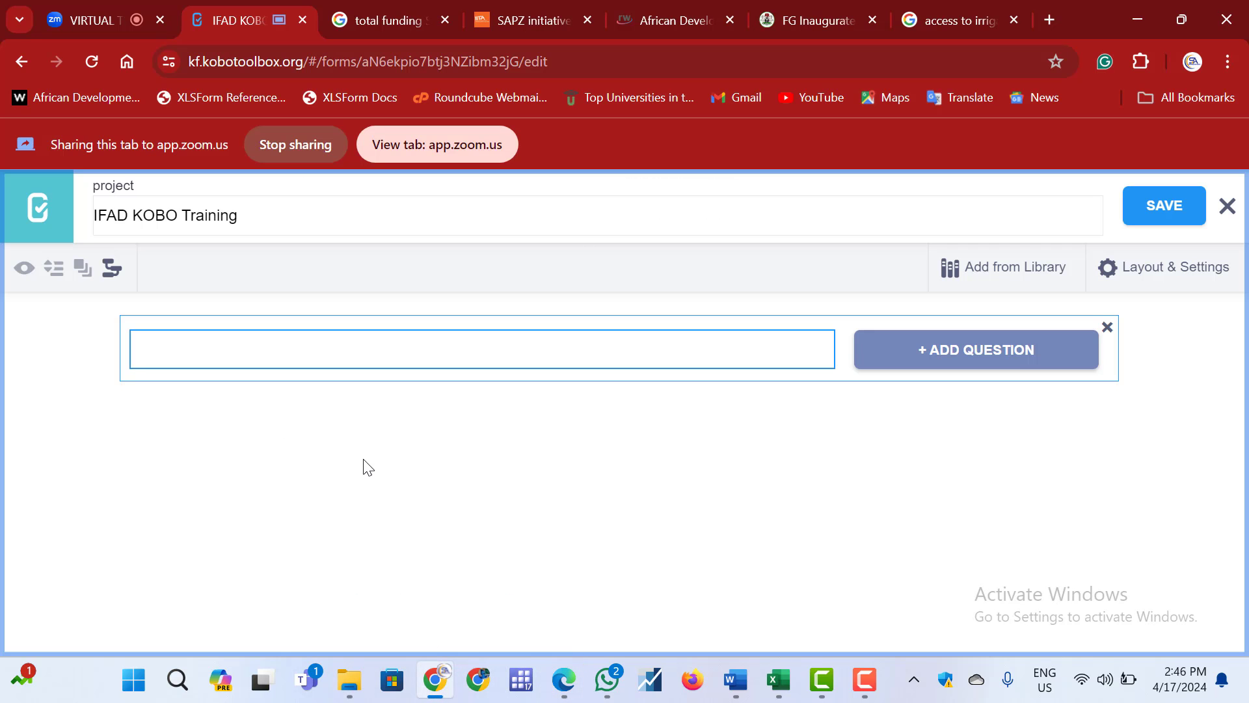
key(ctrl+v)
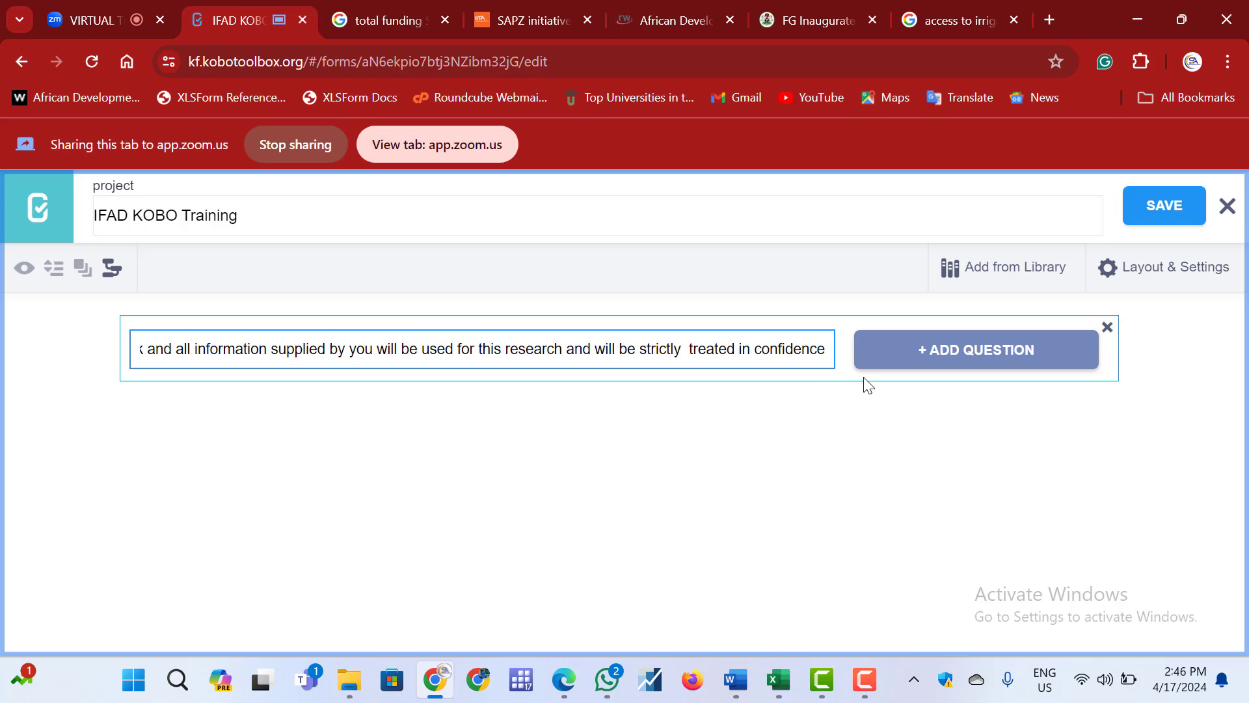
click(889, 362)
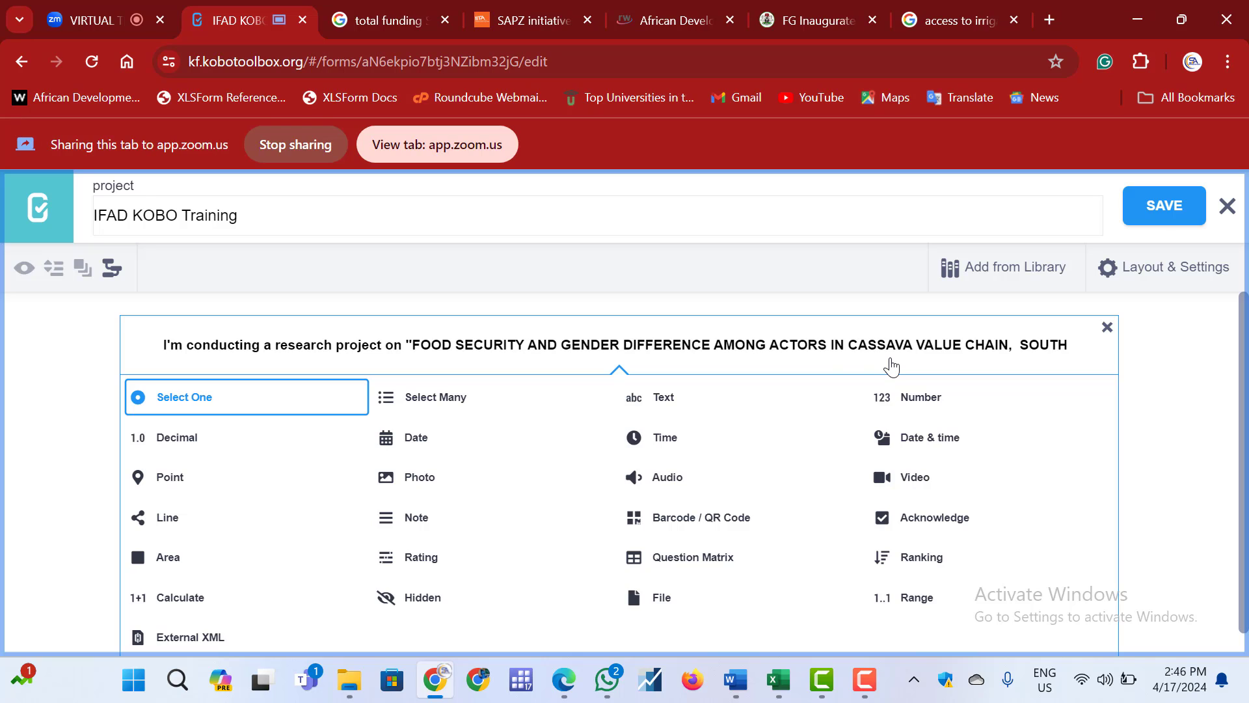
click(416, 518)
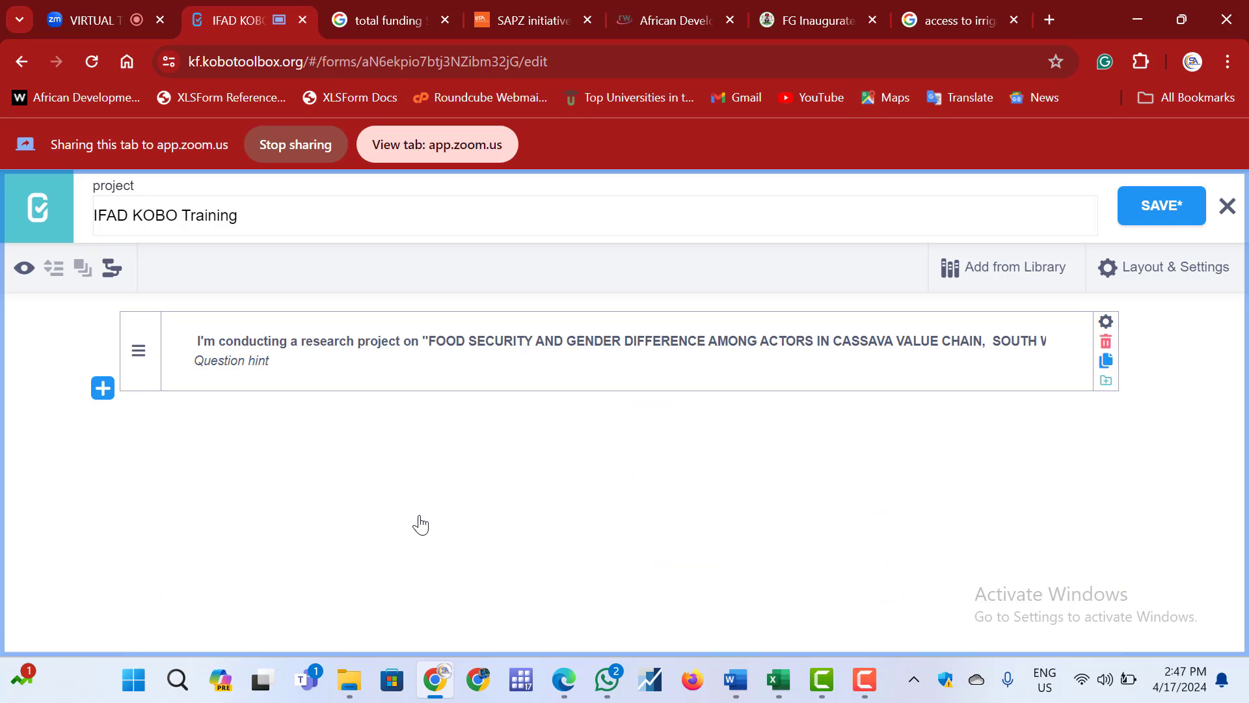
Add a Select One question reading "May i continue?" below the introductory note
click(103, 388)
text(M)
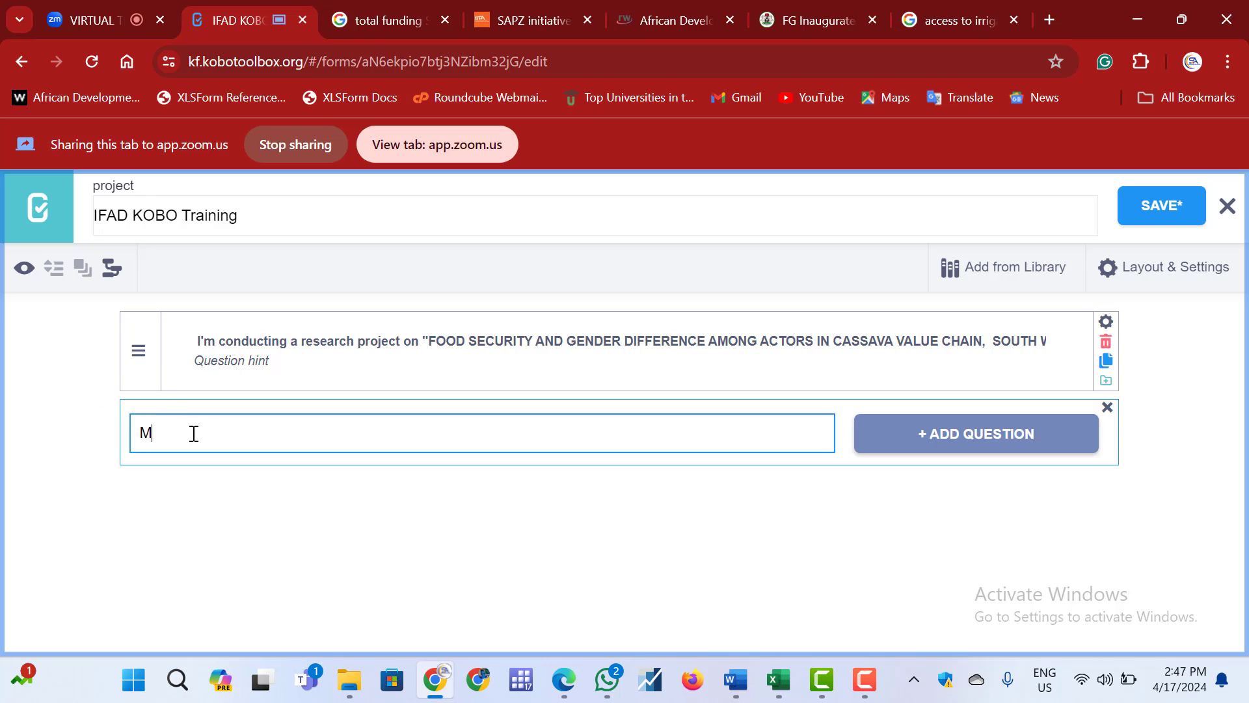
text(ay i continue)
text(?)
click(912, 441)
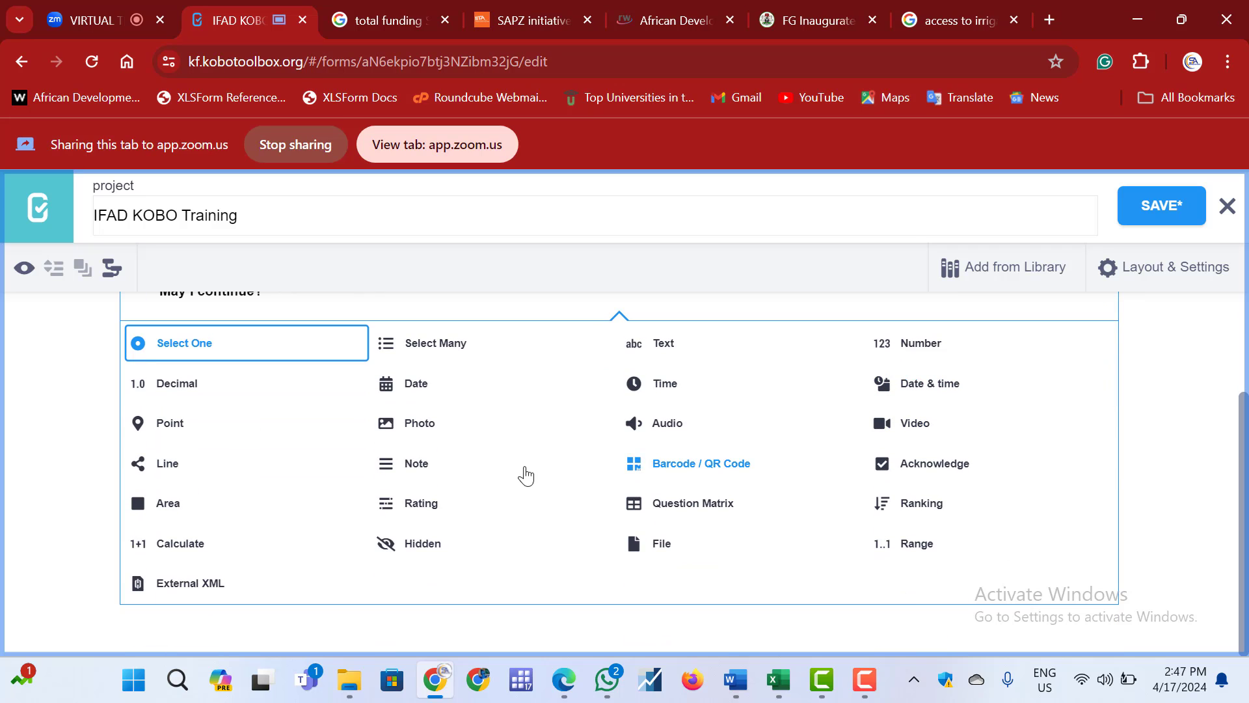
click(330, 350)
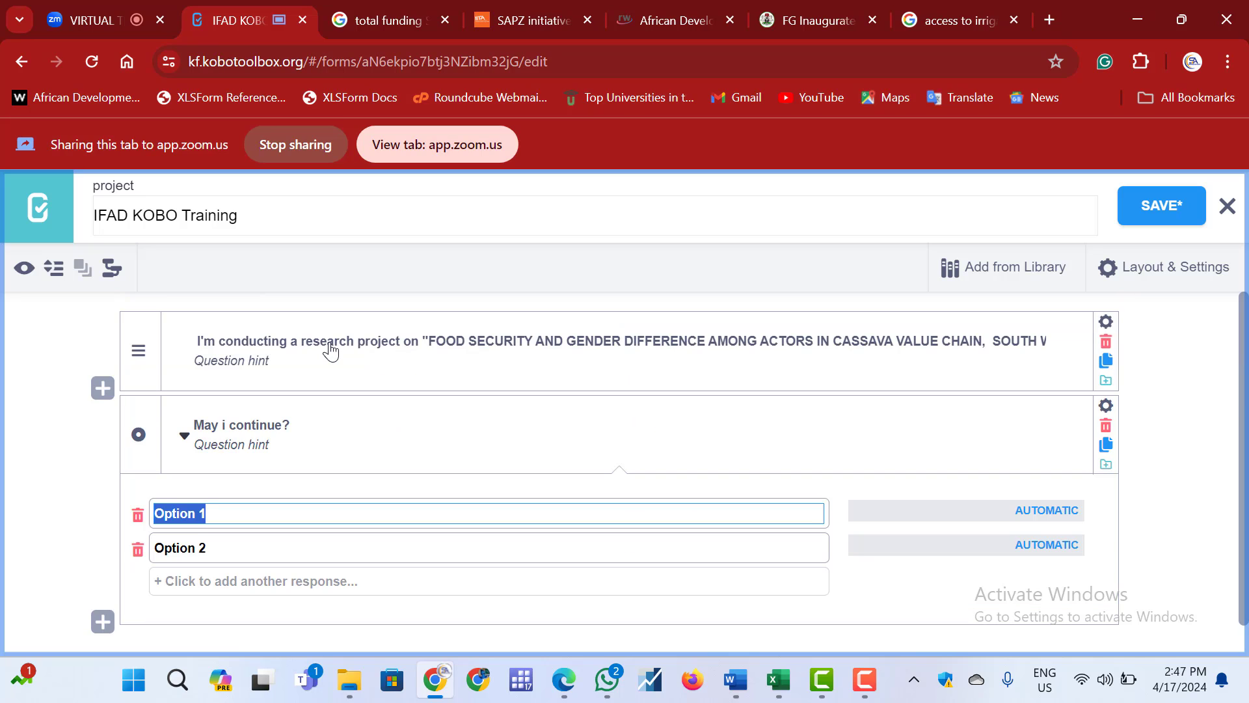
Set the response options of "May i continue?" to Yes and No, and collapse the option list
text(Yes)
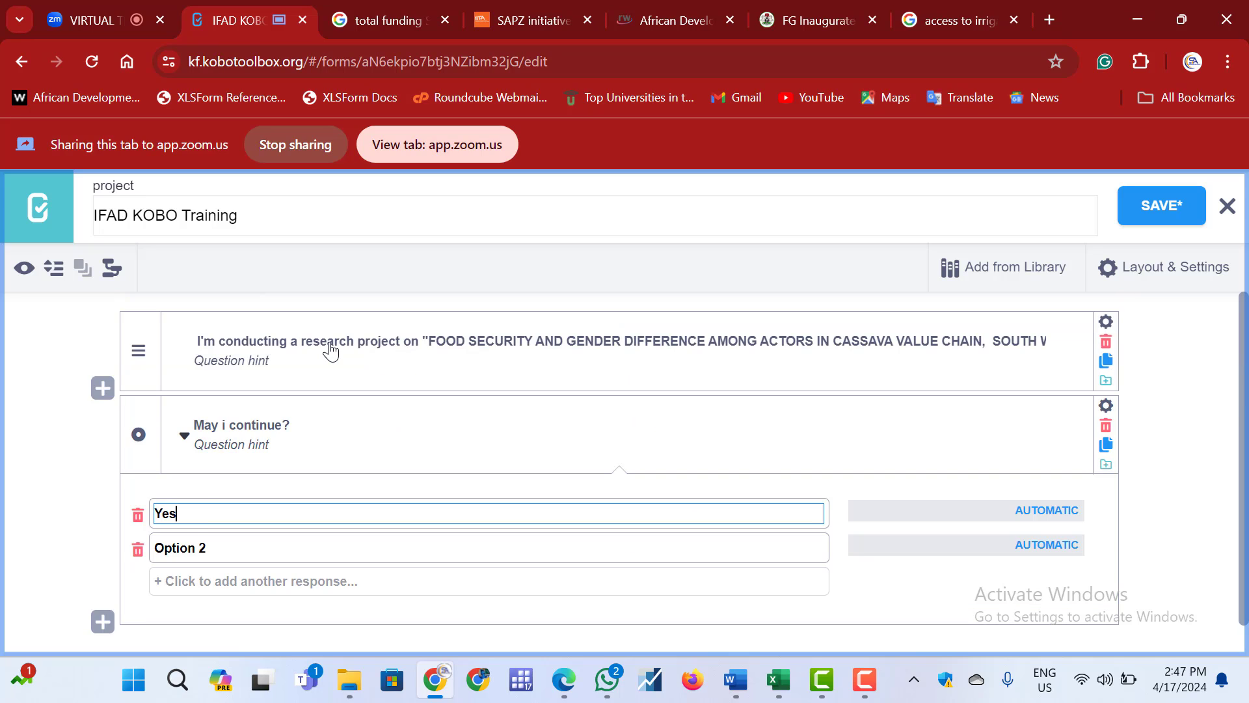
key(Tab)
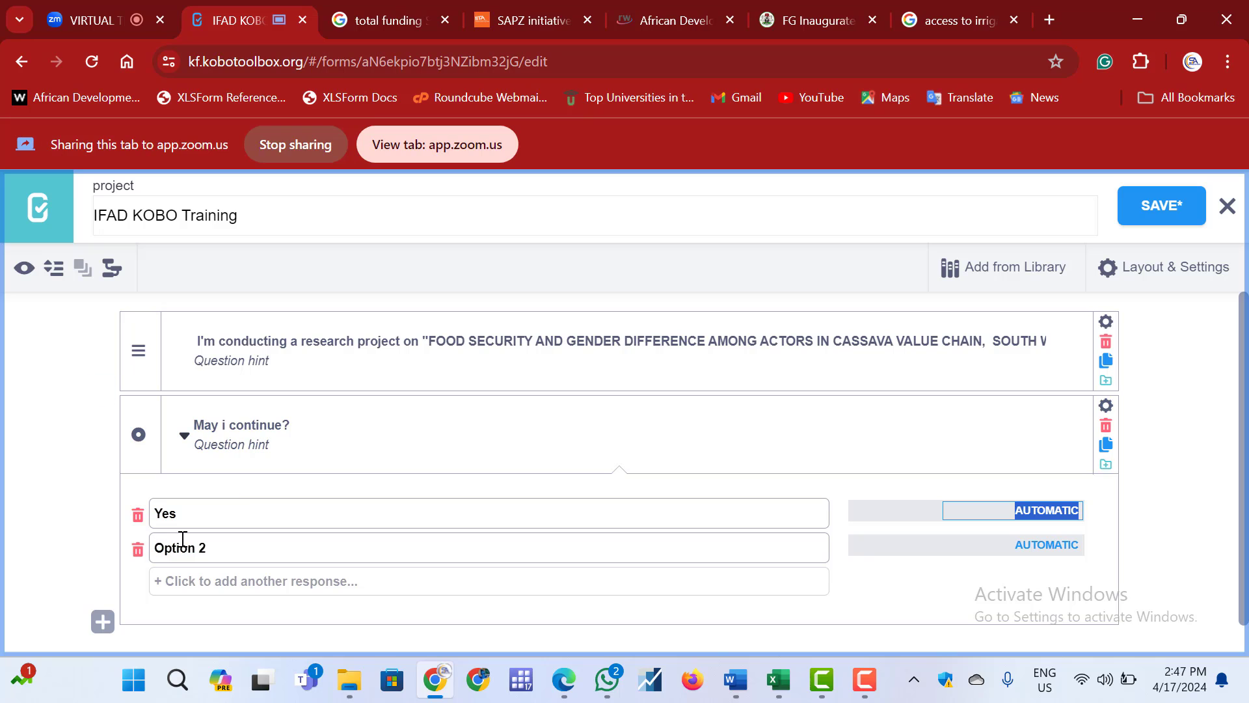
click(229, 547)
key(BackSpace)
key(BackSpace)
key(BackSpace)
key(BackSpace)
key(BackSpace)
key(BackSpace)
key(BackSpace)
key(BackSpace)
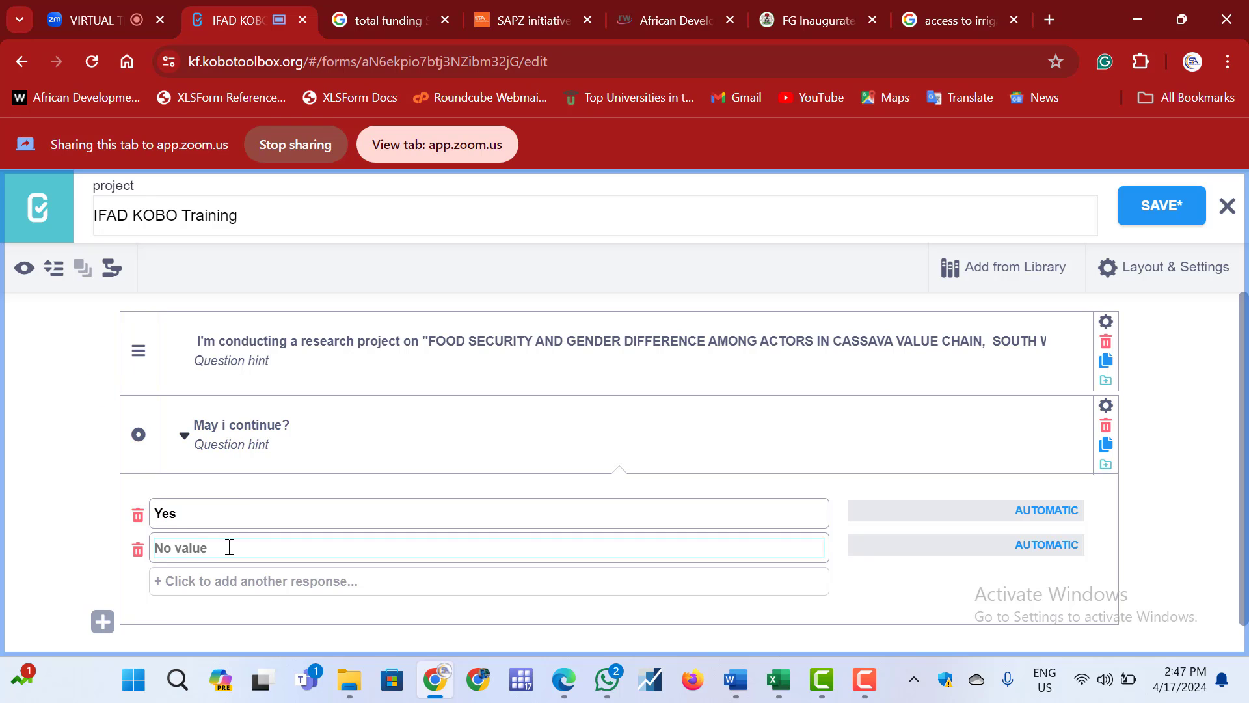
text(No)
click(183, 437)
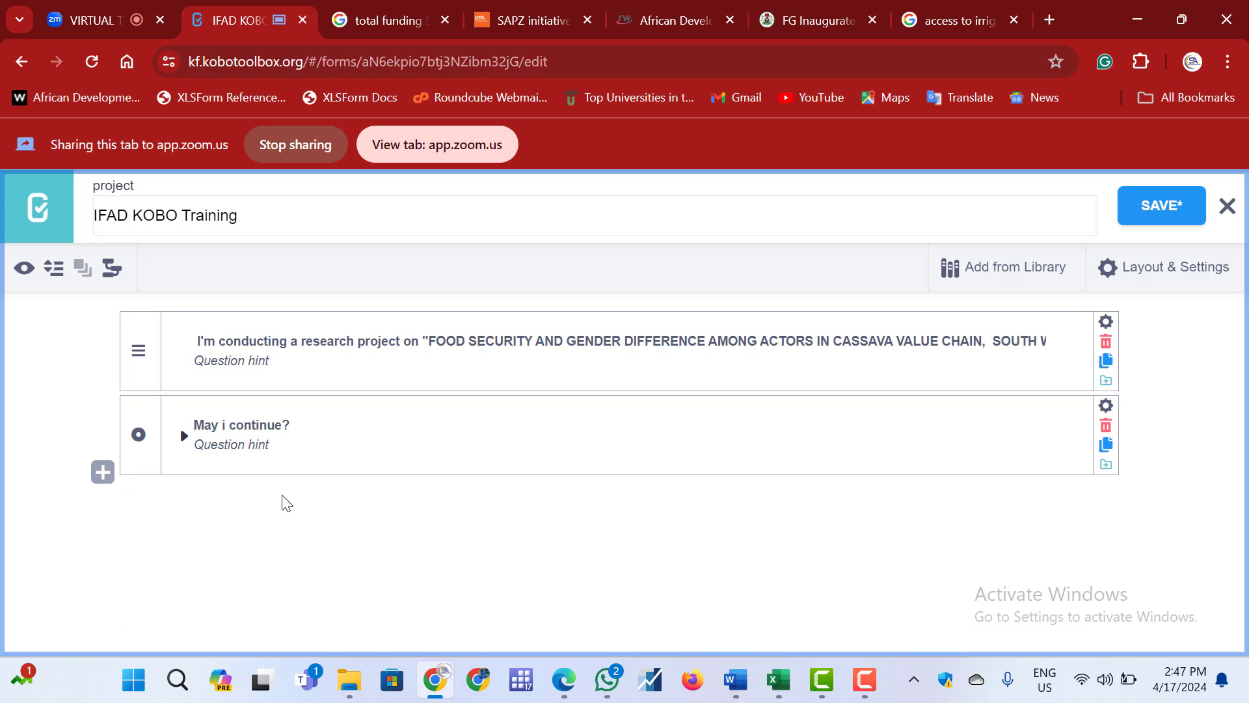
Add a Text question reading "Enumerators" below "May i continue?"
click(102, 473)
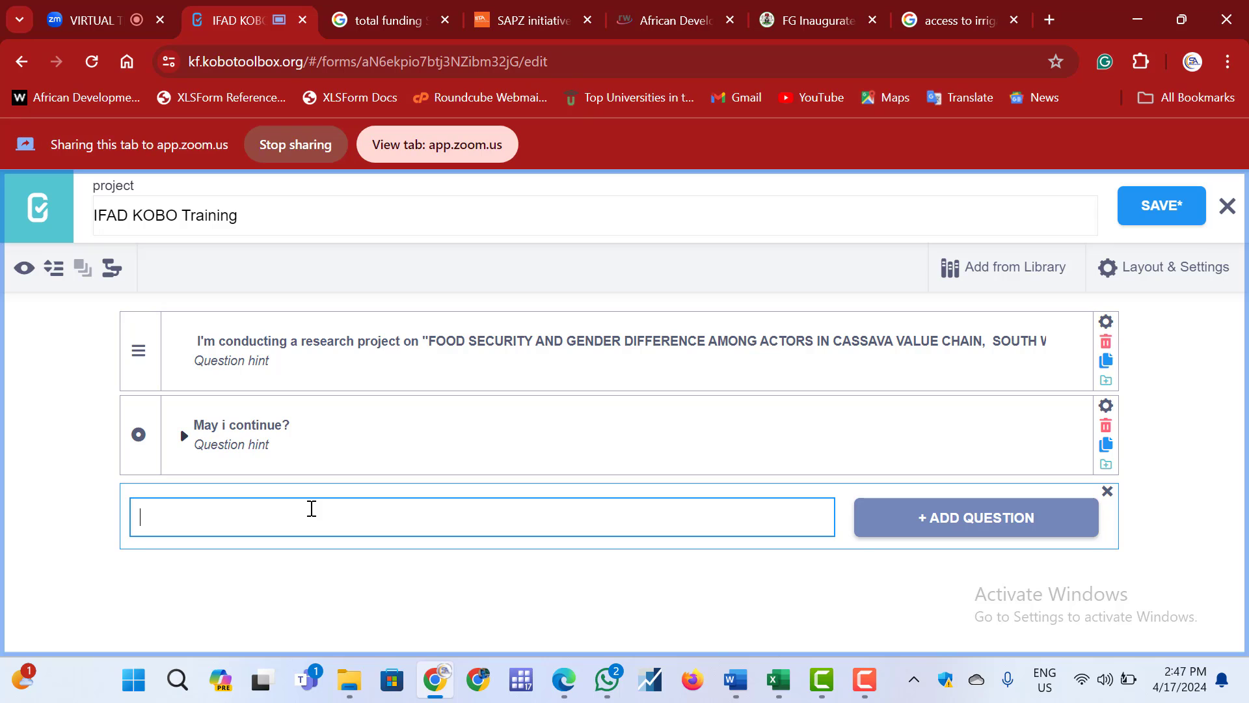
text(Enumerators)
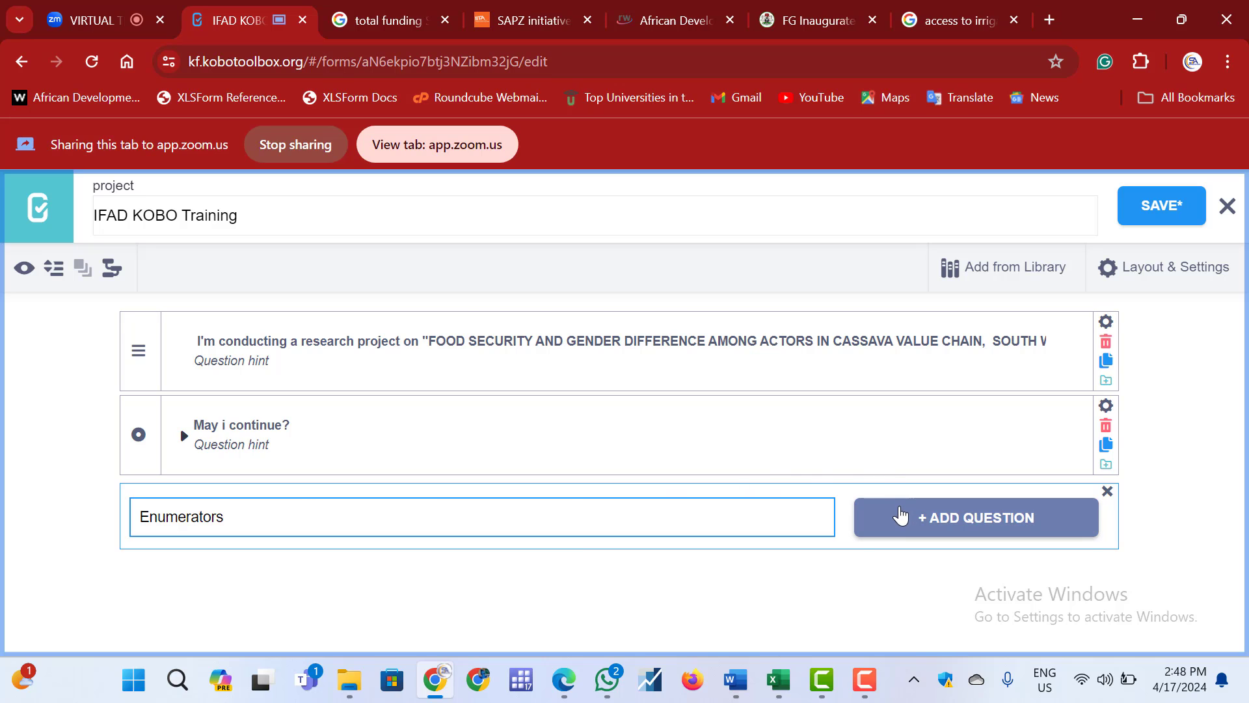
click(872, 516)
click(633, 348)
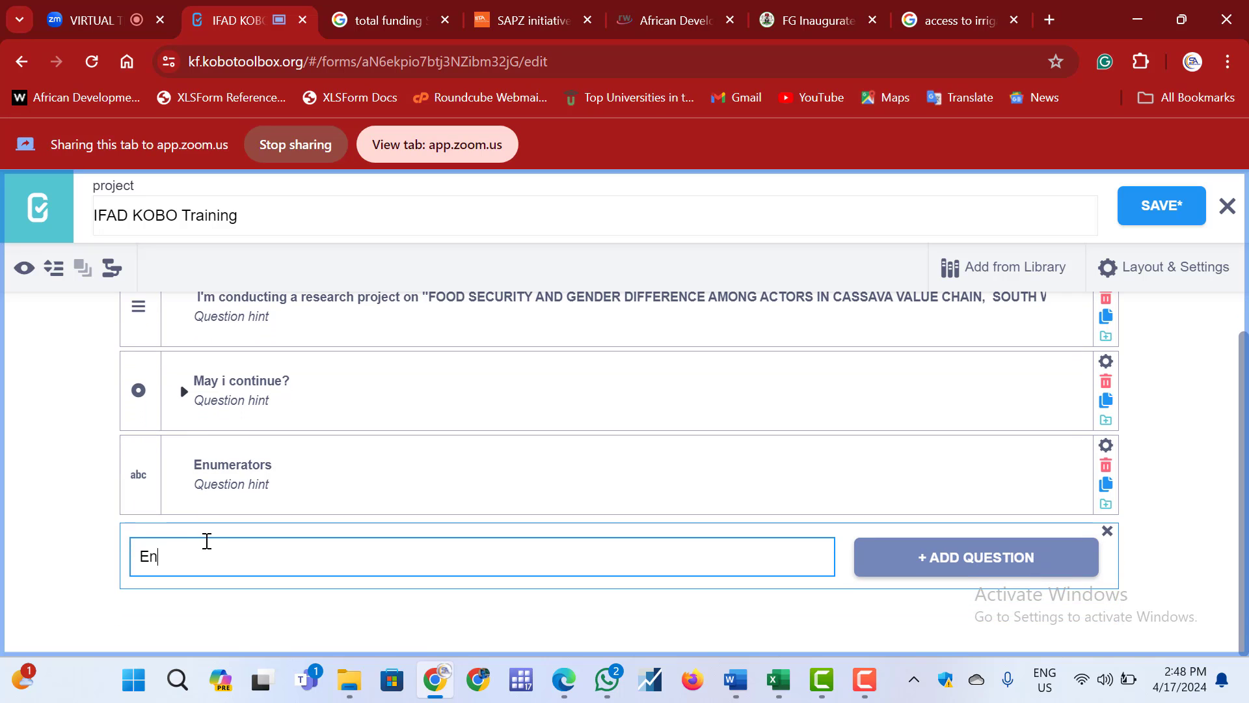
Add a Text question reading "Enumerators phone Number?" below the "Enumerators" question
text(umerators phone)
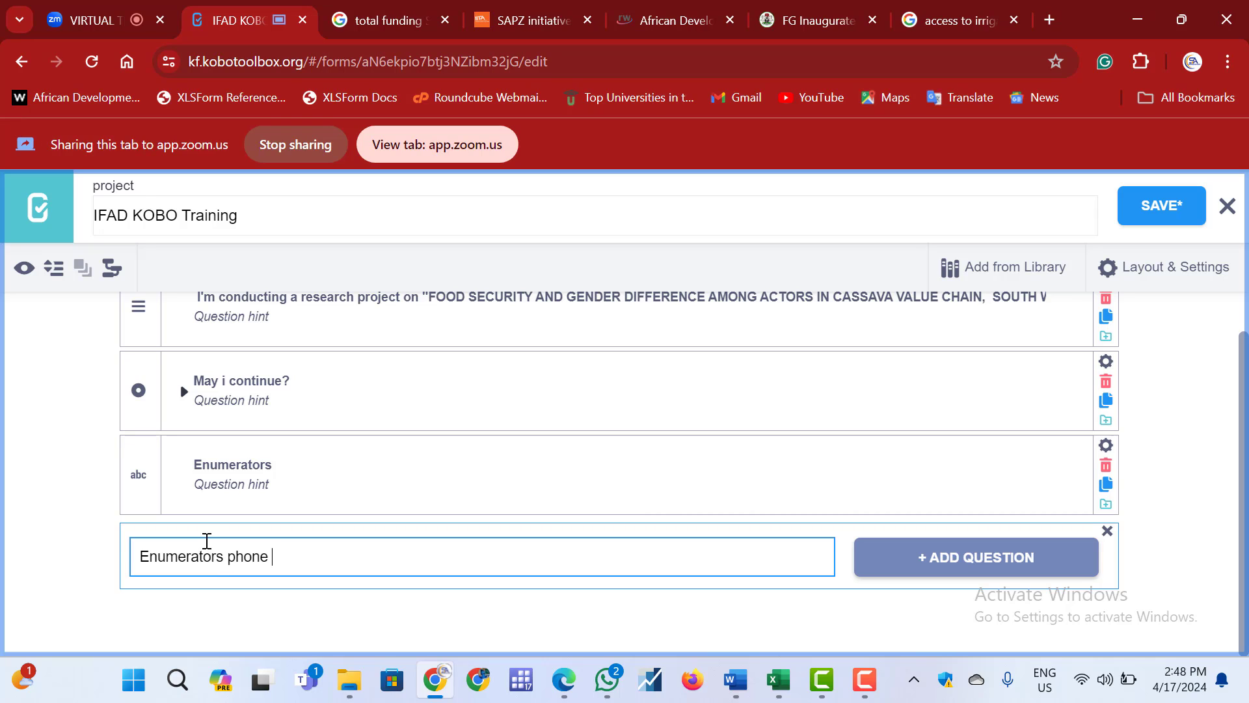
text( Number?)
click(886, 567)
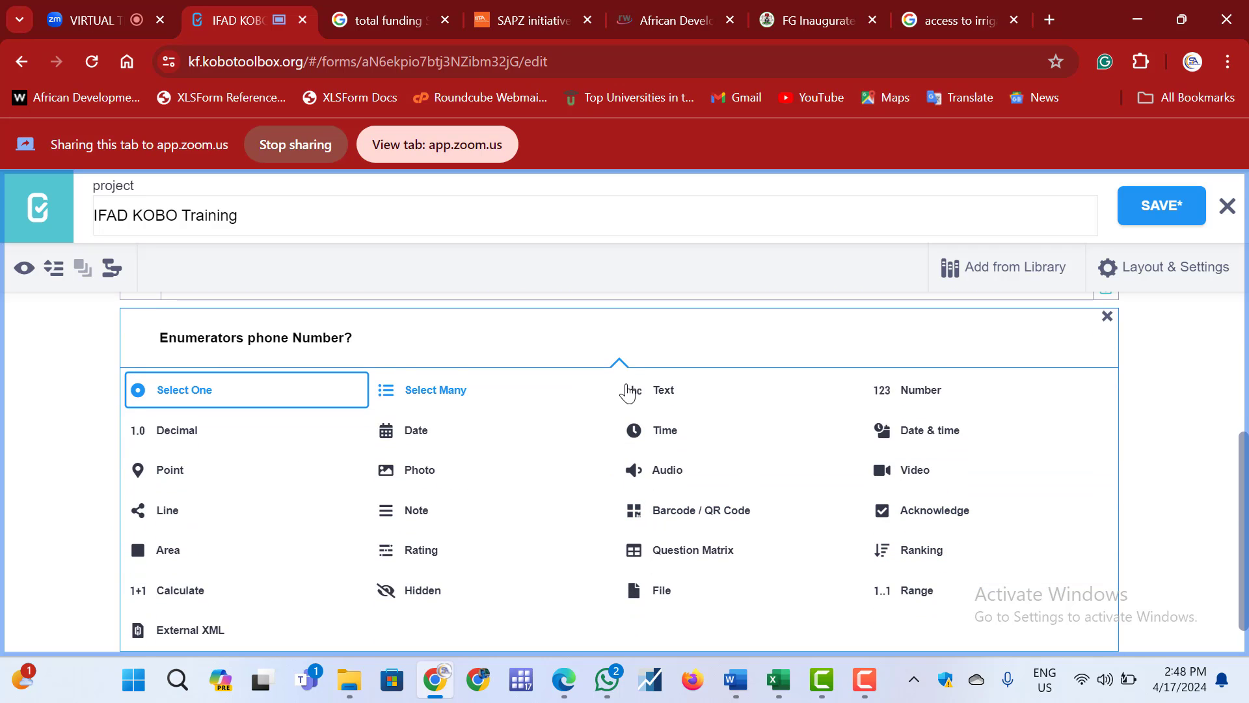
click(644, 393)
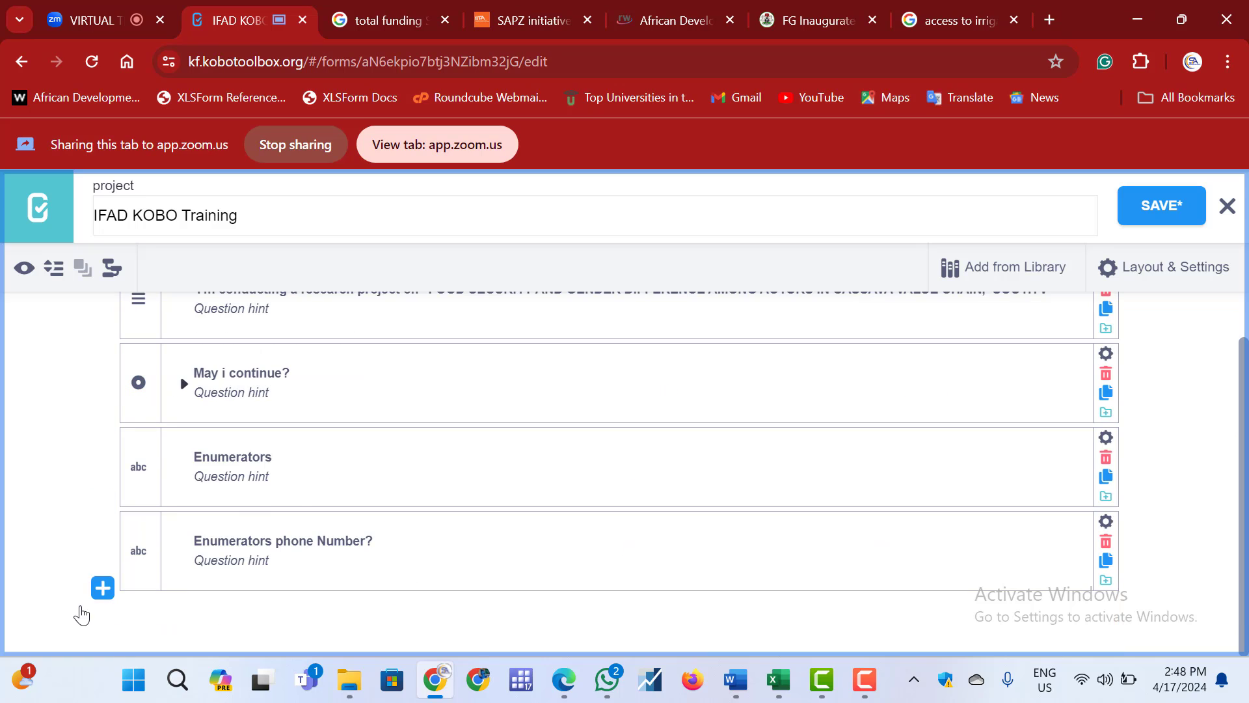
Add a Text question reading "Enumerators code" below the enumerators' phone number question
click(103, 587)
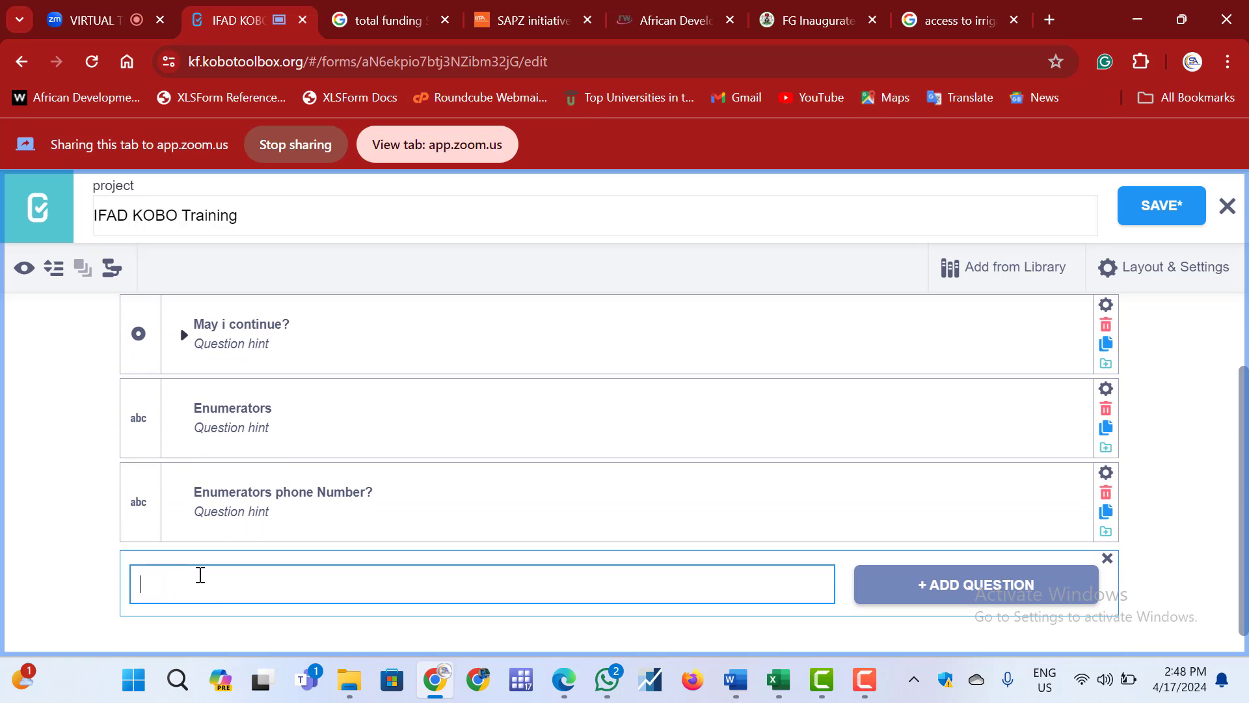
text(Enumerators code)
click(810, 597)
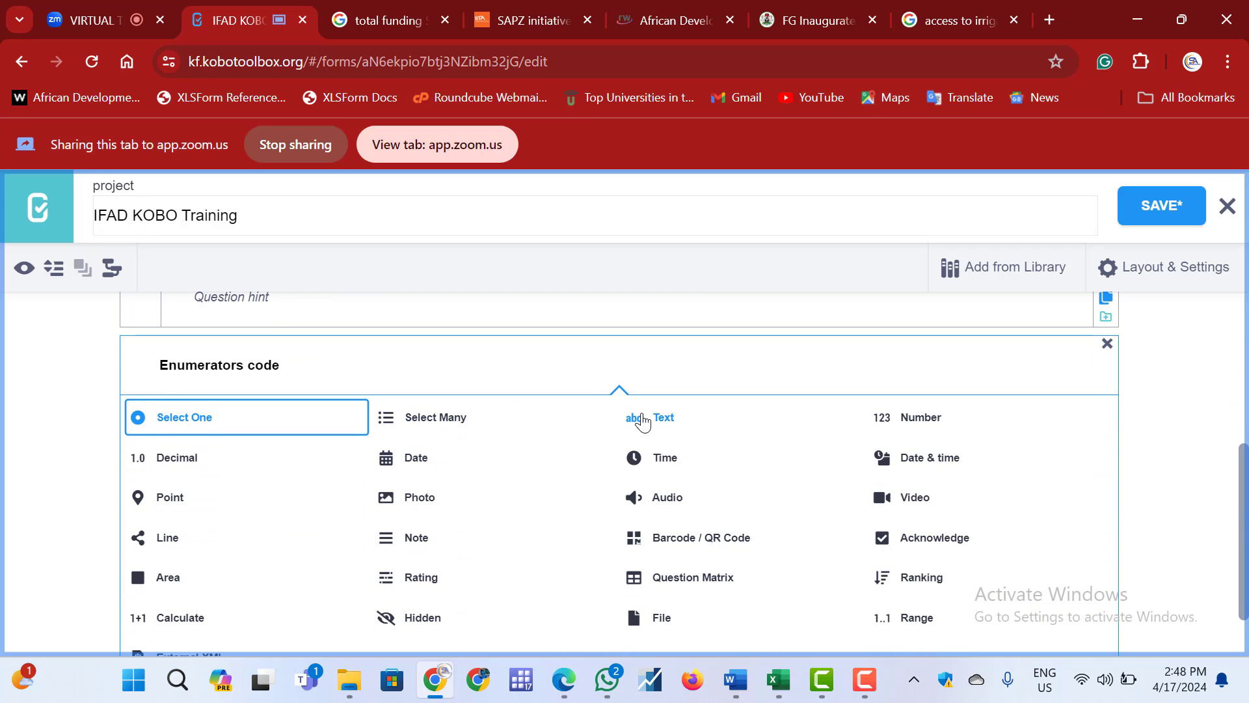
click(646, 420)
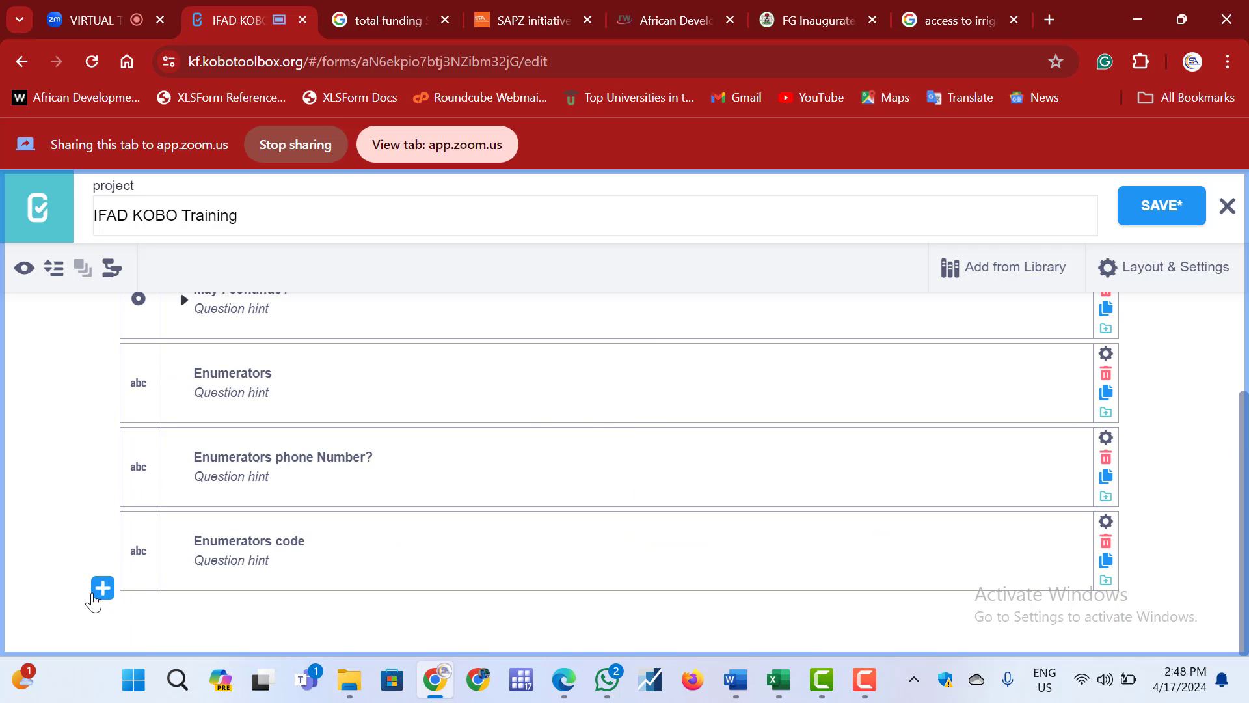
Add a Note reading "Socioeconomic variables" below the "Enumerators code" question
click(96, 594)
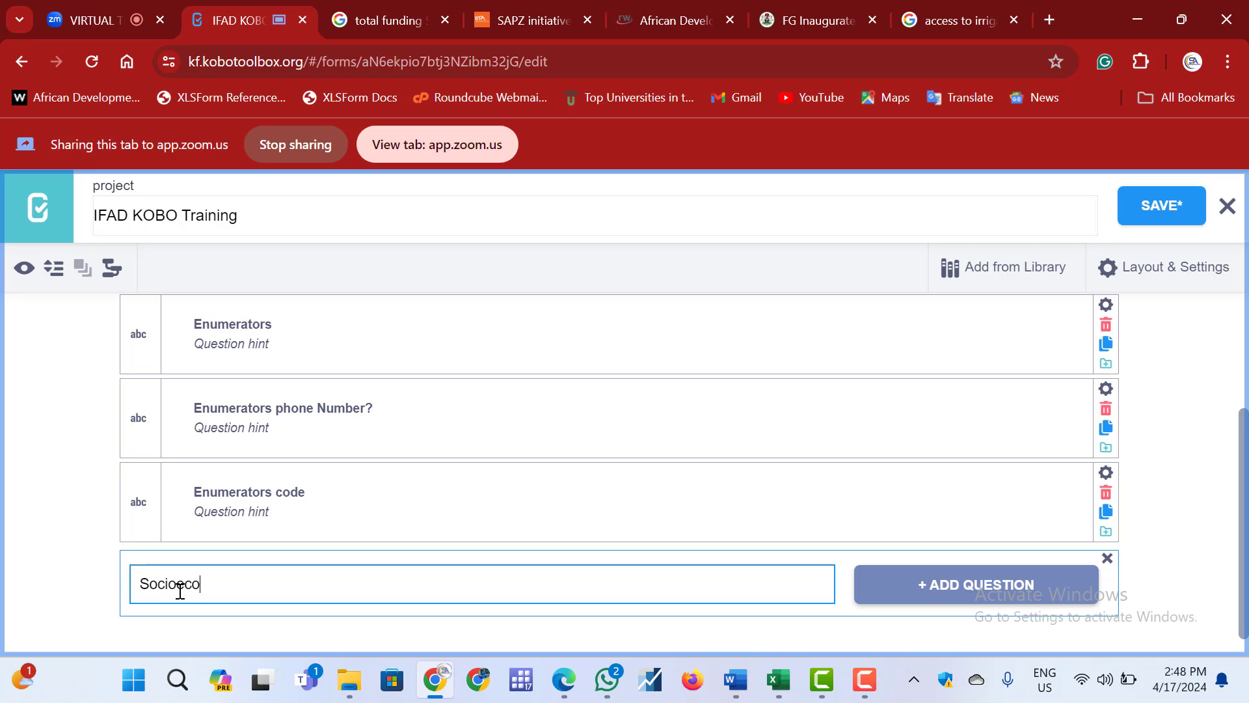
text(mic variables)
click(872, 589)
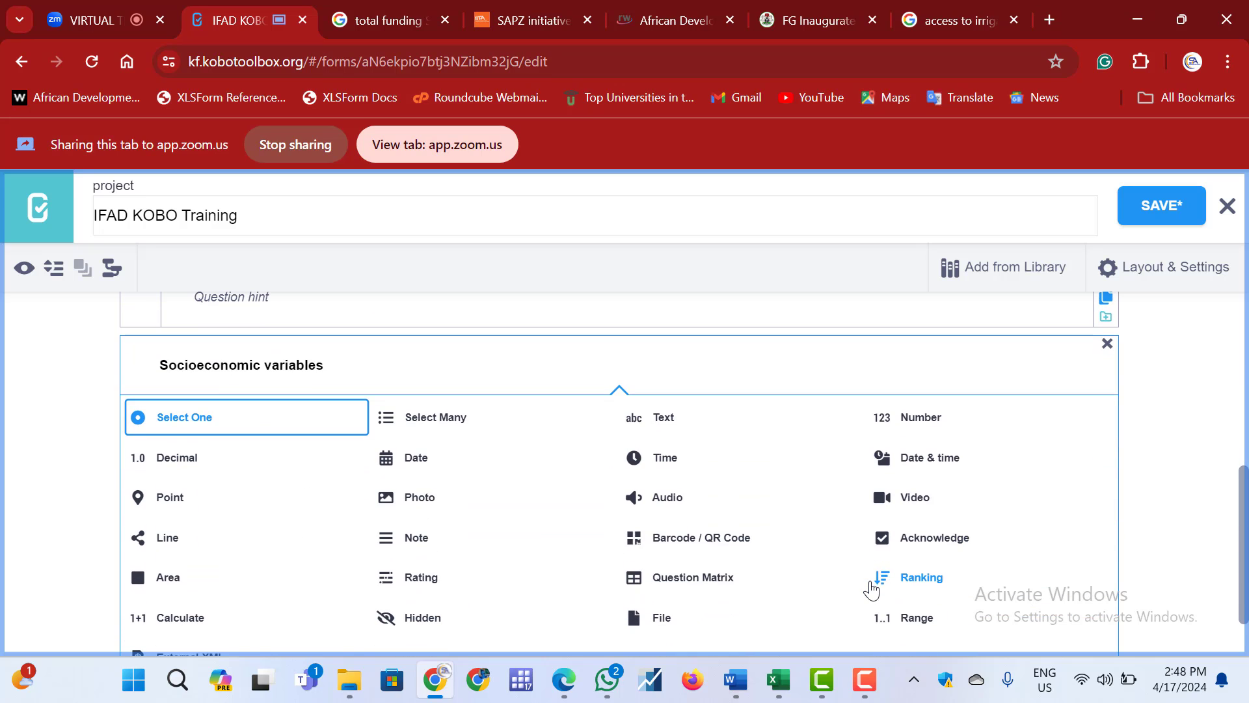
click(411, 537)
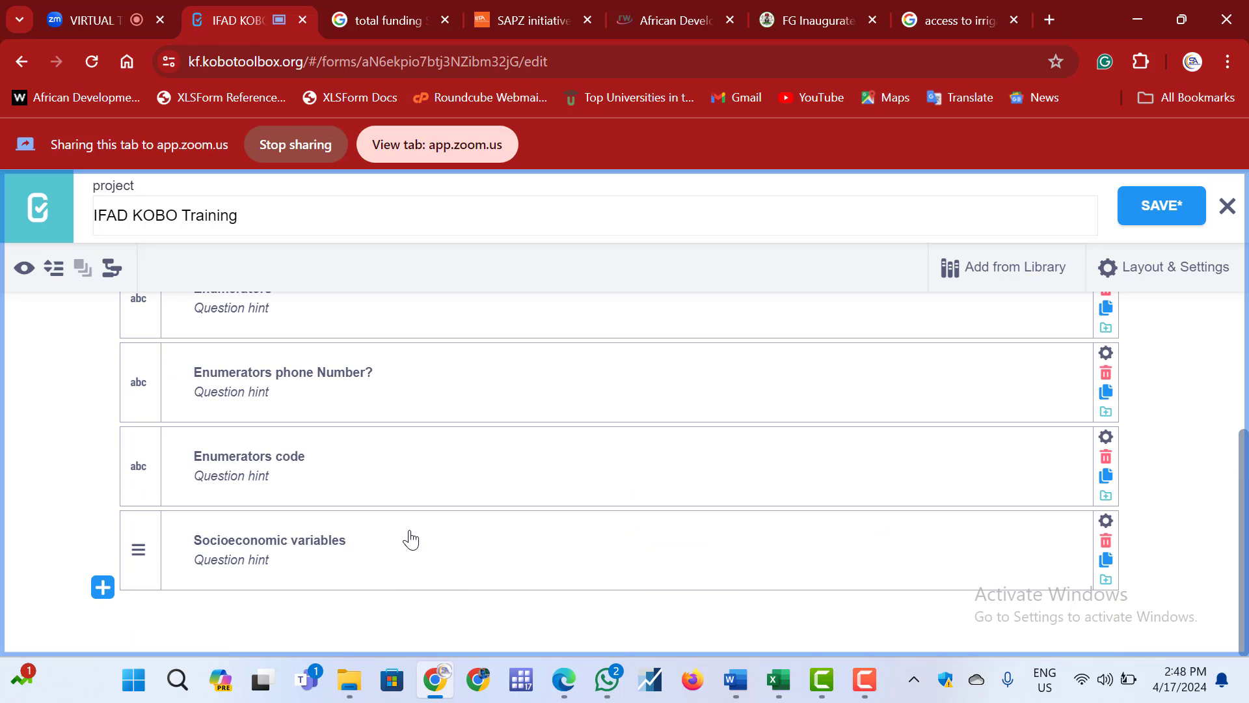
Add a Select One question reading "State?" below the "Socioeconomic variables" note
mouse_move(123, 505)
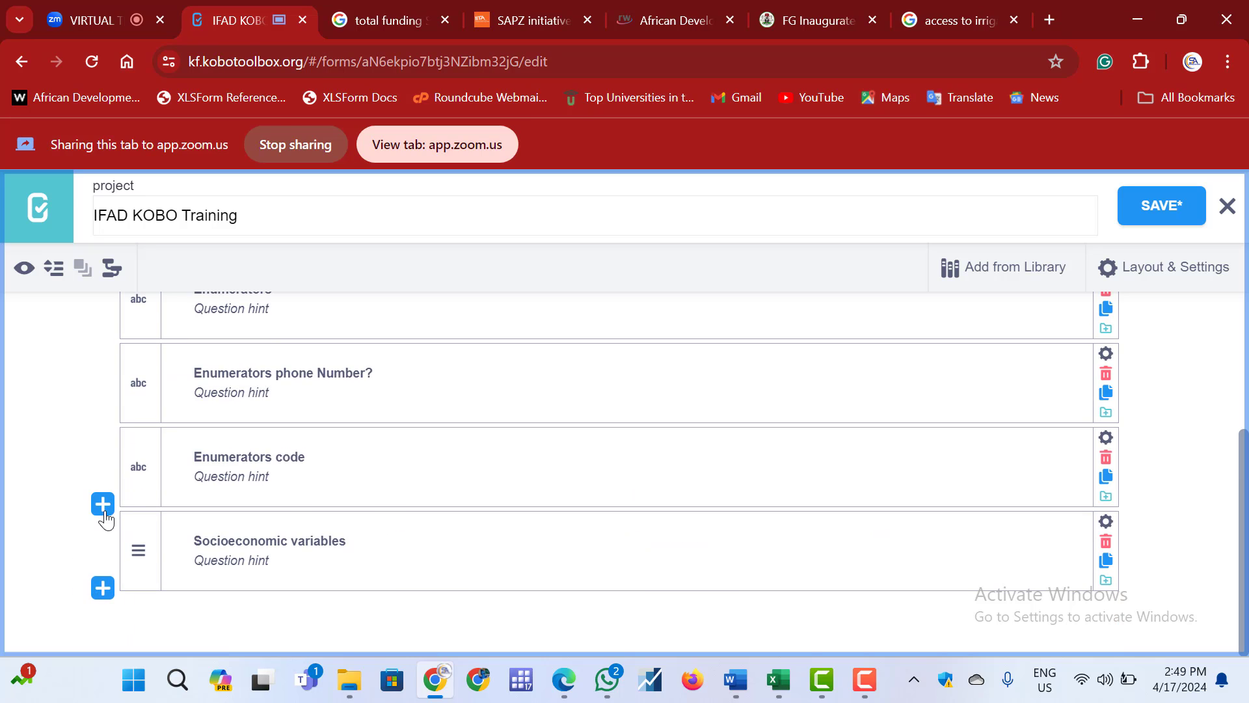
click(103, 588)
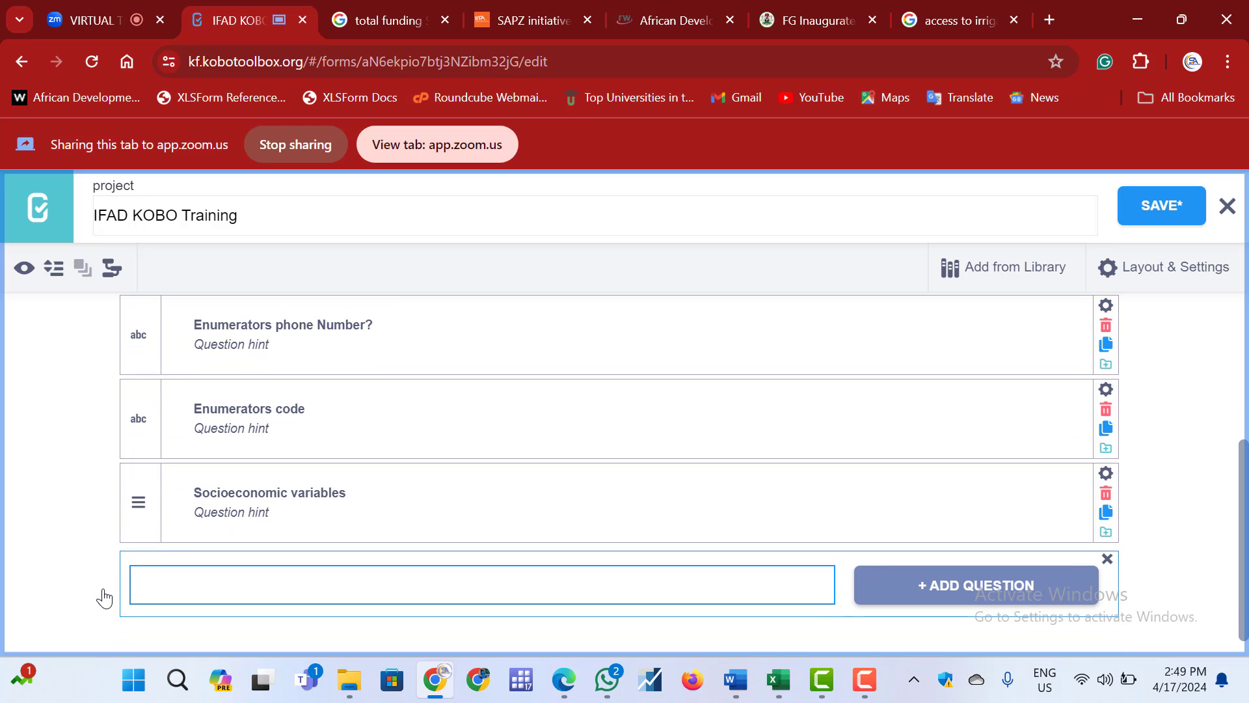
text(State?)
click(921, 582)
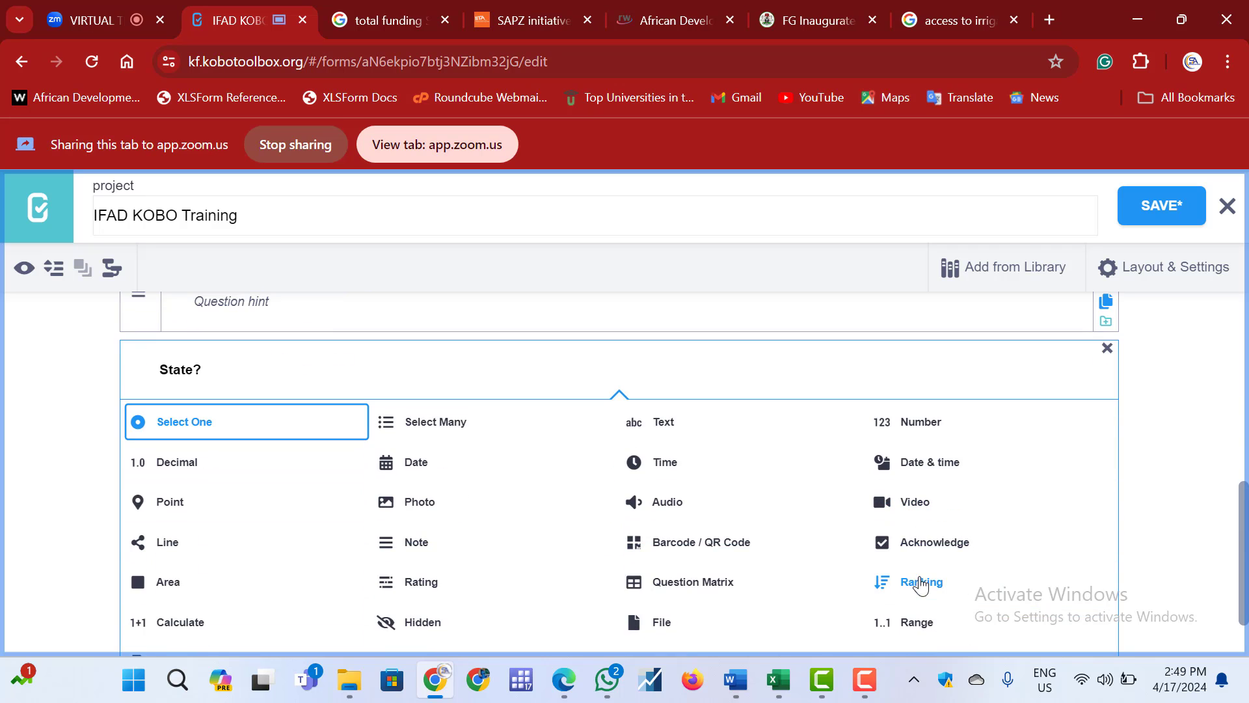
click(236, 427)
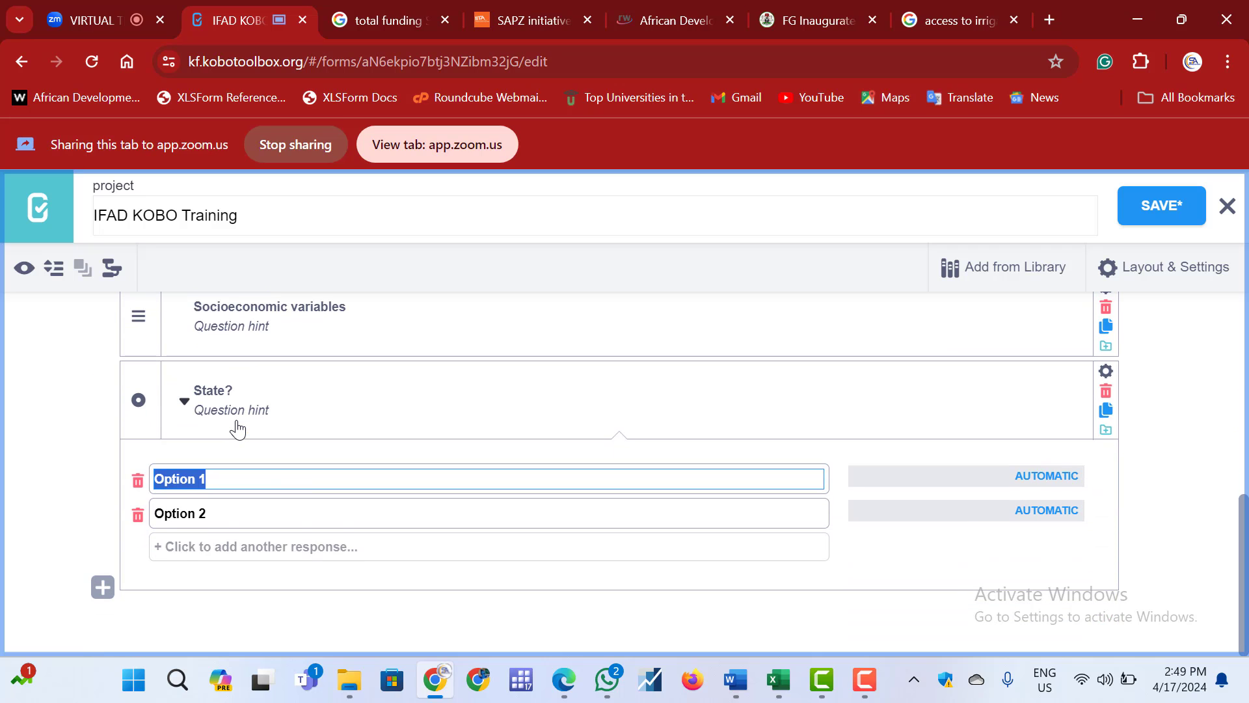
Set the response options of the "State?" question to FCT and Nasarawa
text(FCT)
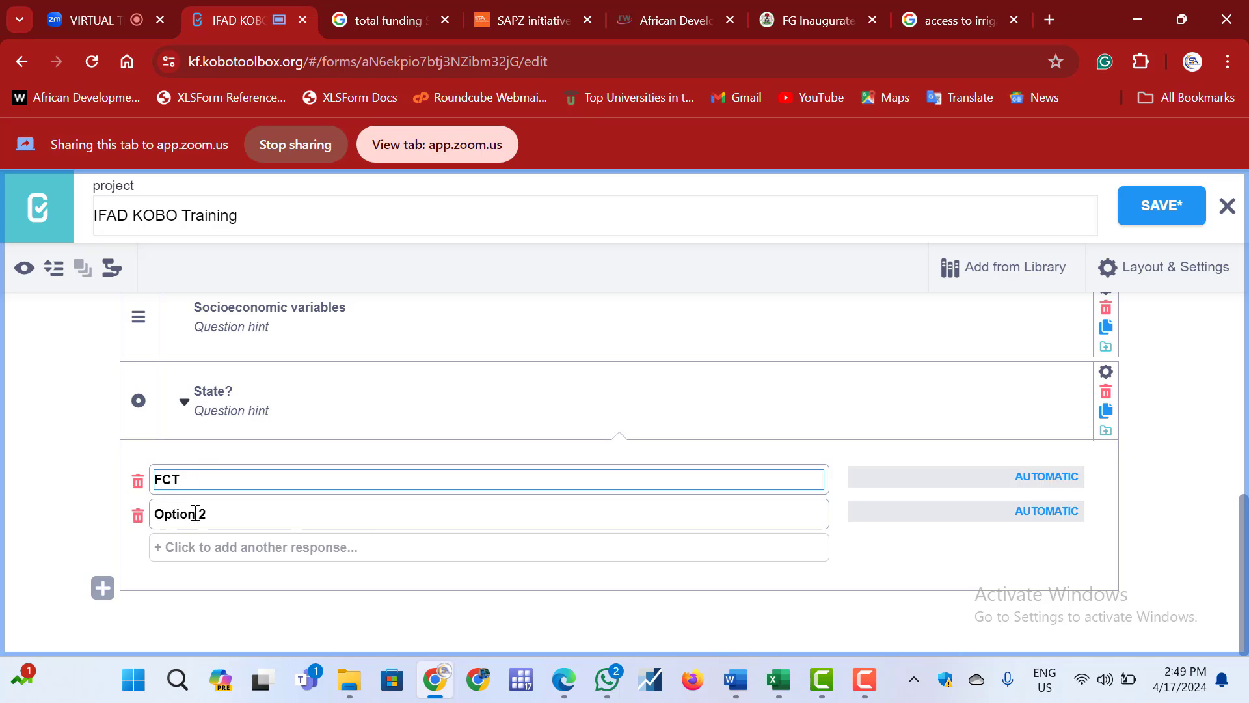
click(210, 514)
key(BackSpace)
key(BackSpace)
key(BackSpace)
key(BackSpace)
key(BackSpace)
key(BackSpace)
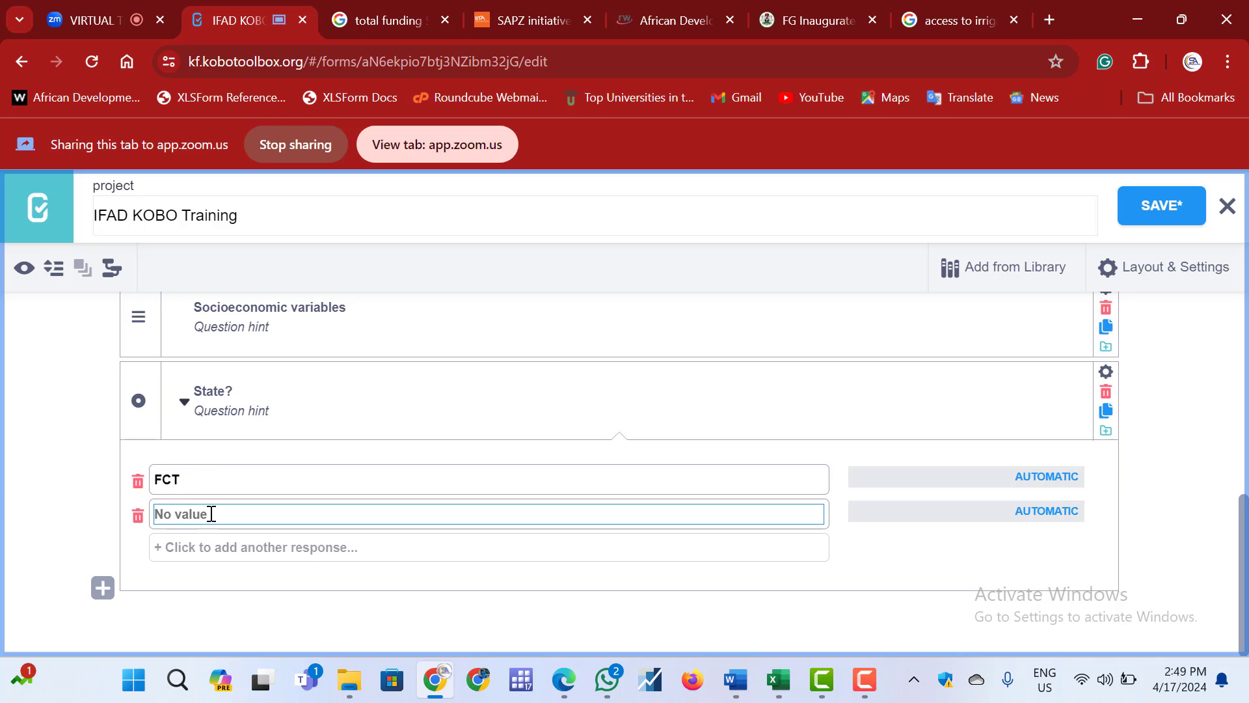
text(n)
key(BackSpace)
text(Nassa)
key(BackSpace)
Add a Select One question reading "LGA" below the "State?" question
click(95, 589)
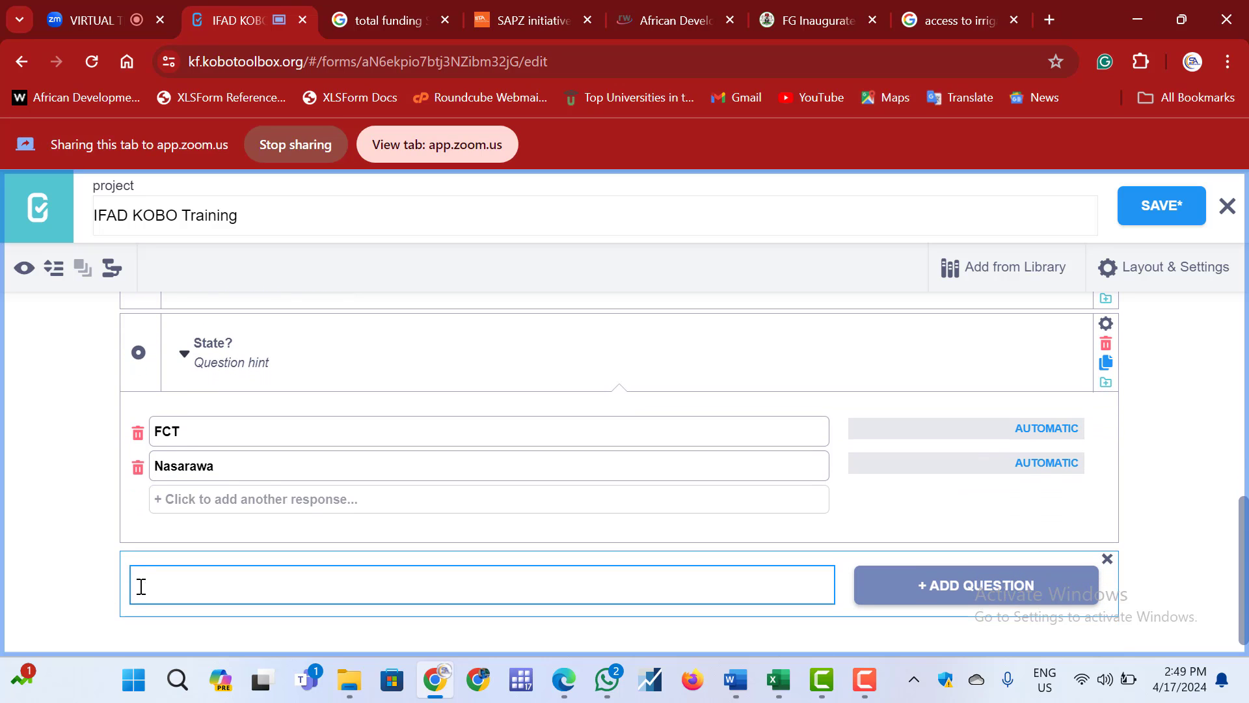
text(LGA)
click(865, 588)
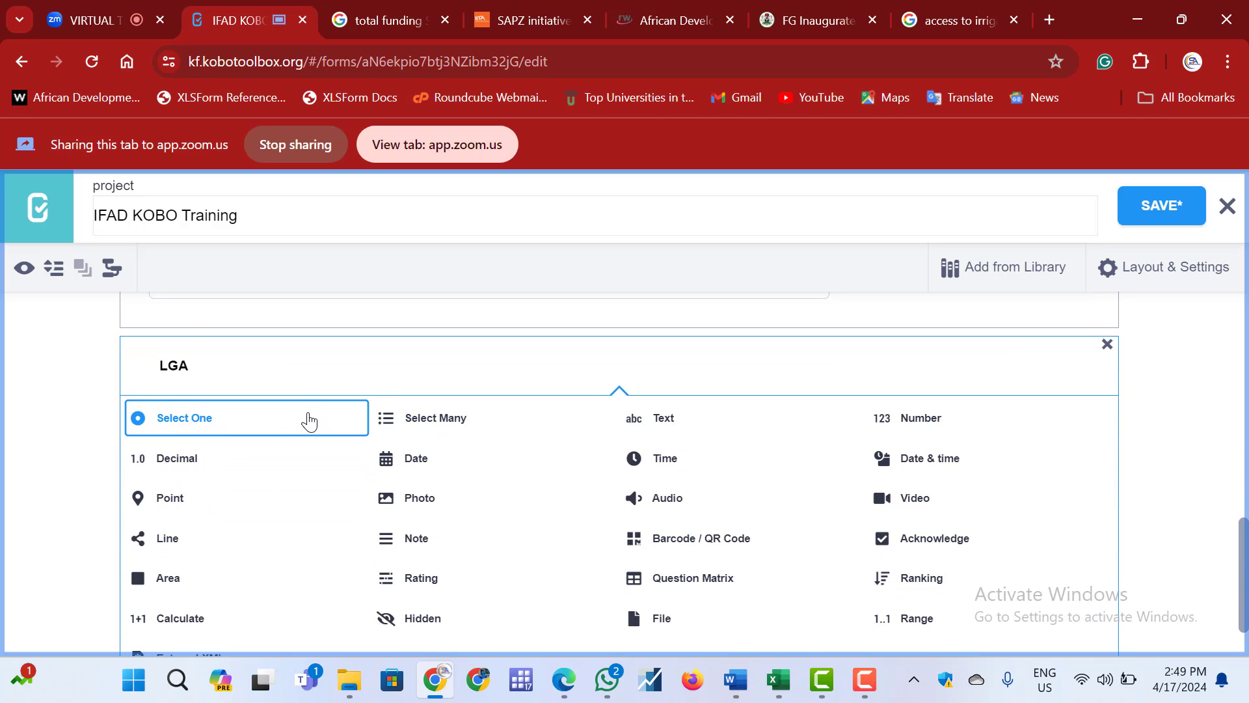
click(309, 421)
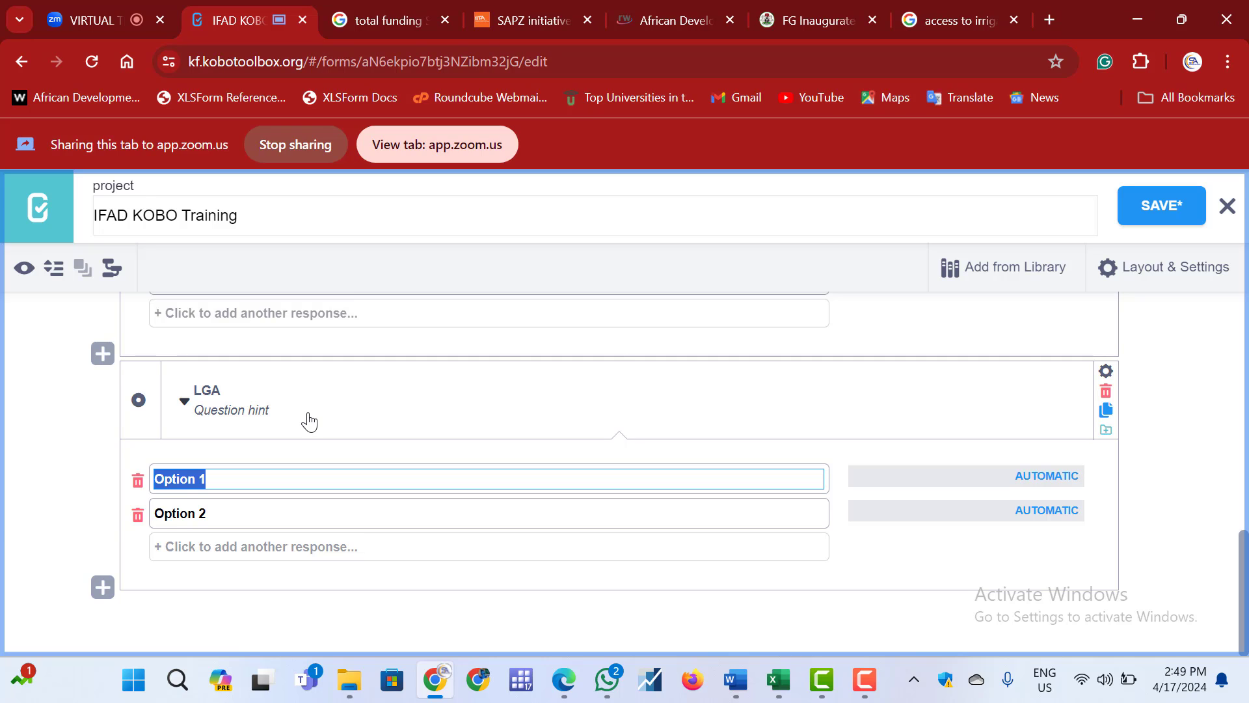
Set the response options of the "LGA" question to AMAC and KWALI, and delete the surplus third option
text(AMAC)
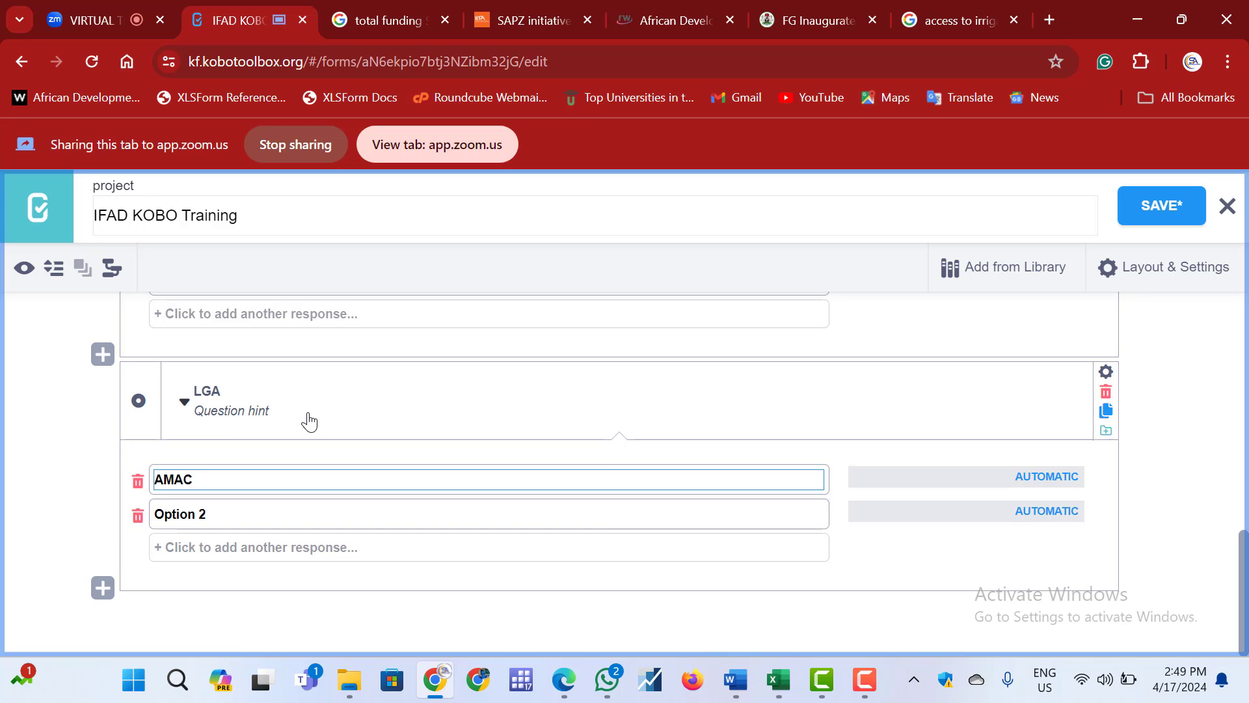
key(Return)
click(205, 514)
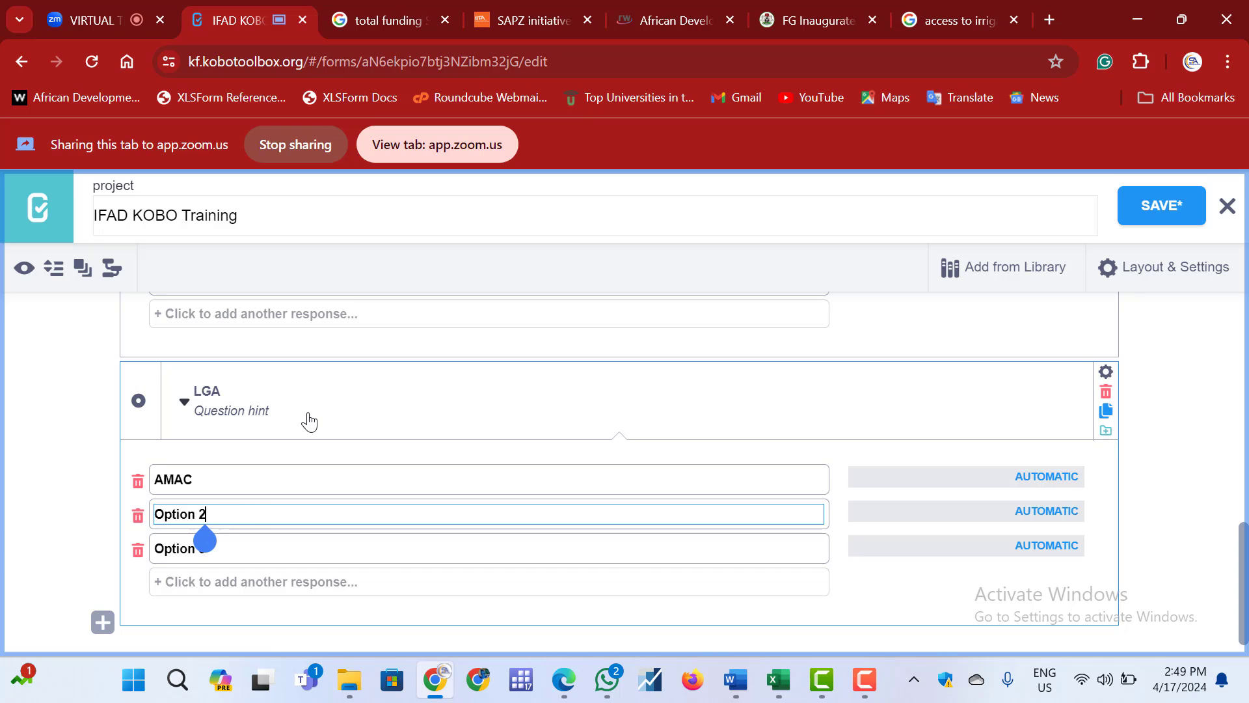
key(BackSpace)
key(BackSpace)
key(BackSpace)
key(BackSpace)
key(BackSpace)
key(BackSpace)
key(BackSpace)
key(BackSpace)
text(KWALI)
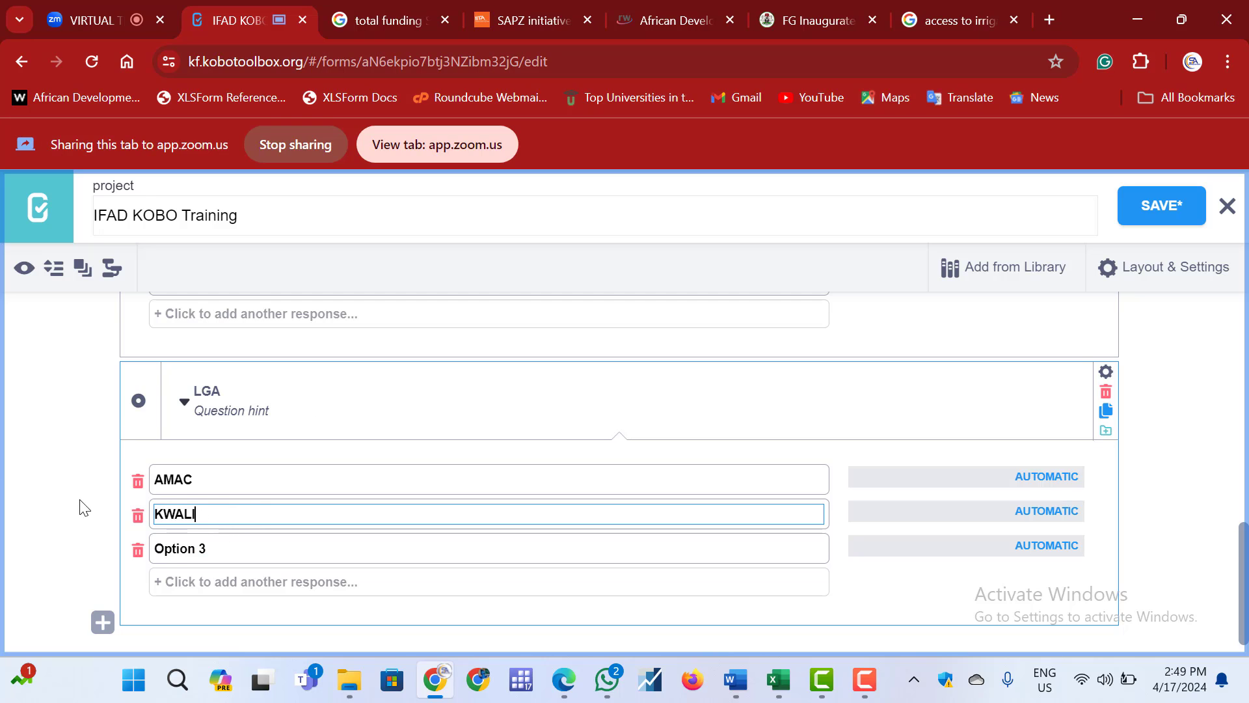
click(138, 550)
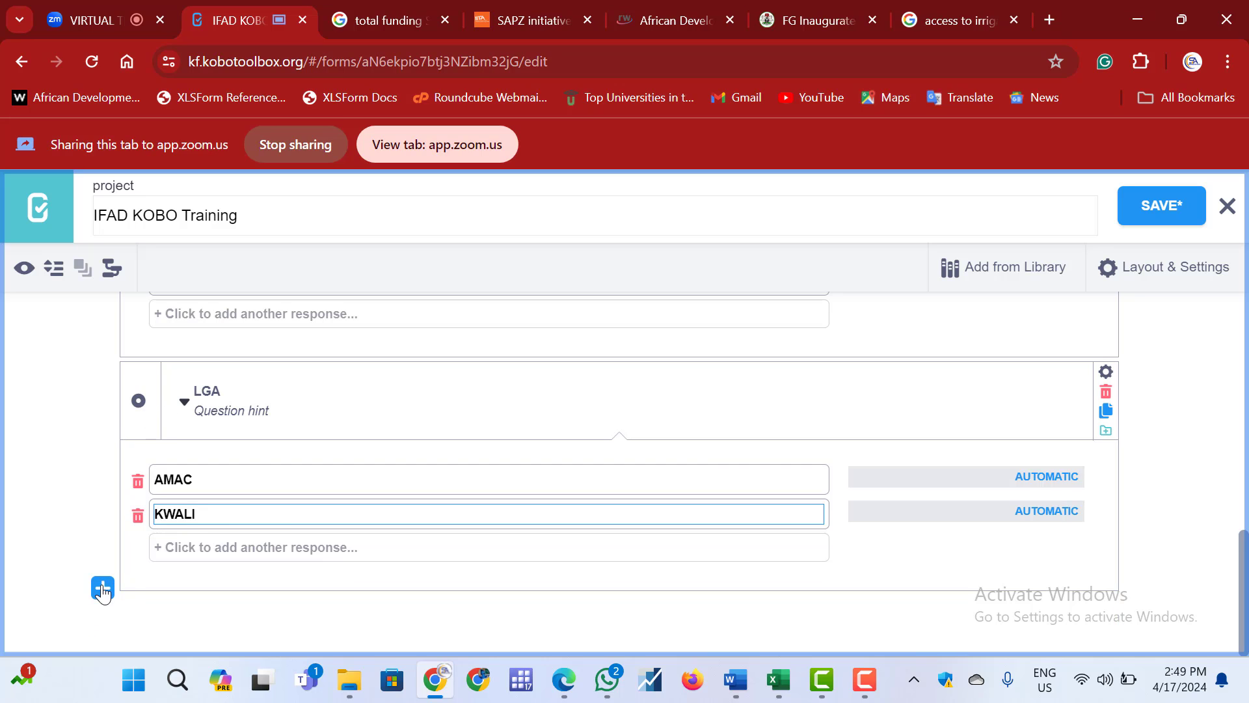
click(102, 588)
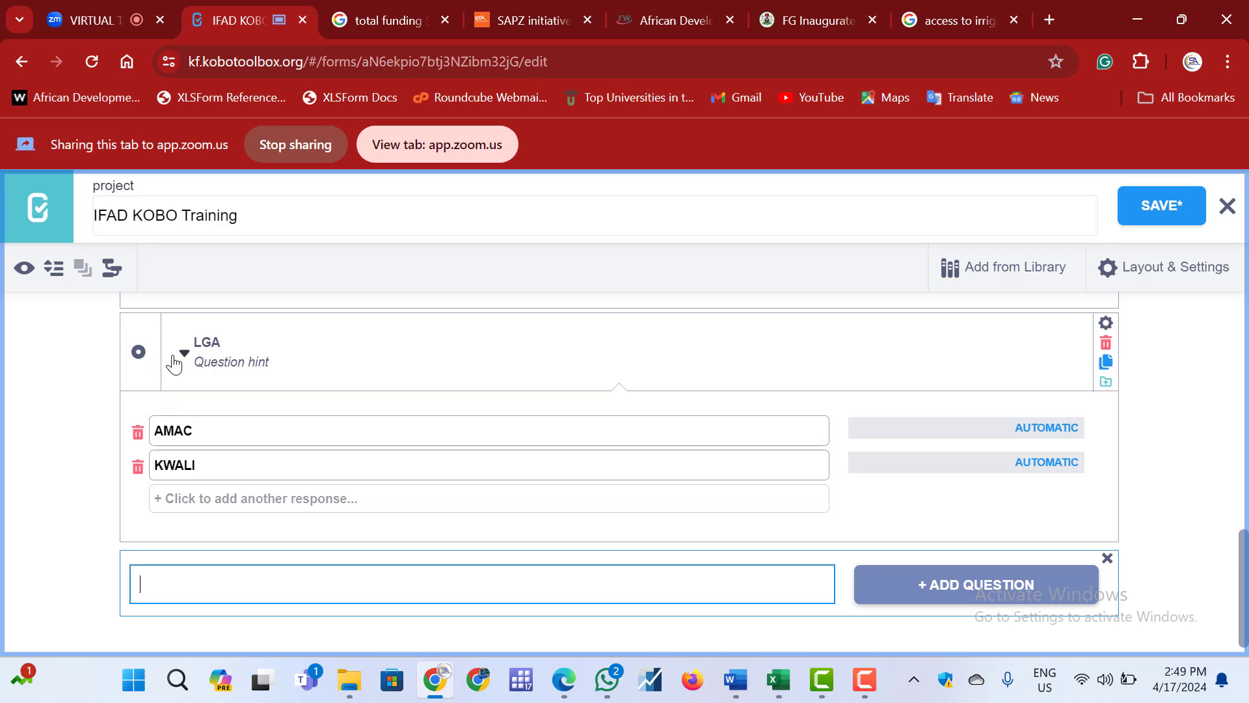
click(184, 365)
scroll(186, 364, up, 1)
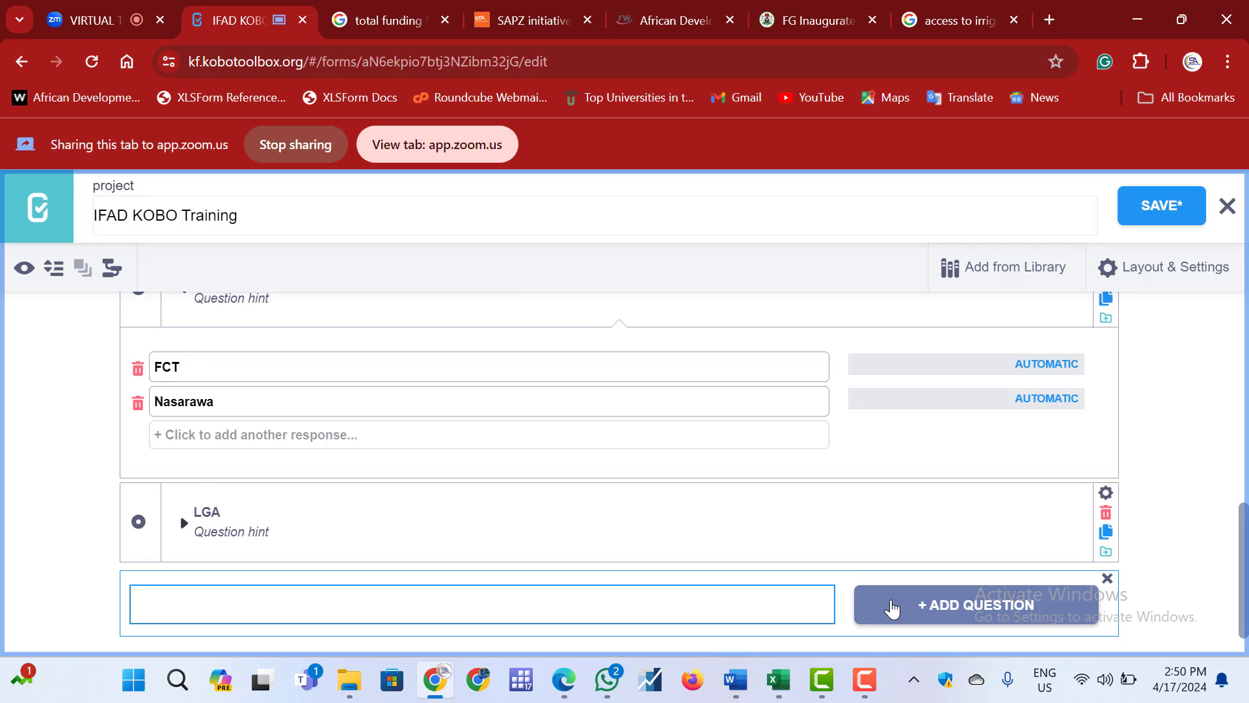
click(895, 608)
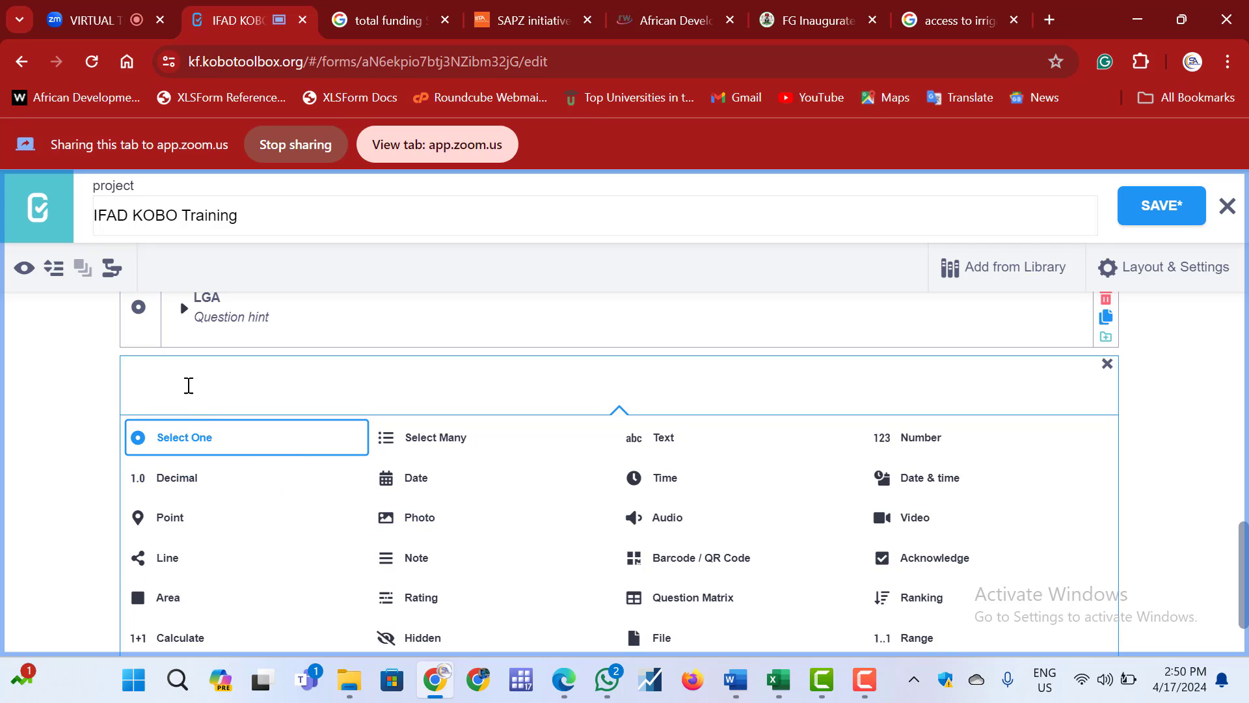
scroll(190, 382, up, 2)
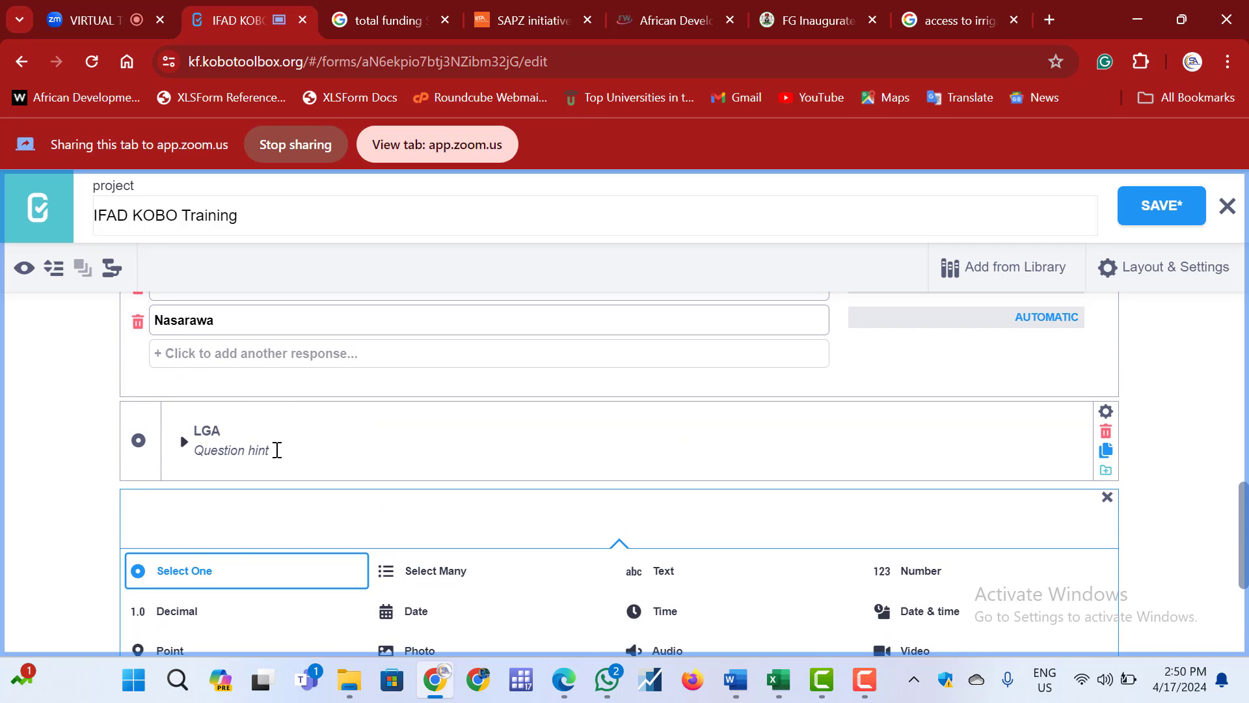
click(382, 425)
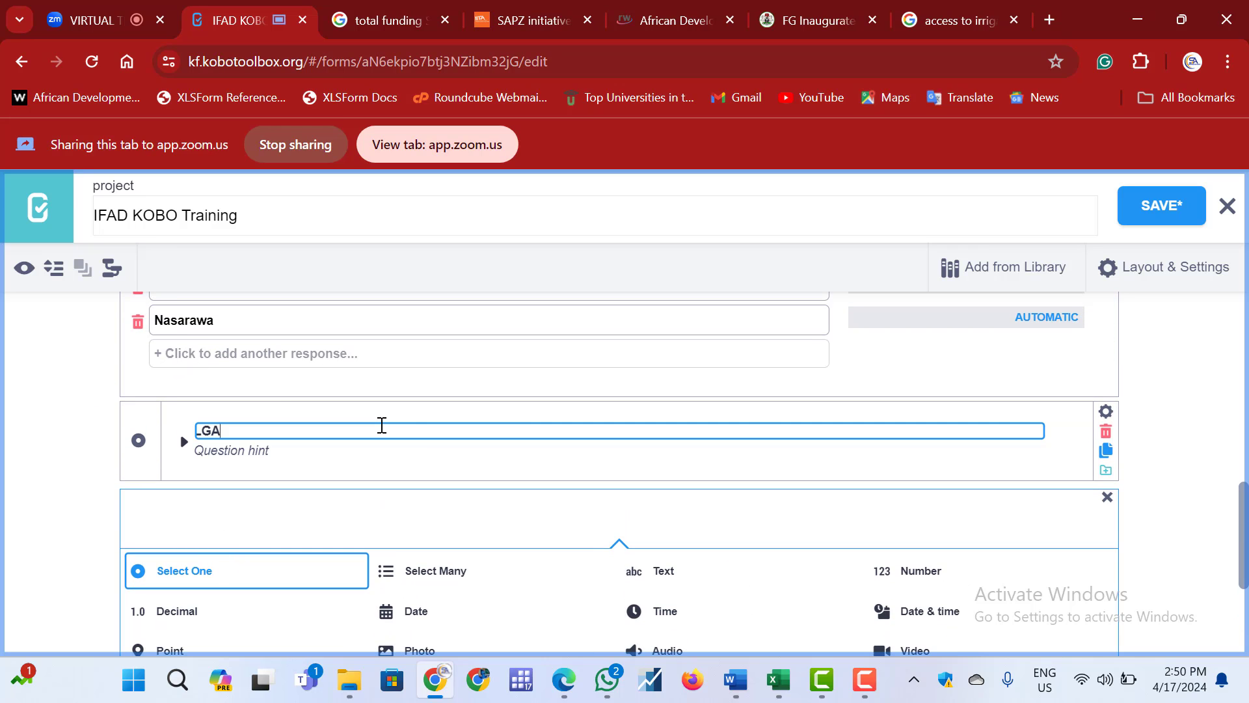
click(1107, 497)
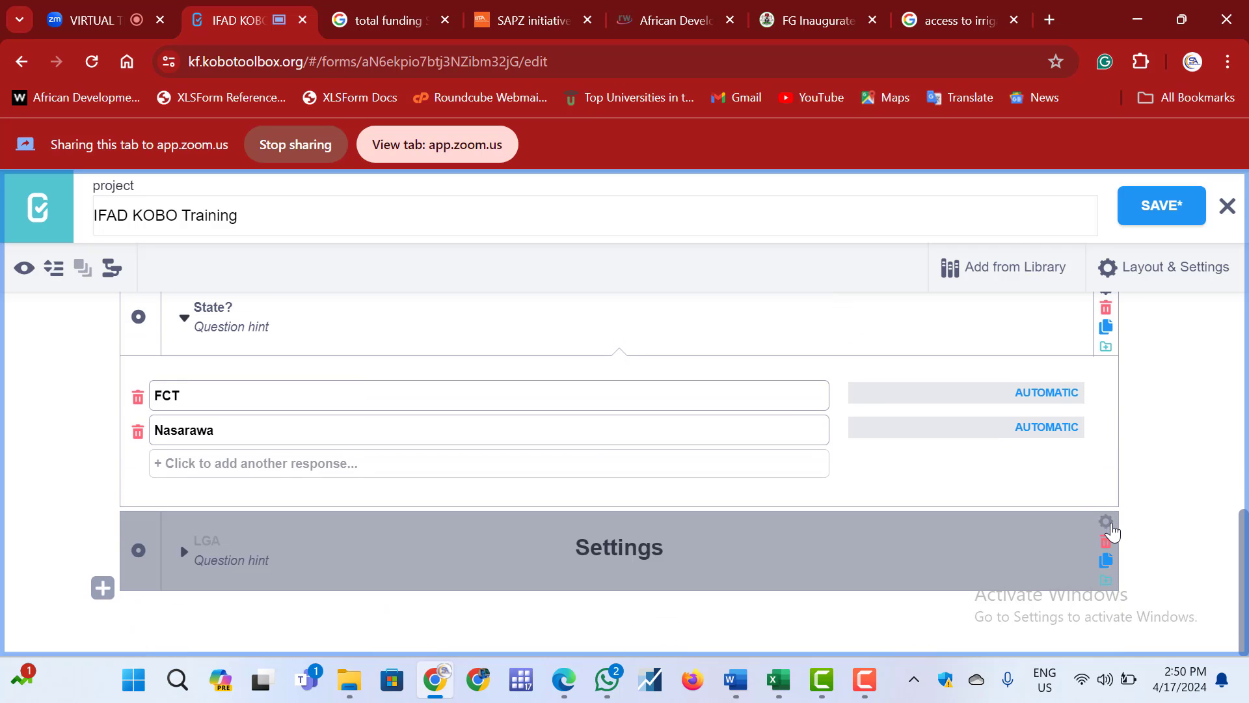
Add skip logic to the "LGA" question so it is displayed only if "State?" equals FCT
click(1108, 524)
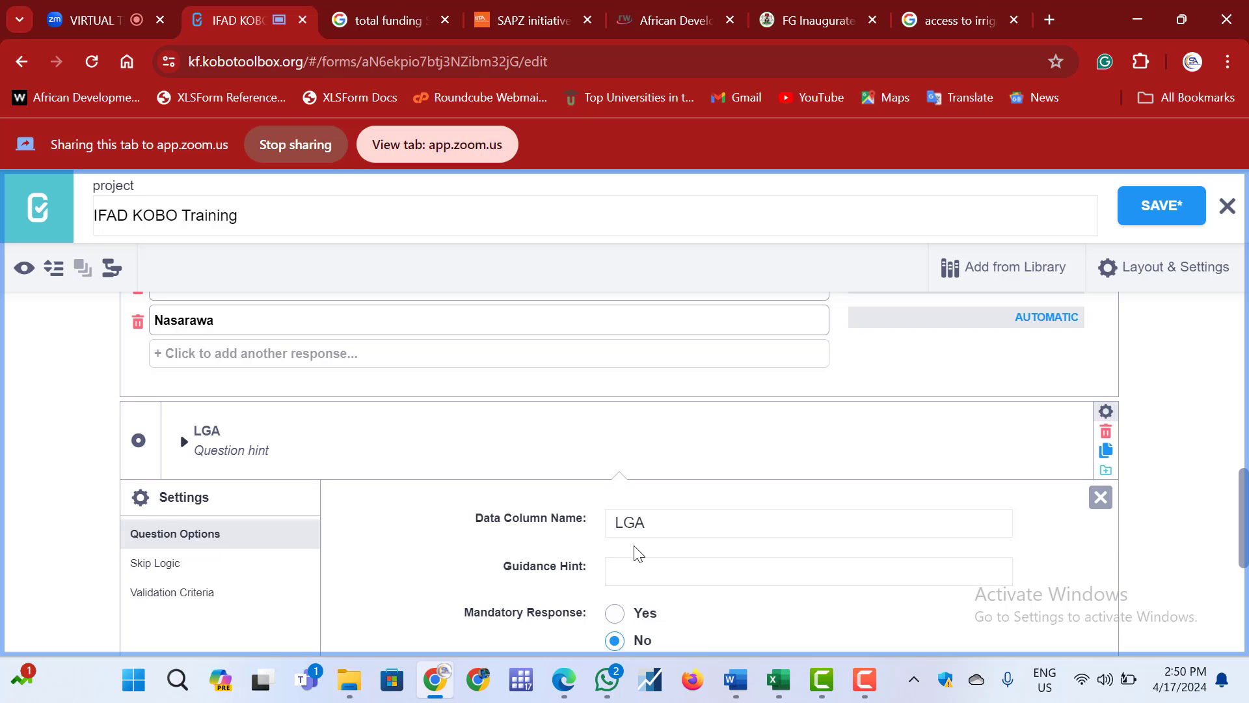
click(184, 566)
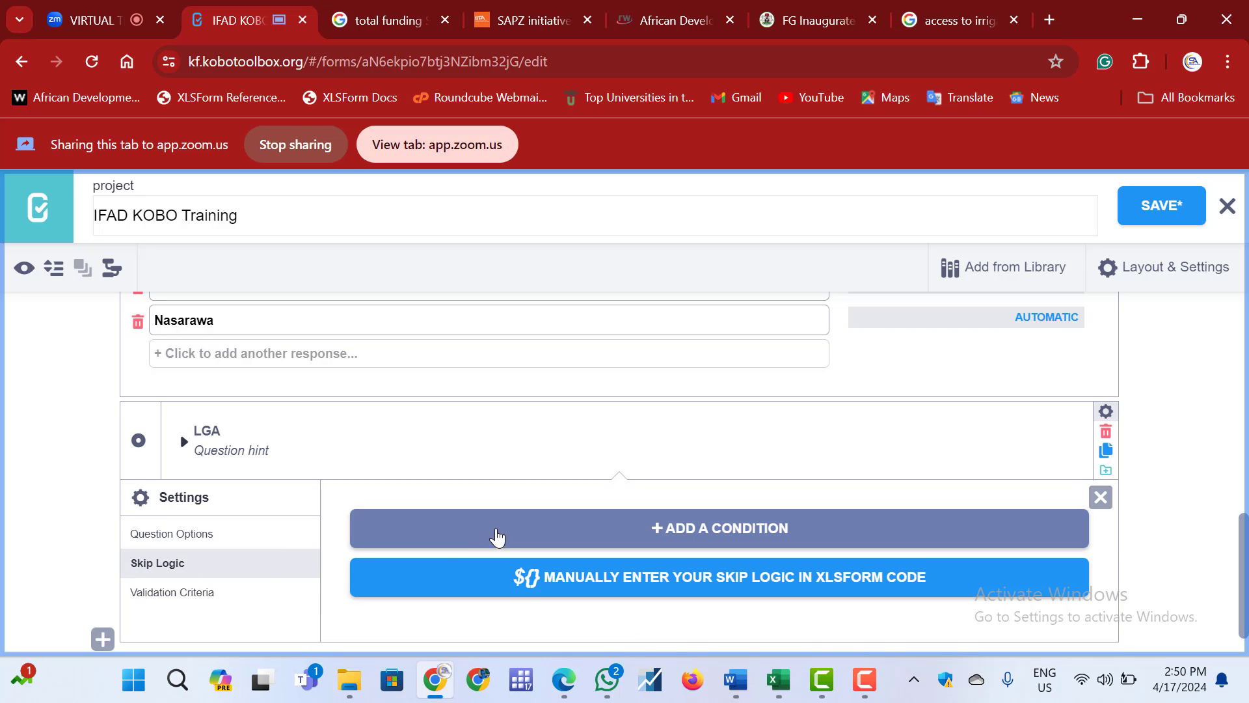
click(548, 532)
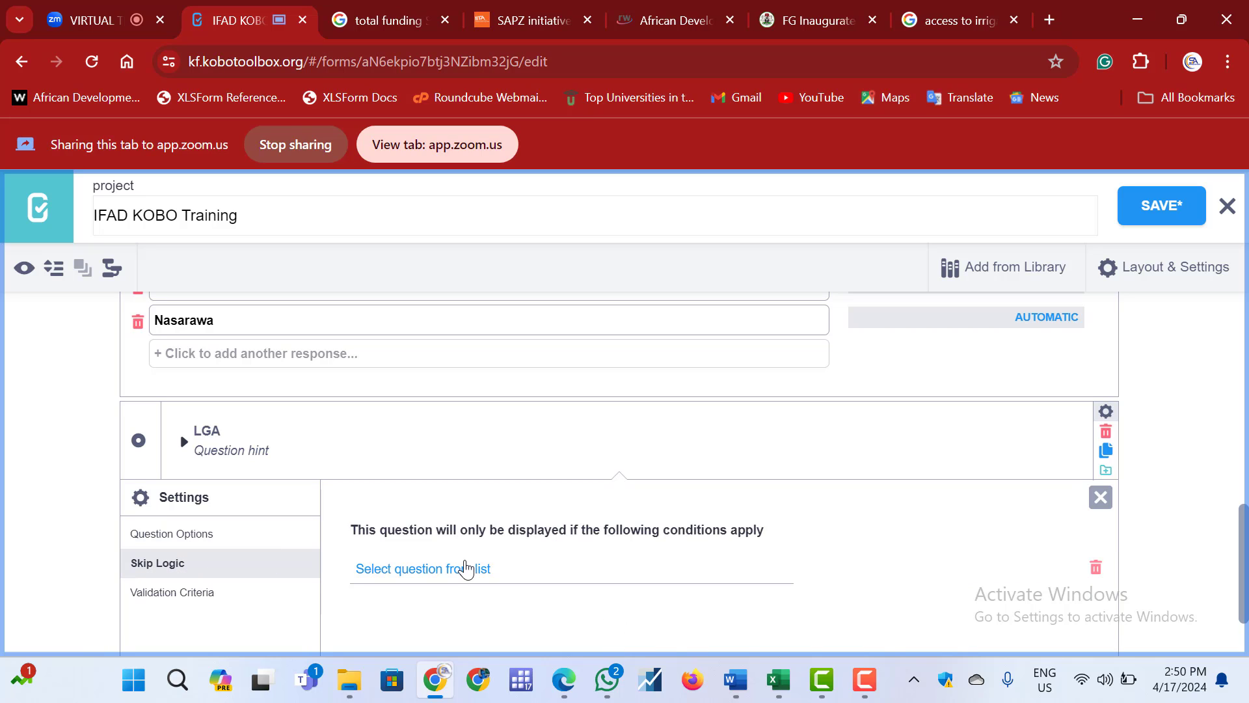
click(493, 568)
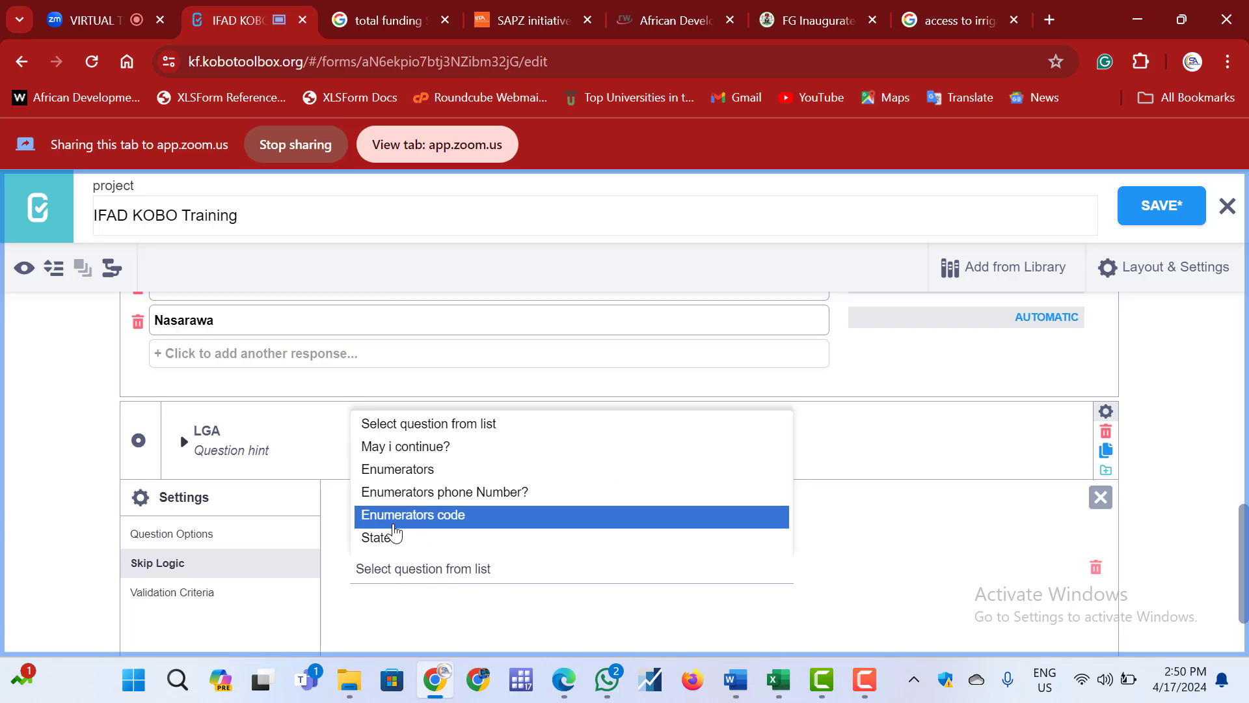
click(399, 540)
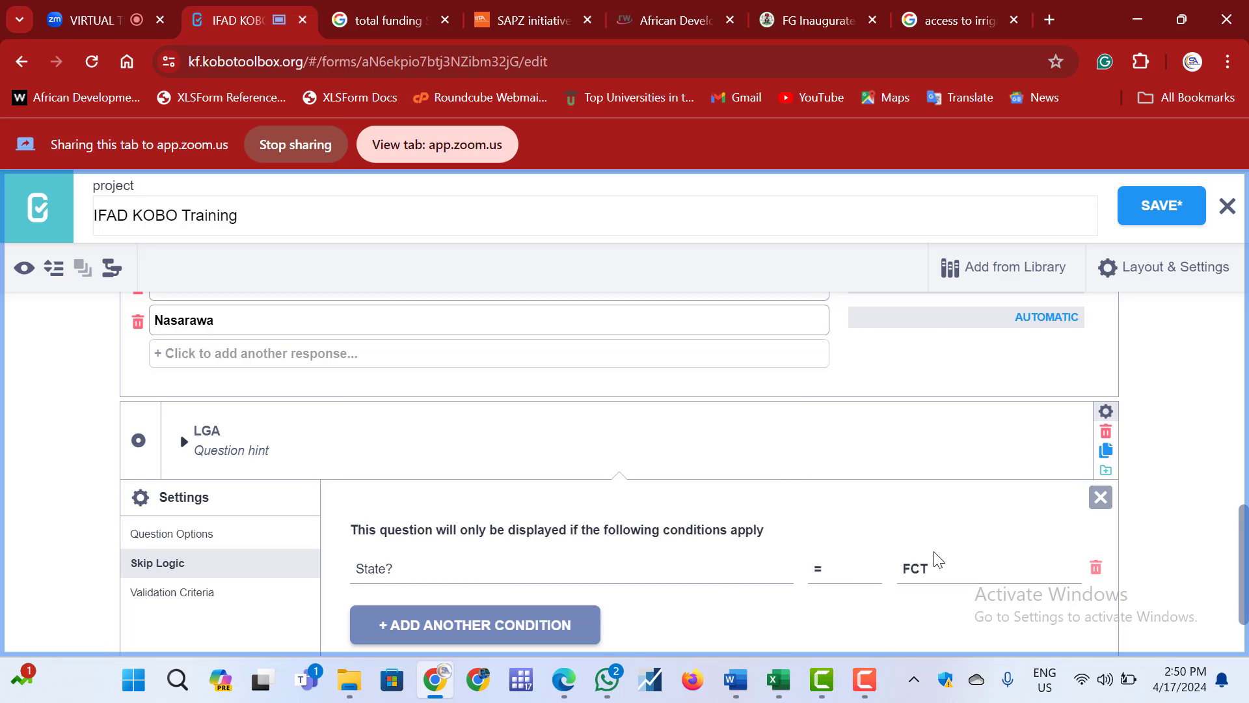
click(1100, 498)
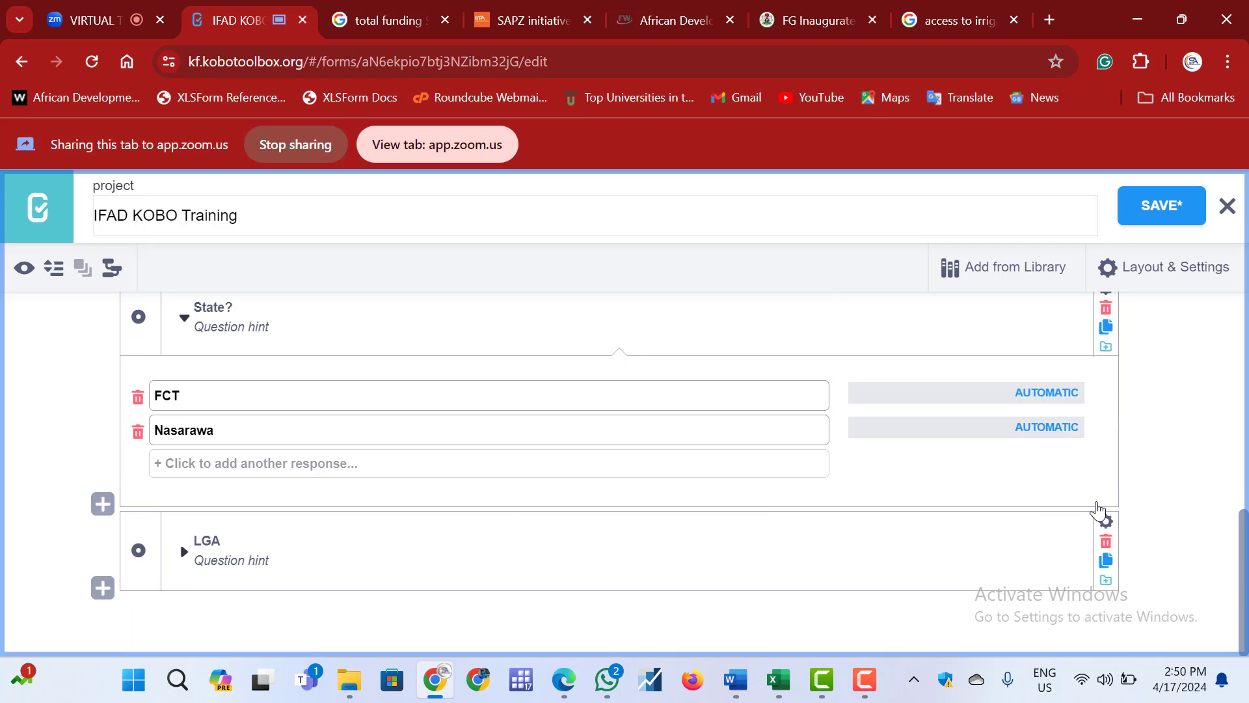
Add a second Select One question reading "LGA" below the existing "LGA" question
click(98, 592)
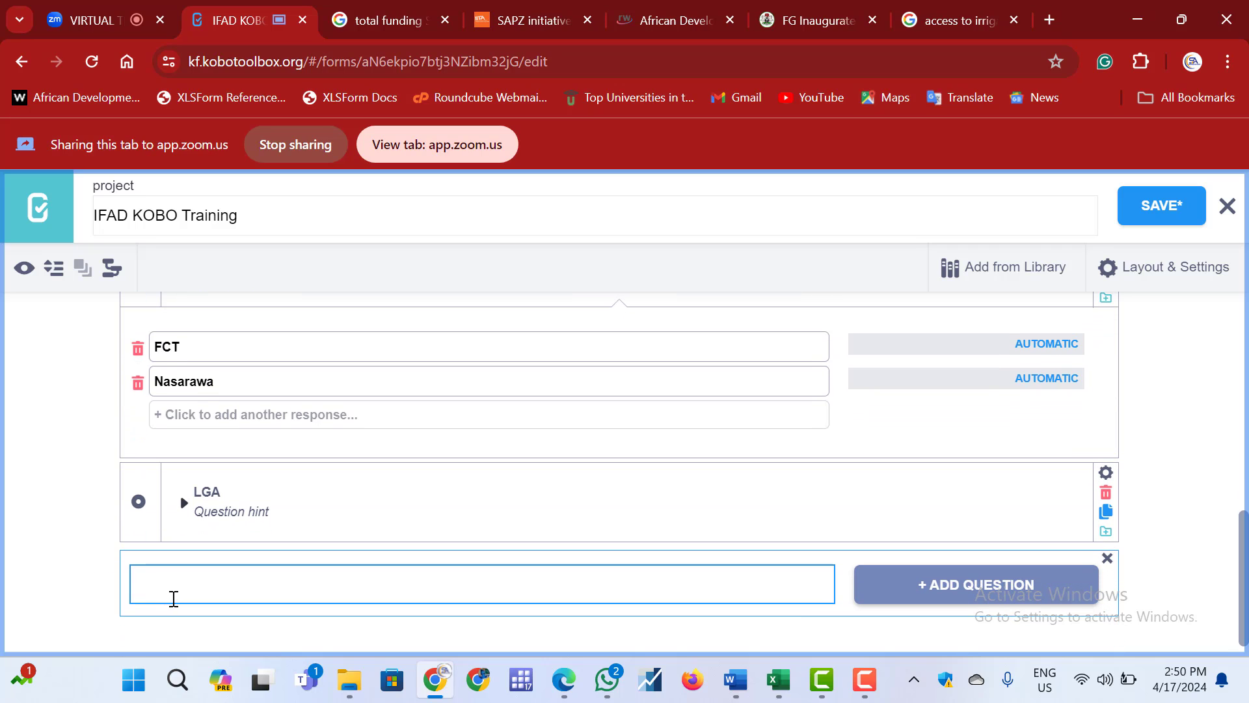
text(LGA)
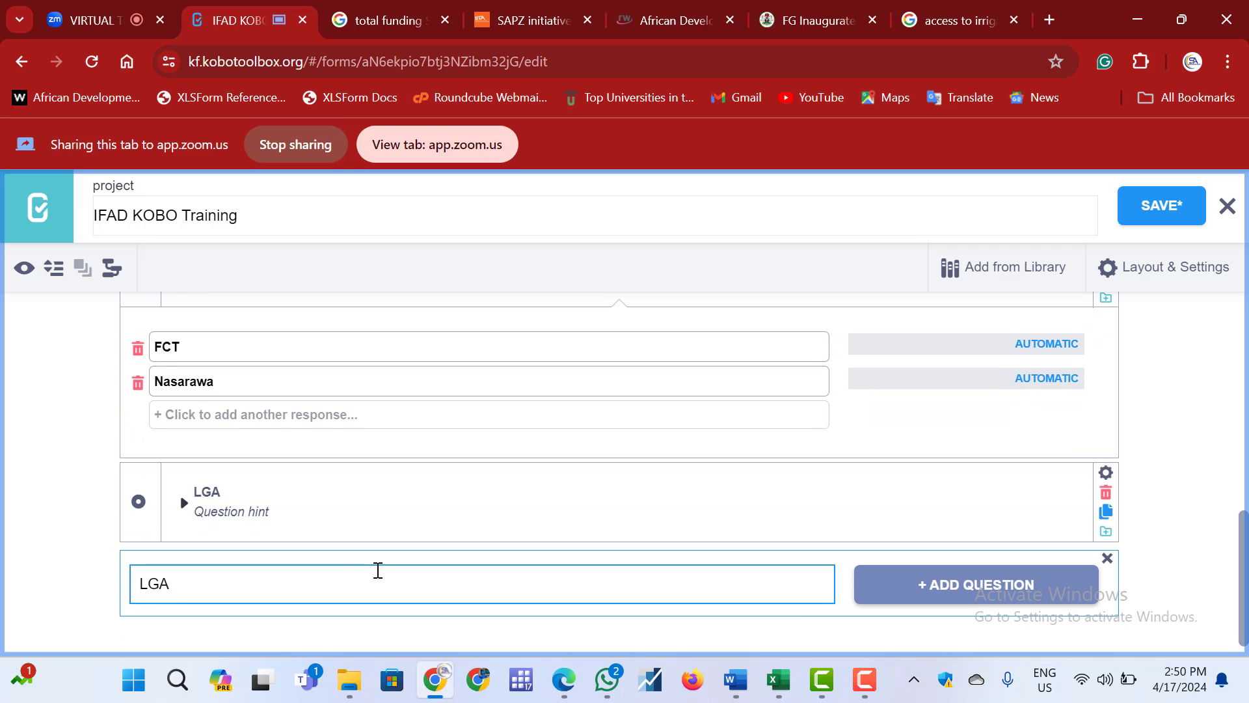
click(937, 586)
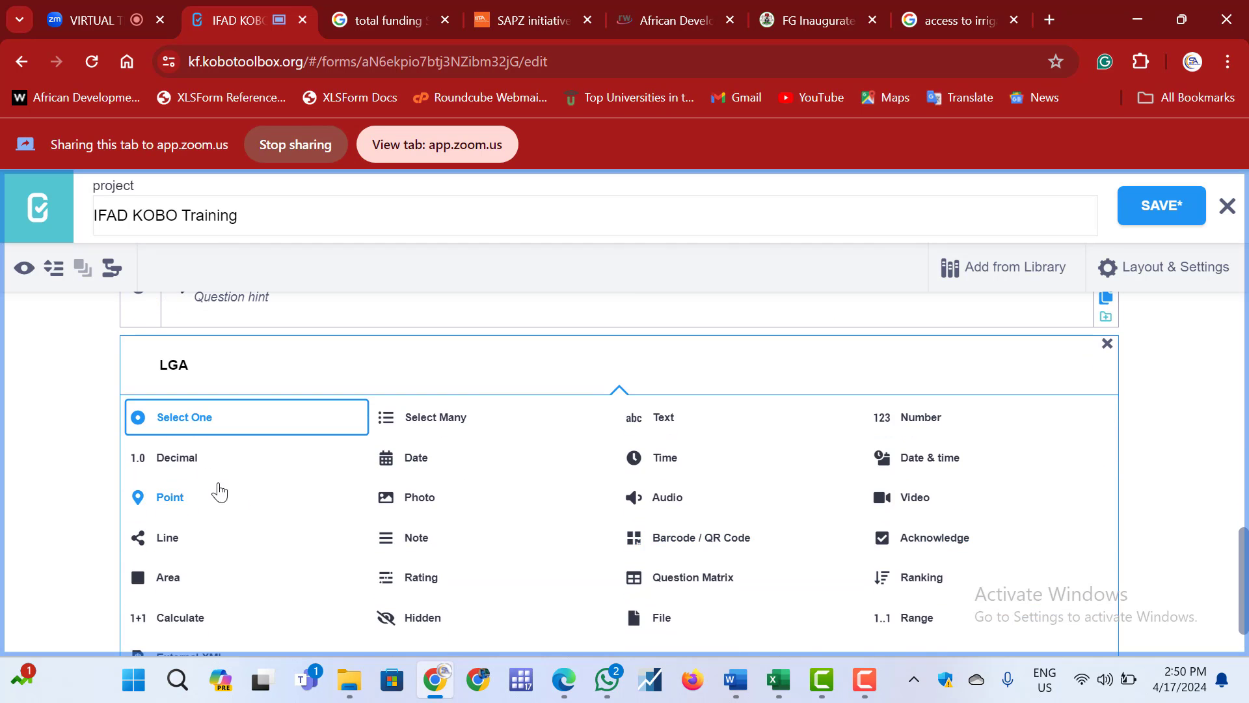
click(194, 432)
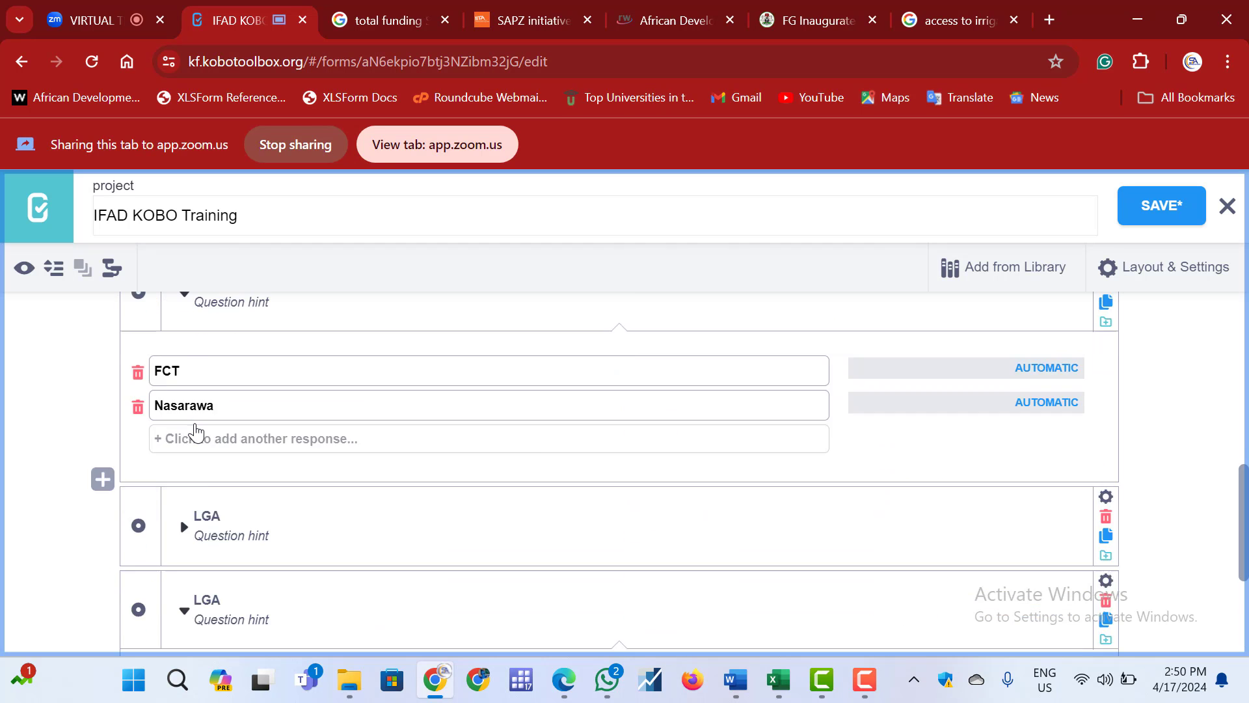
Set the response options of the second "LGA" question to Lafia and Akwanga
text(Lafia)
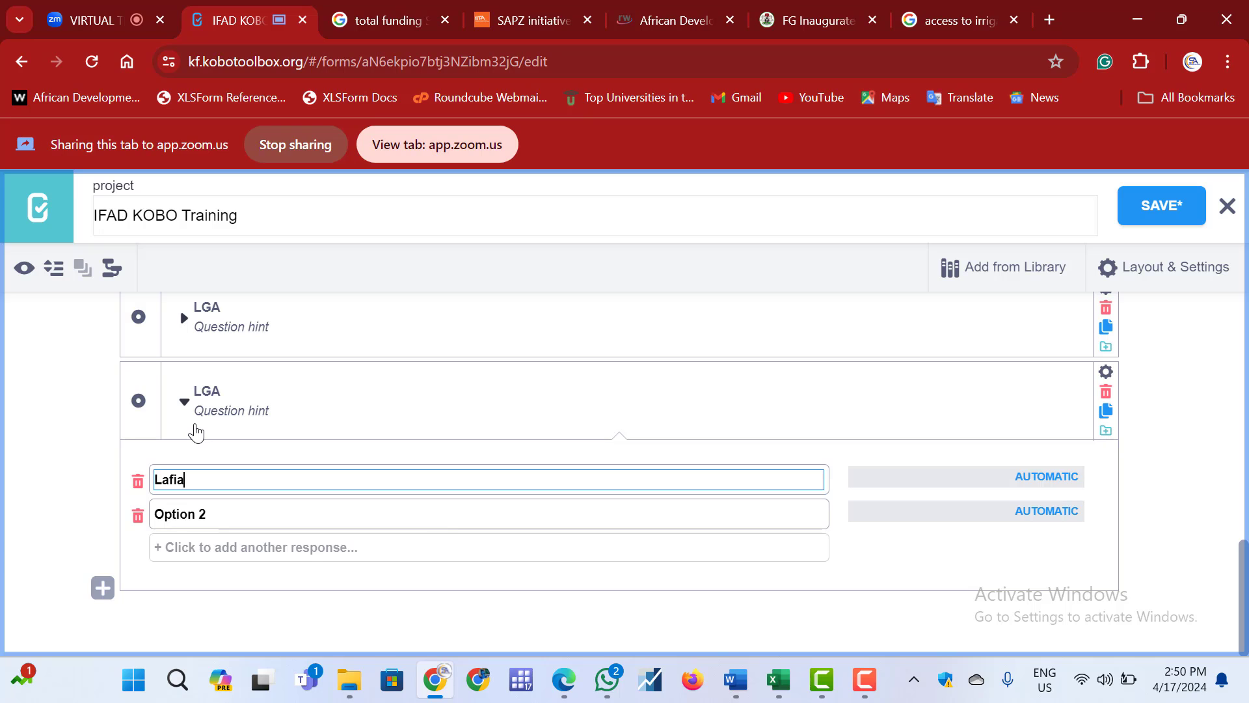
click(218, 520)
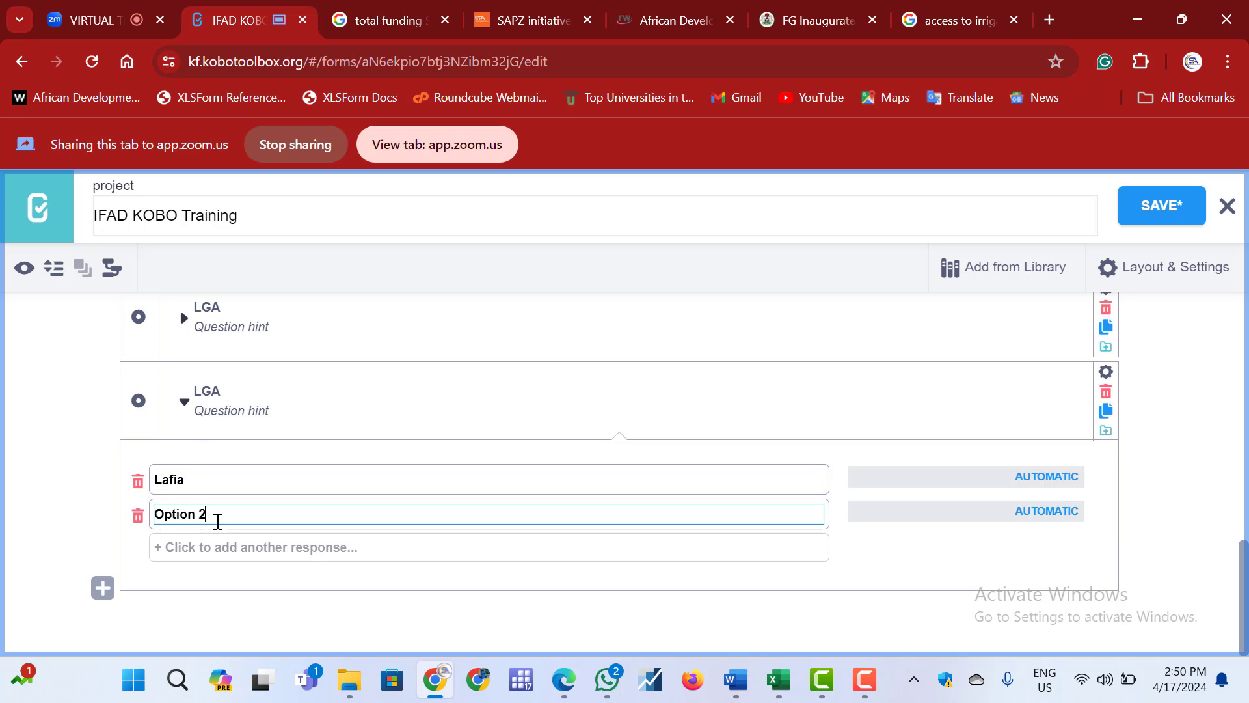
key(BackSpace)
key(BackSpace)
key(BackSpace)
key(BackSpace)
key(BackSpace)
key(BackSpace)
text(Akwanga)
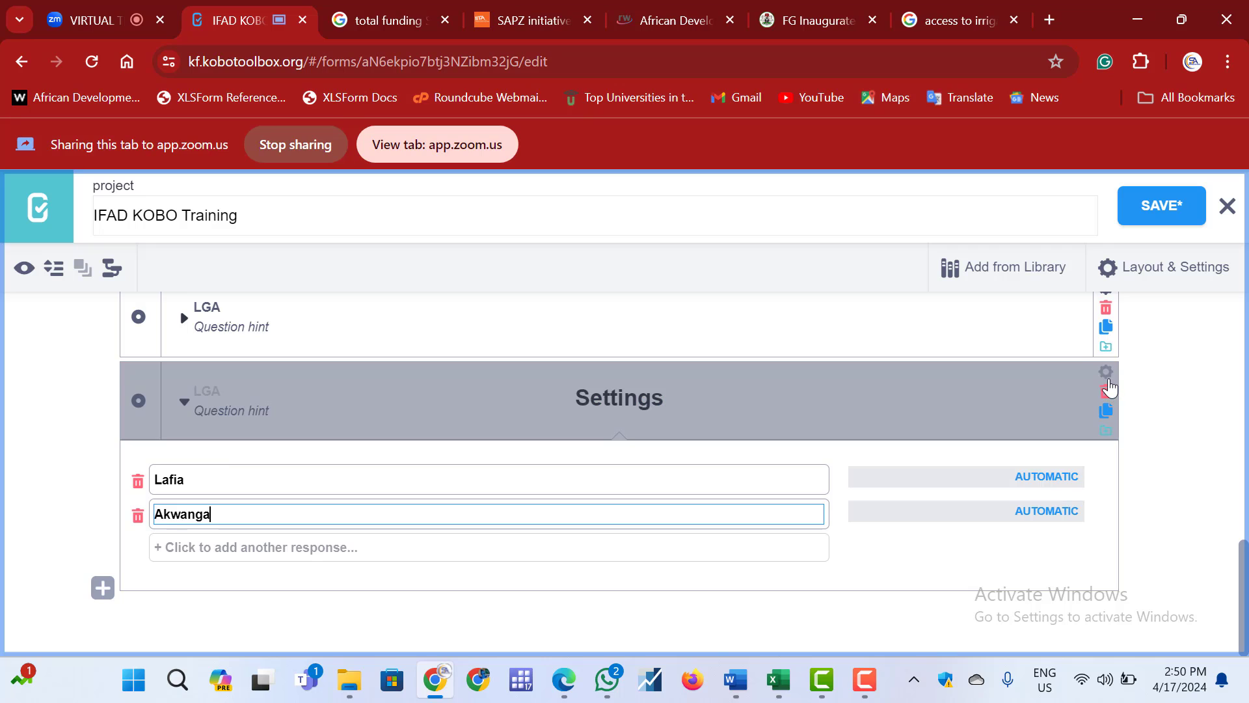
Add skip logic to the second "LGA" question so it is displayed only if "State?" equals Nasarawa
click(1106, 371)
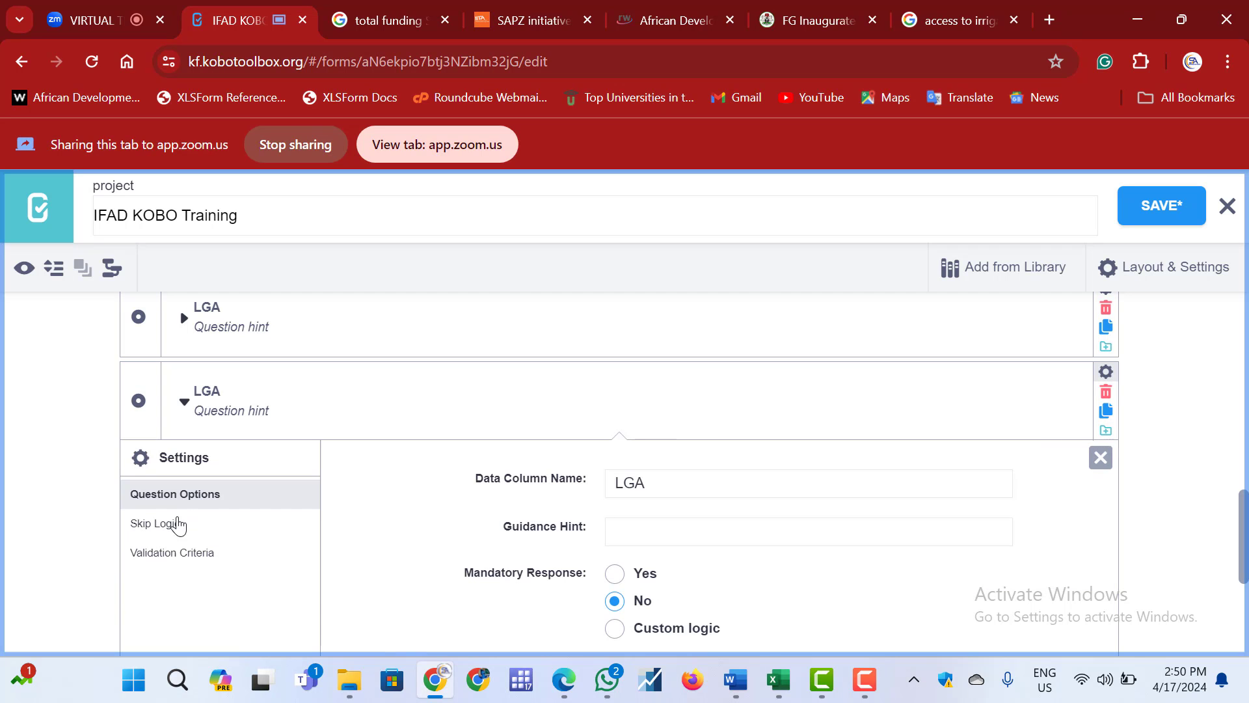
click(151, 524)
click(535, 505)
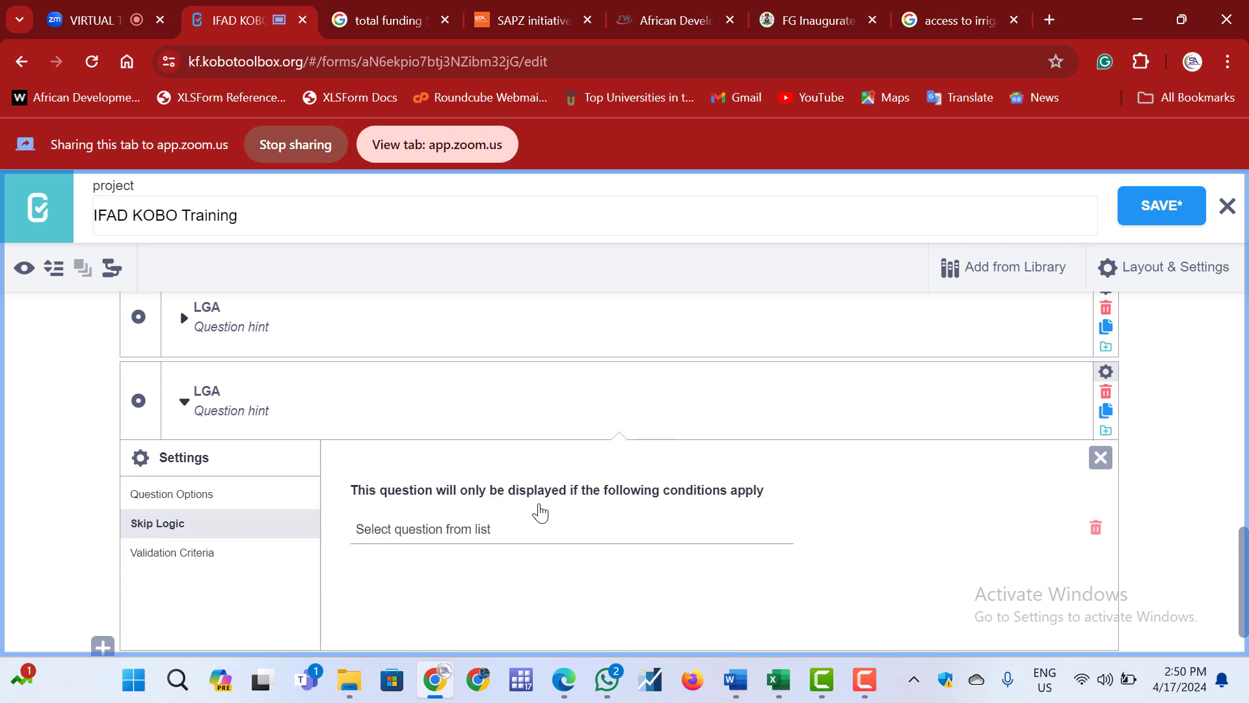
click(485, 528)
click(410, 475)
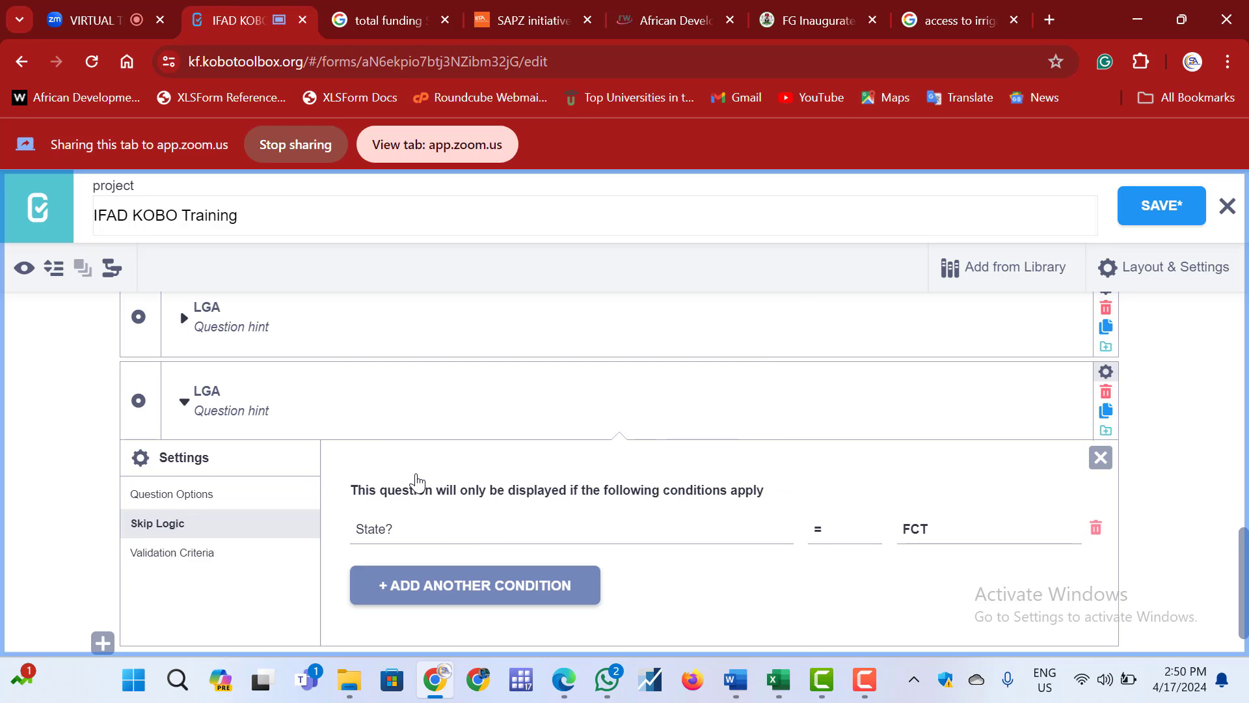
click(985, 531)
click(937, 589)
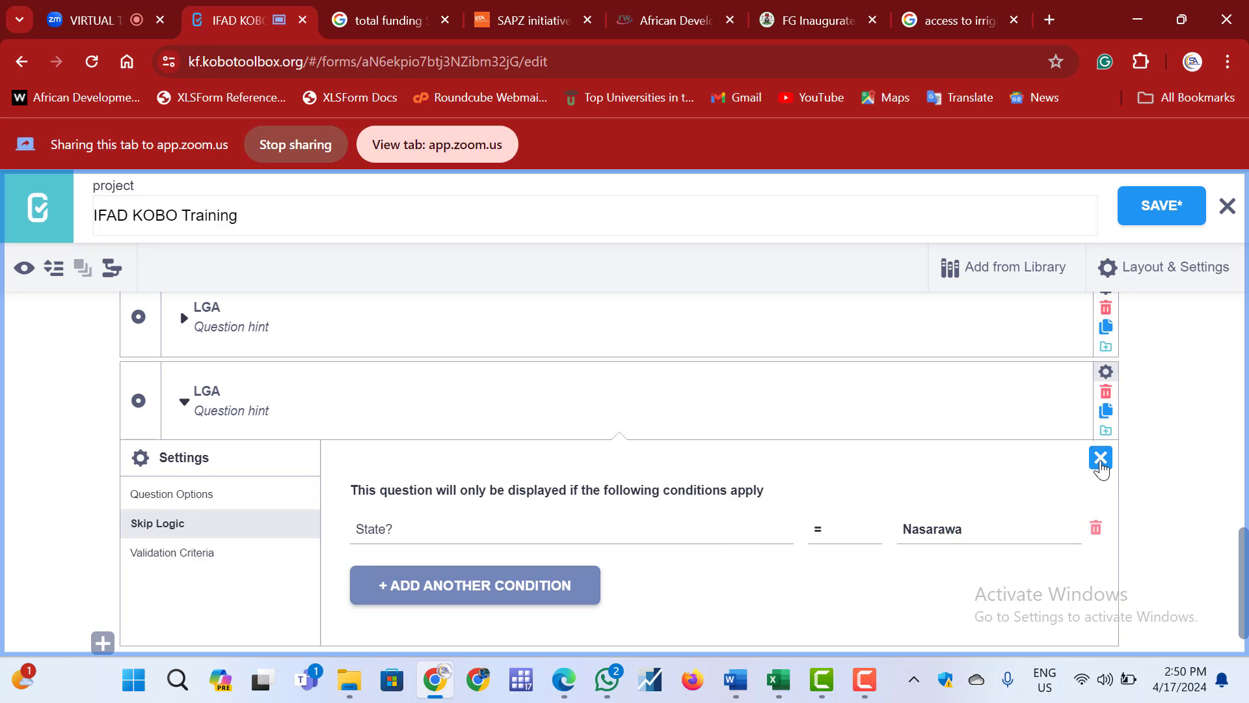
click(1100, 457)
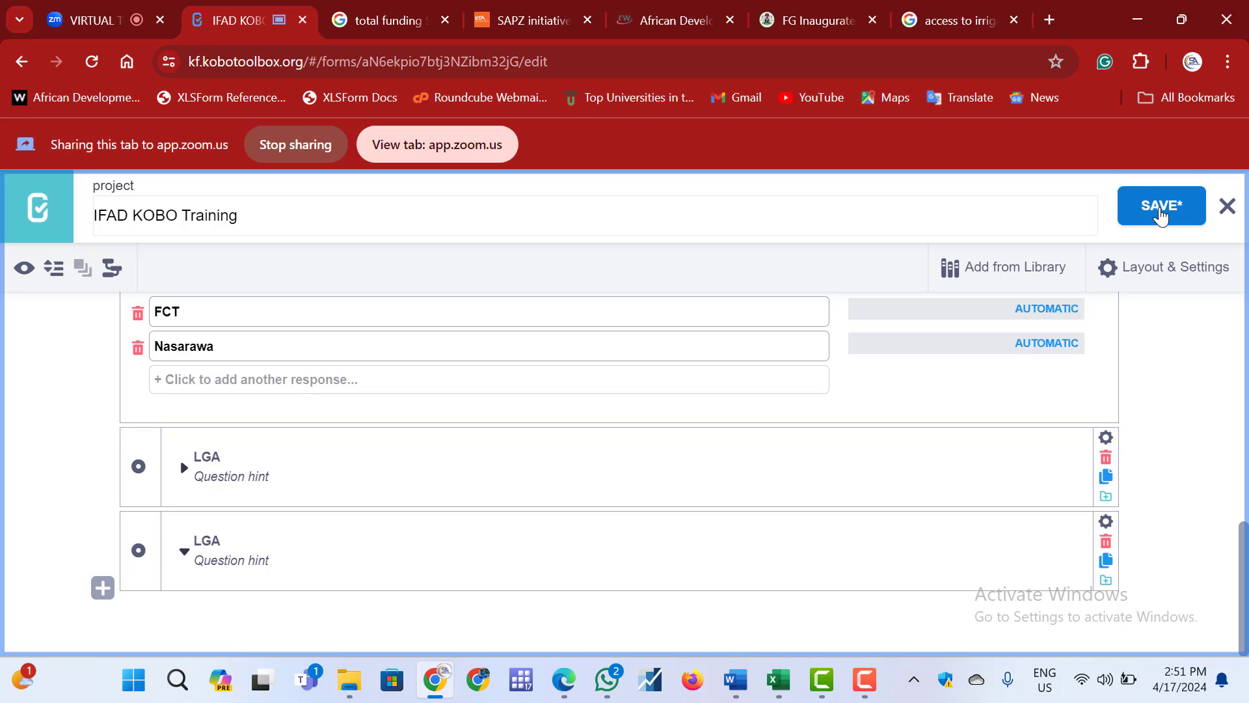
Save the form and collapse the response options of the "State?" question
click(1161, 215)
click(1161, 214)
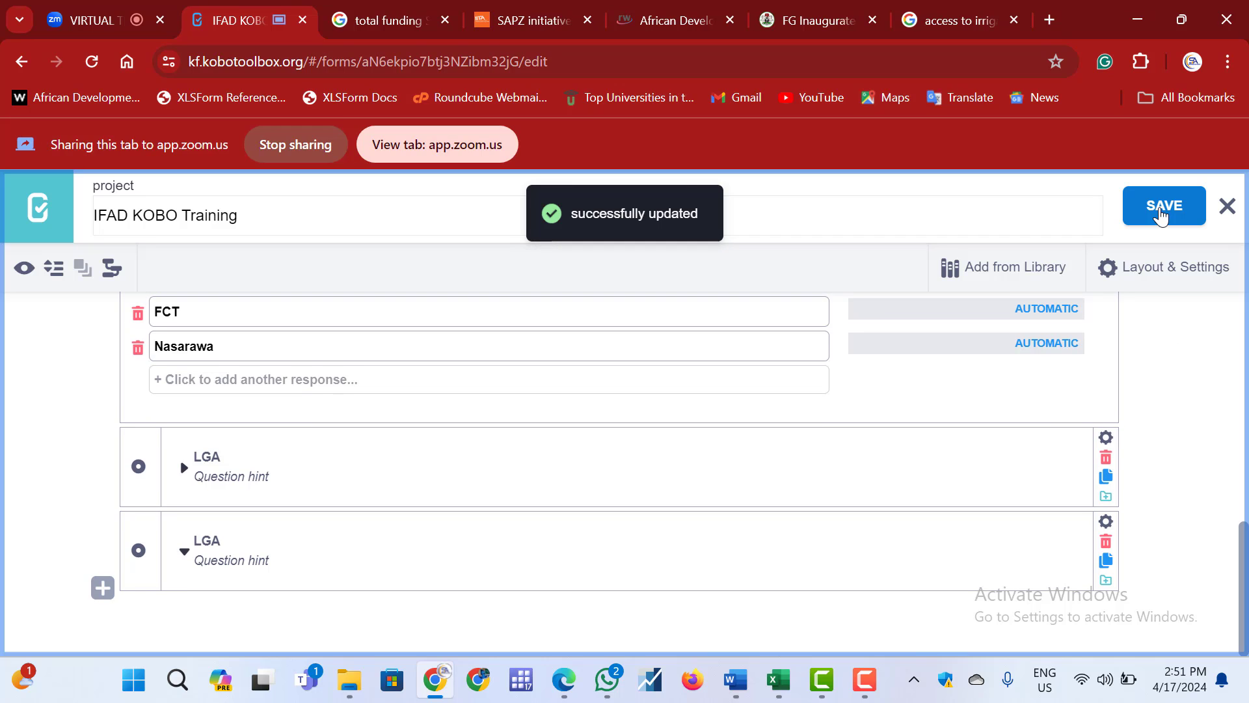
scroll(619, 472, up, 2)
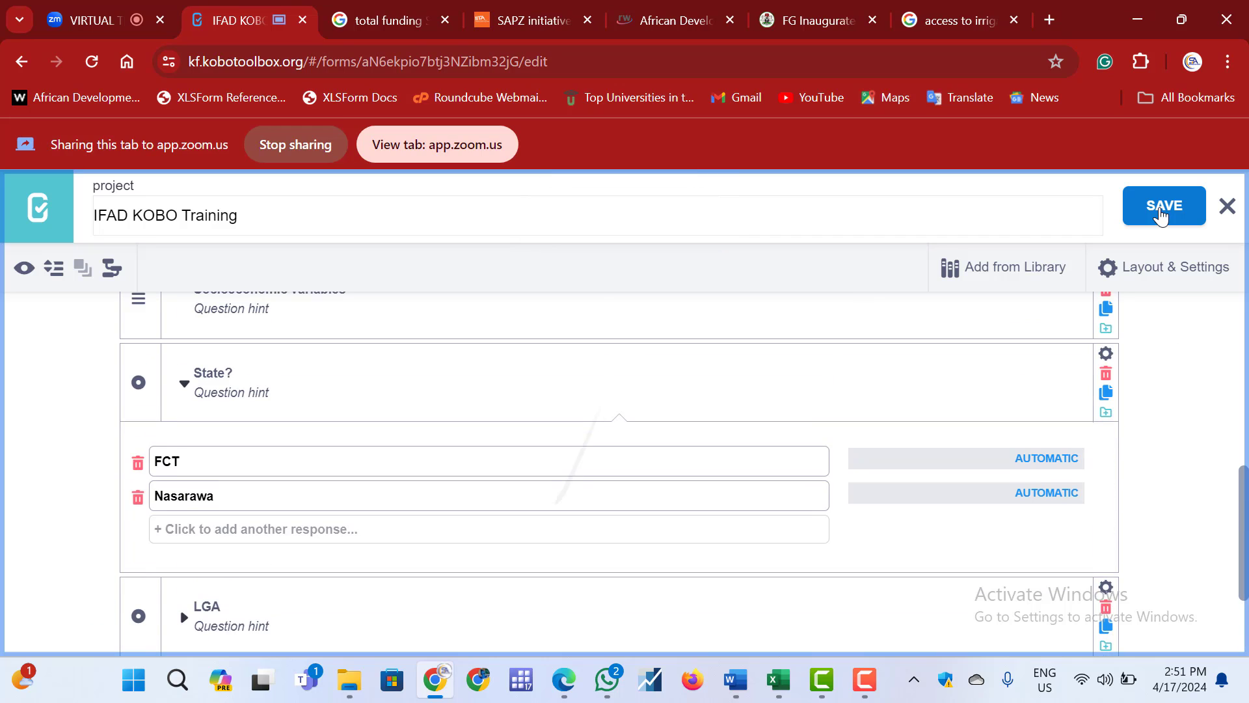
click(182, 393)
click(183, 391)
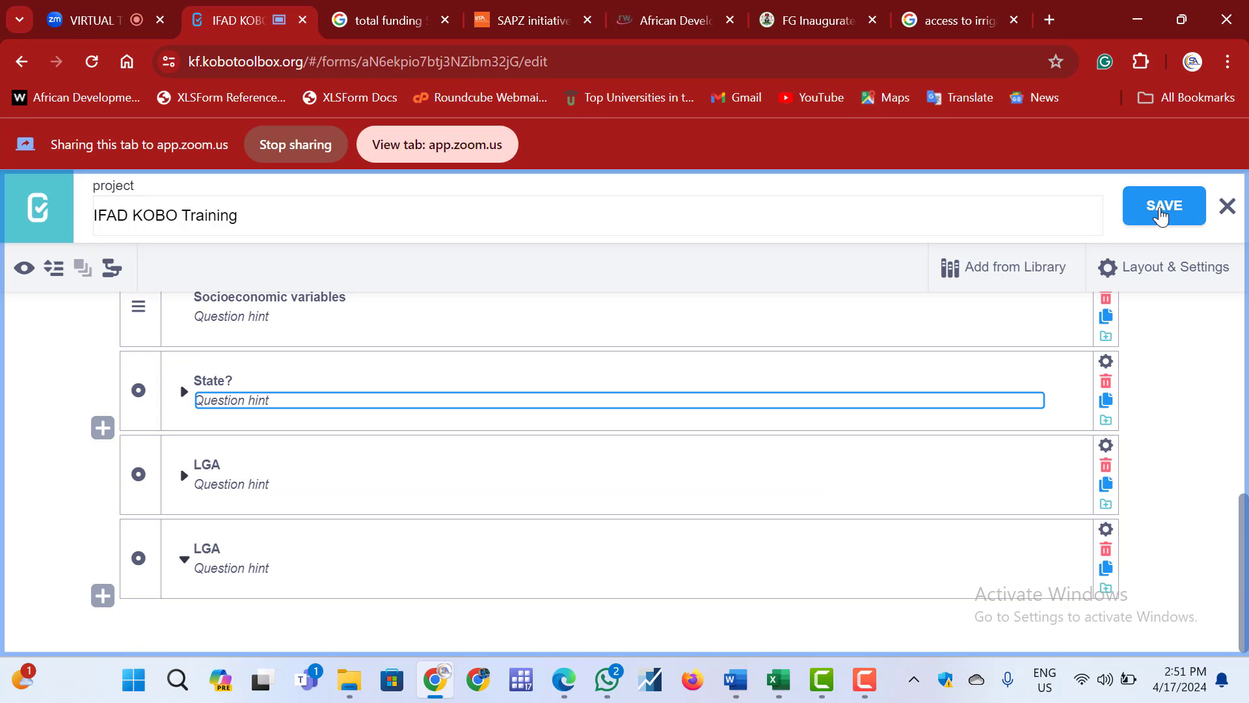
Add a Point question reading "Geocordinates" below the second "LGA" question
scroll(477, 488, up, 6)
scroll(619, 472, down, 6)
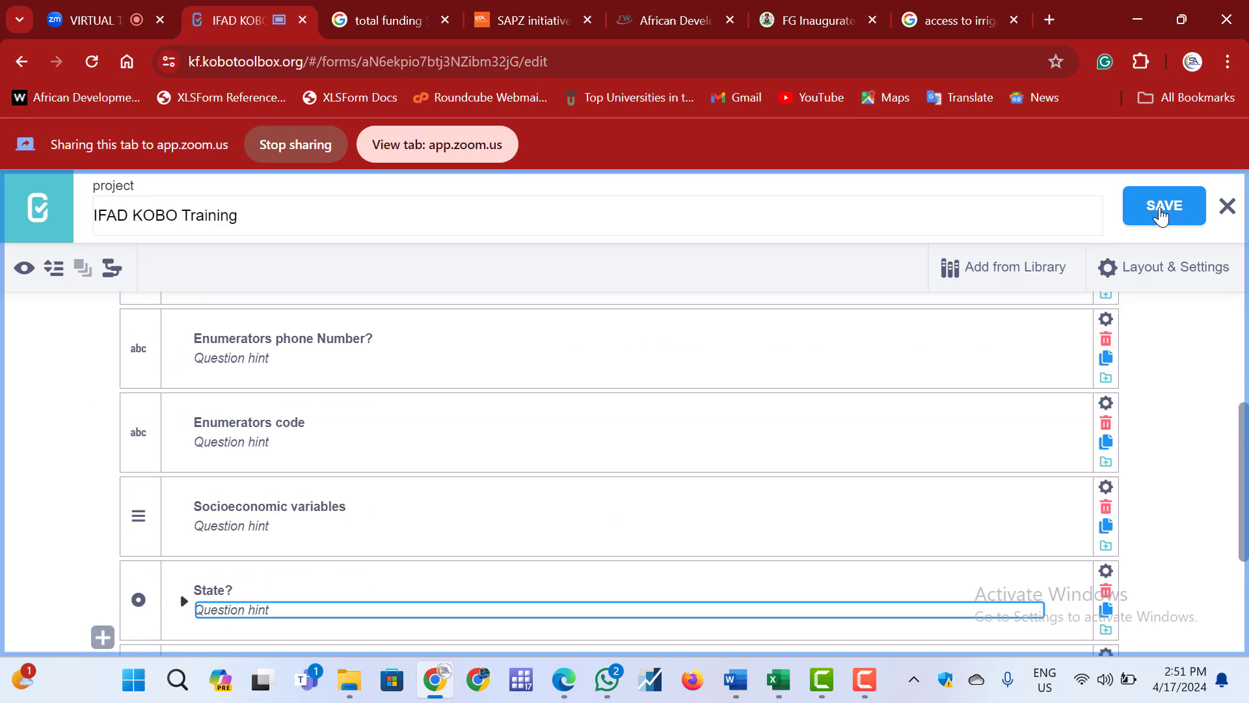
scroll(620, 472, up, 3)
scroll(620, 472, up, 2)
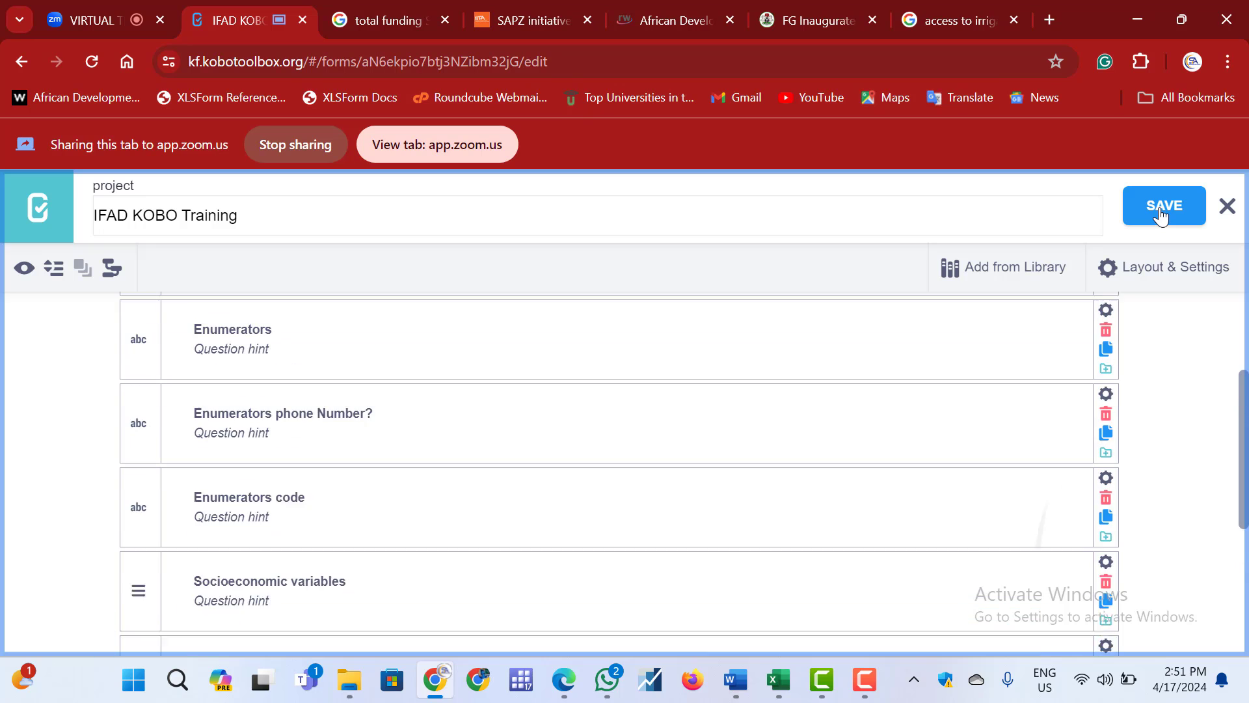
scroll(620, 472, down, 5)
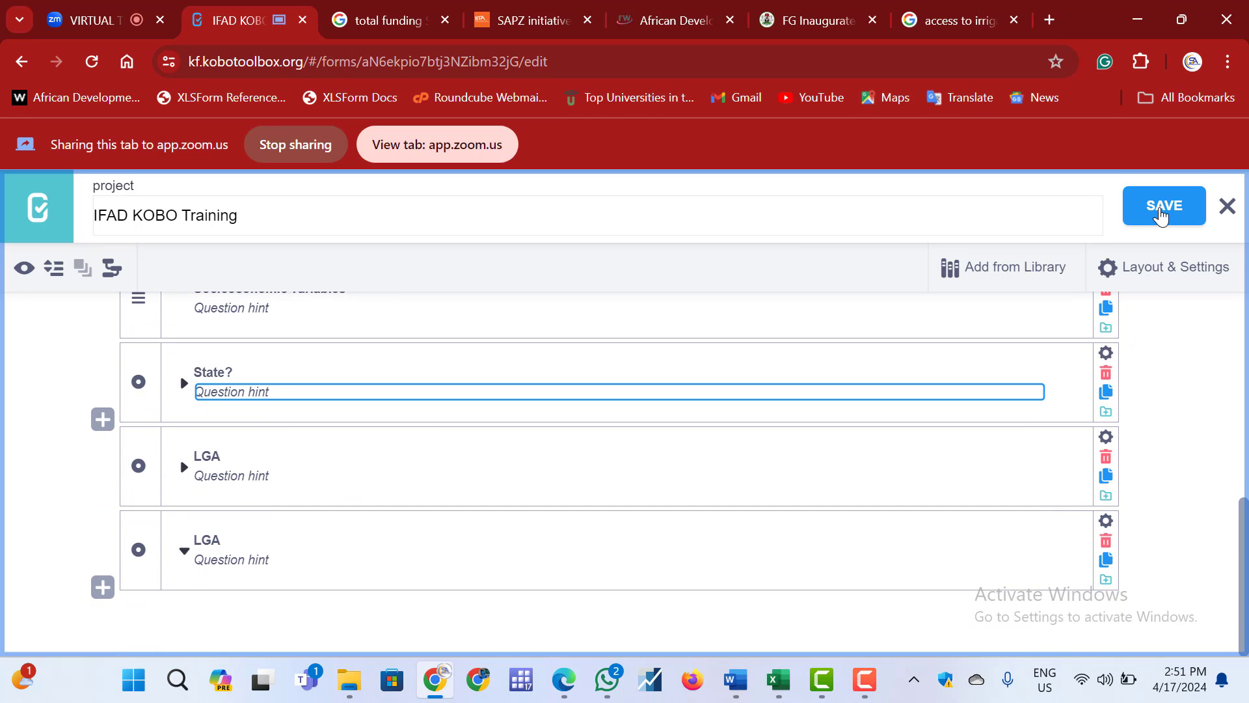
click(103, 587)
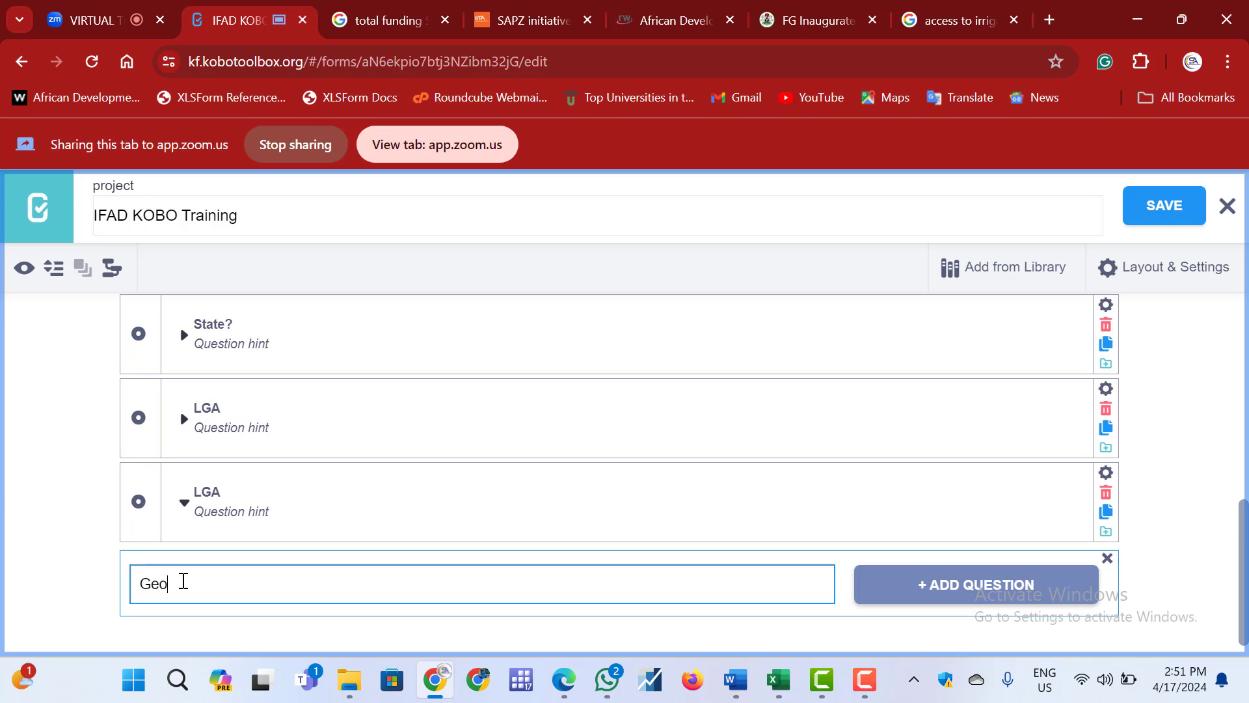
text(Geocoordinates)
click(908, 604)
scroll(530, 544, down, 3)
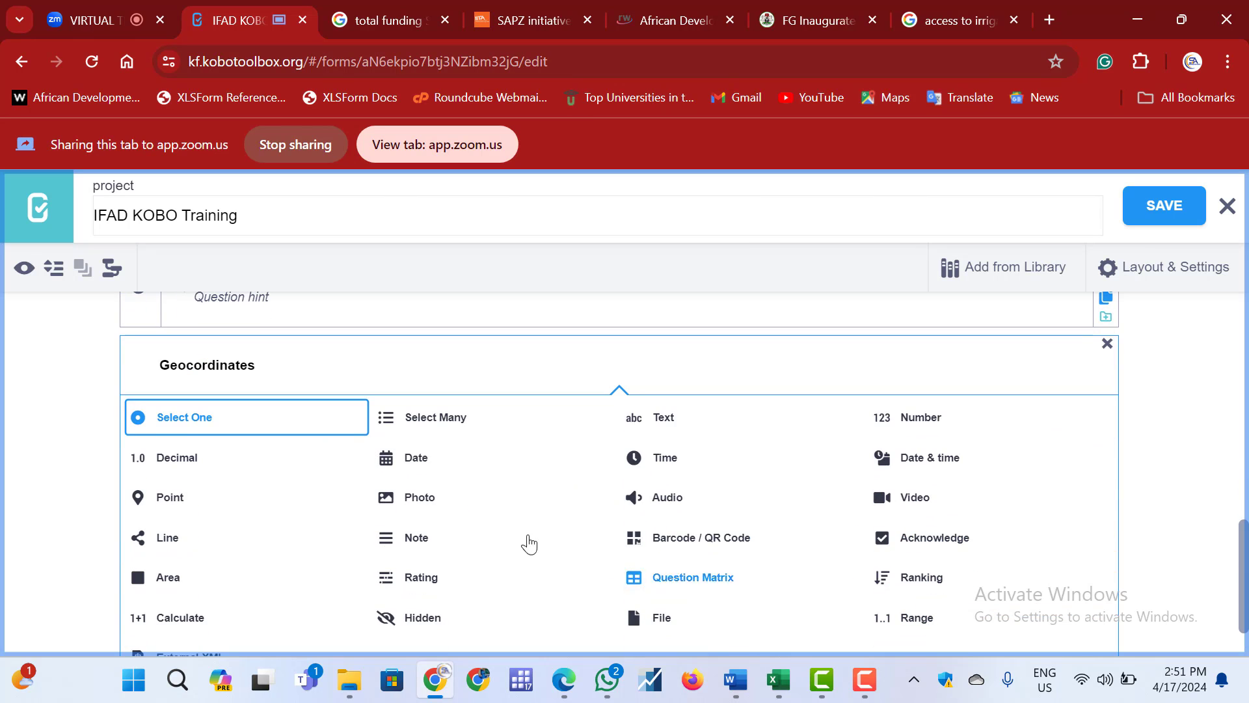
click(139, 498)
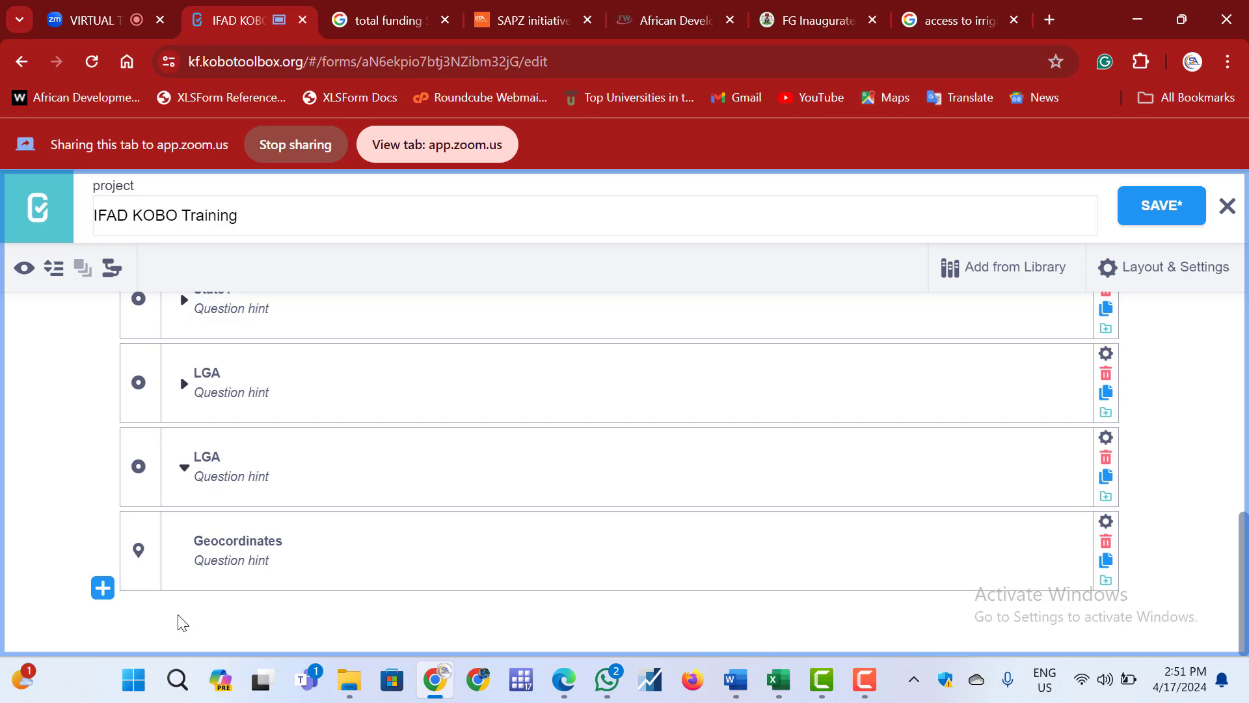
Add a Select Many question reading "What comodities do you sell?" below the "Geocordinates" question
click(103, 587)
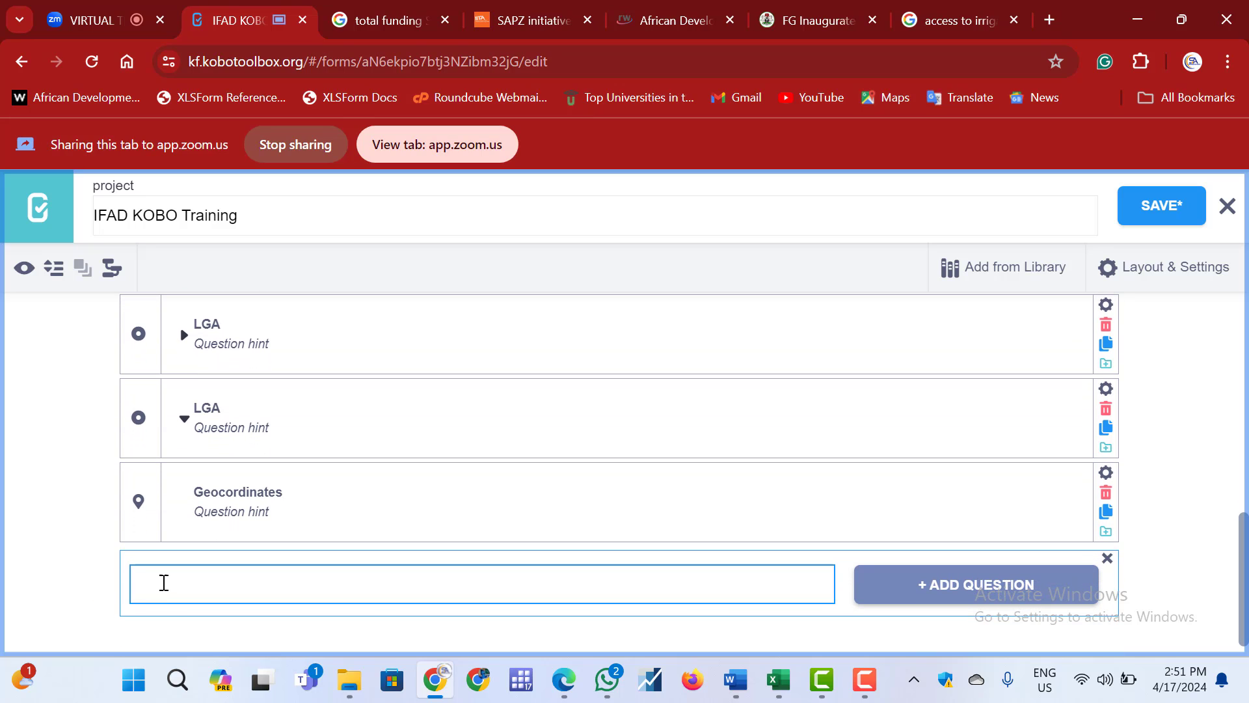
text(What comodities )
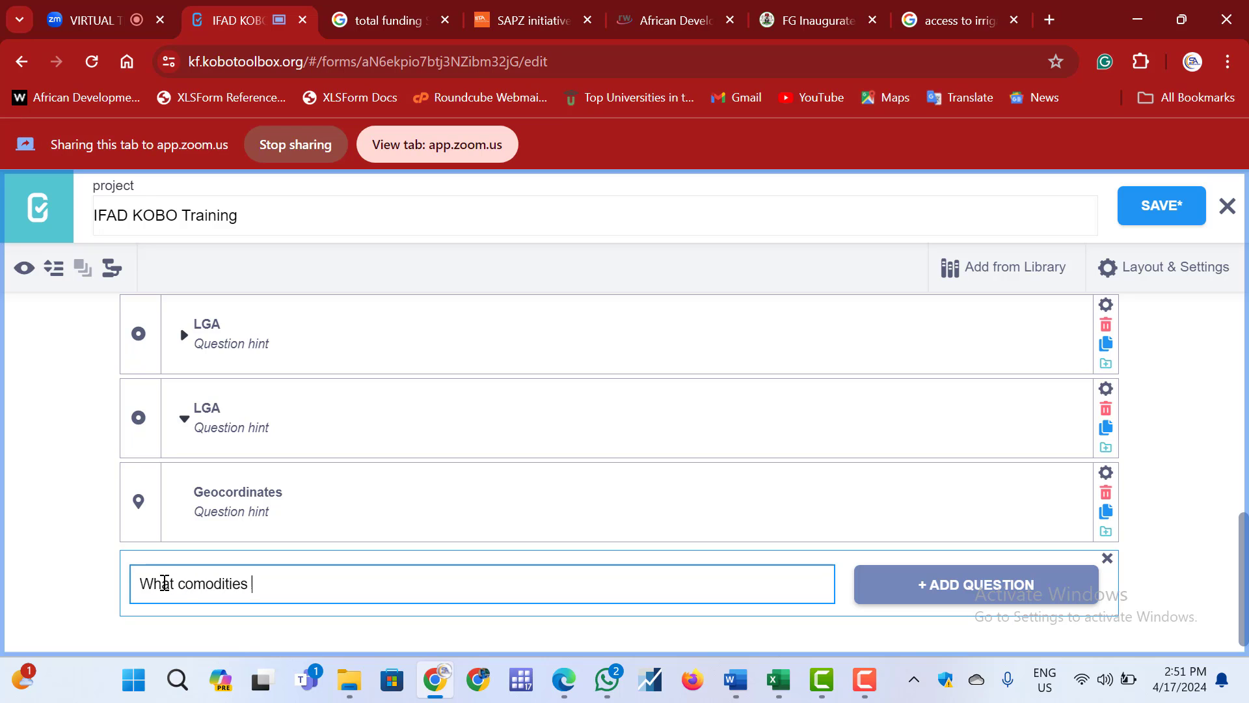
text(do you sell?)
click(940, 584)
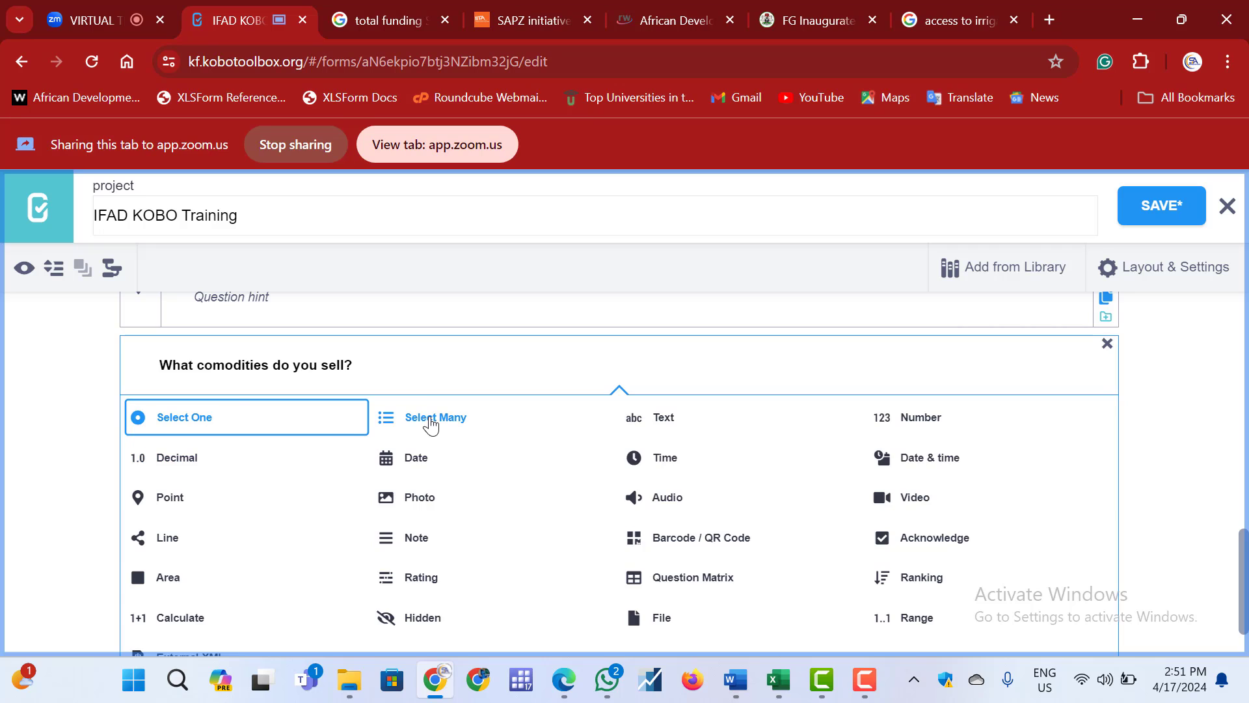
click(431, 424)
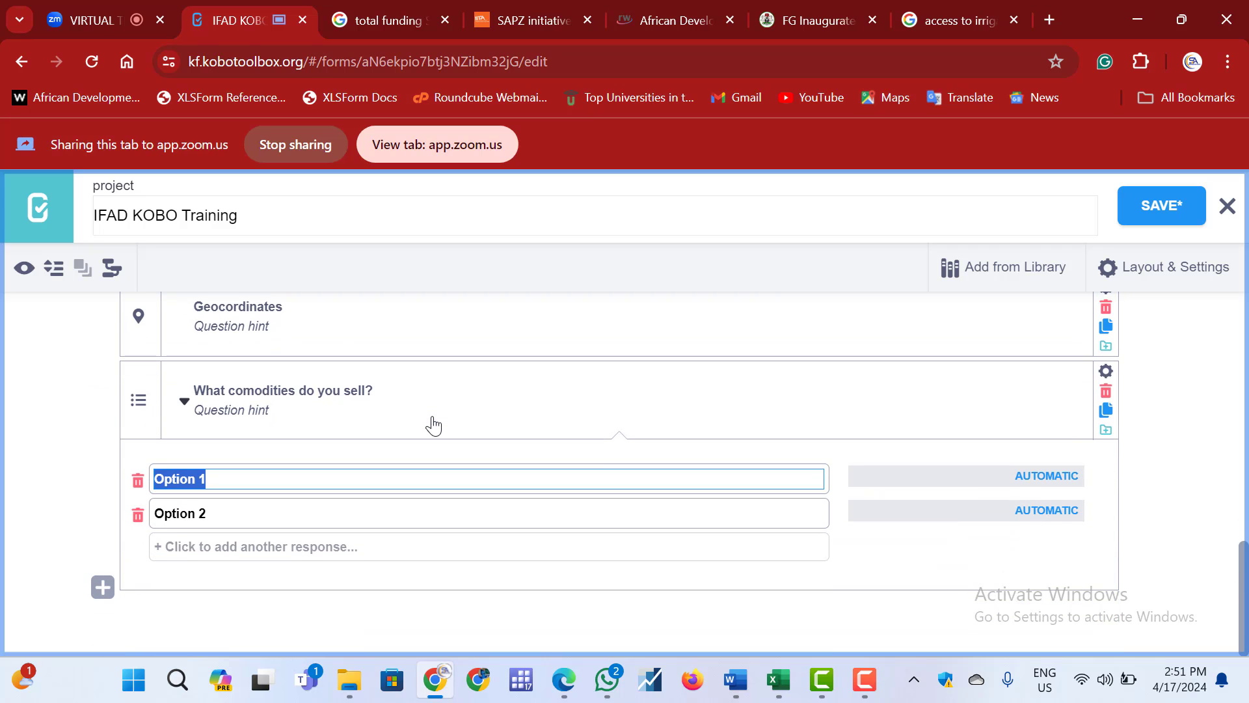
Set the response options of the "What comodities do you sell?" question to Rice, Tomato and Maize
text(Rice)
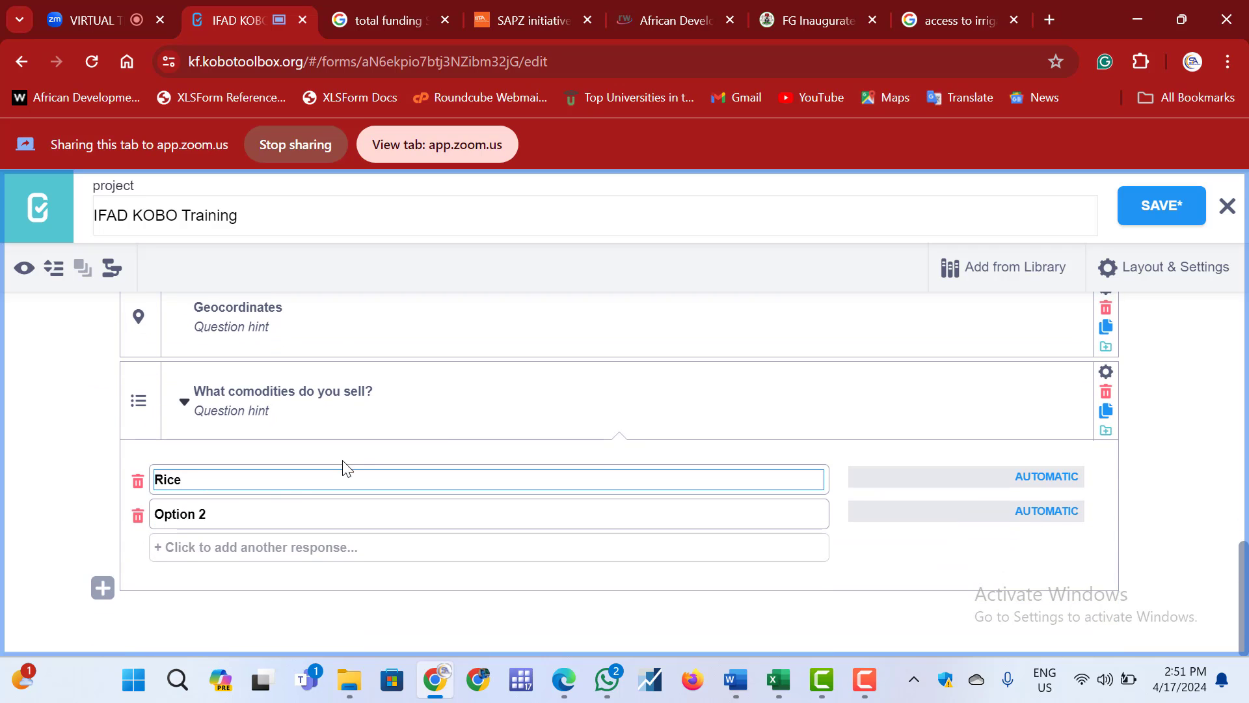
click(246, 518)
key(BackSpace)
key(BackSpace)
key(BackSpace)
key(BackSpace)
key(BackSpace)
key(BackSpace)
key(BackSpace)
key(BackSpace)
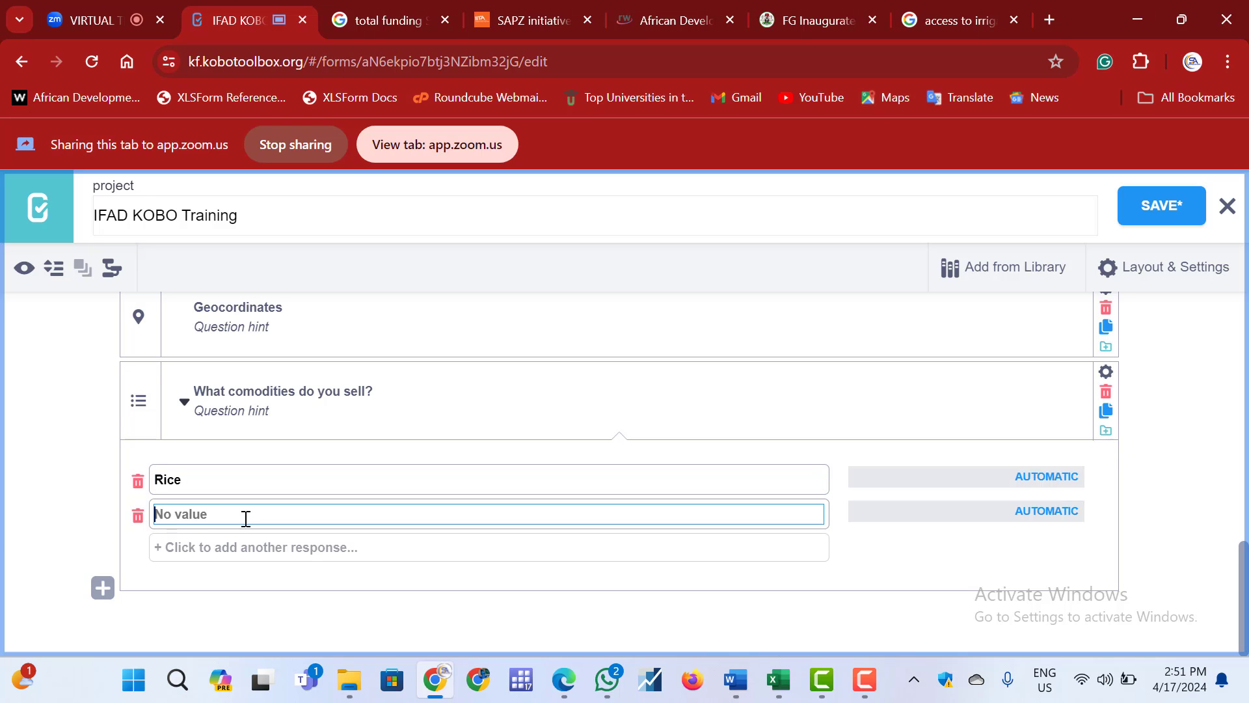
text(Tomato)
click(216, 548)
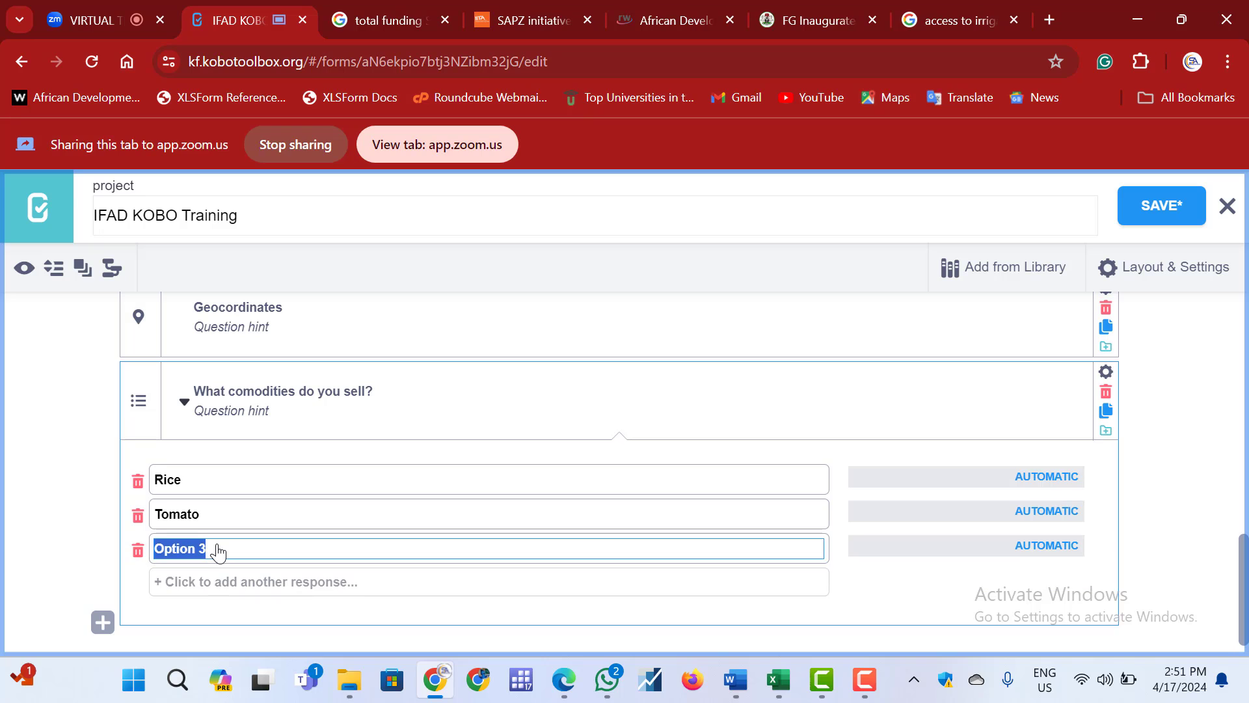
text(Maize)
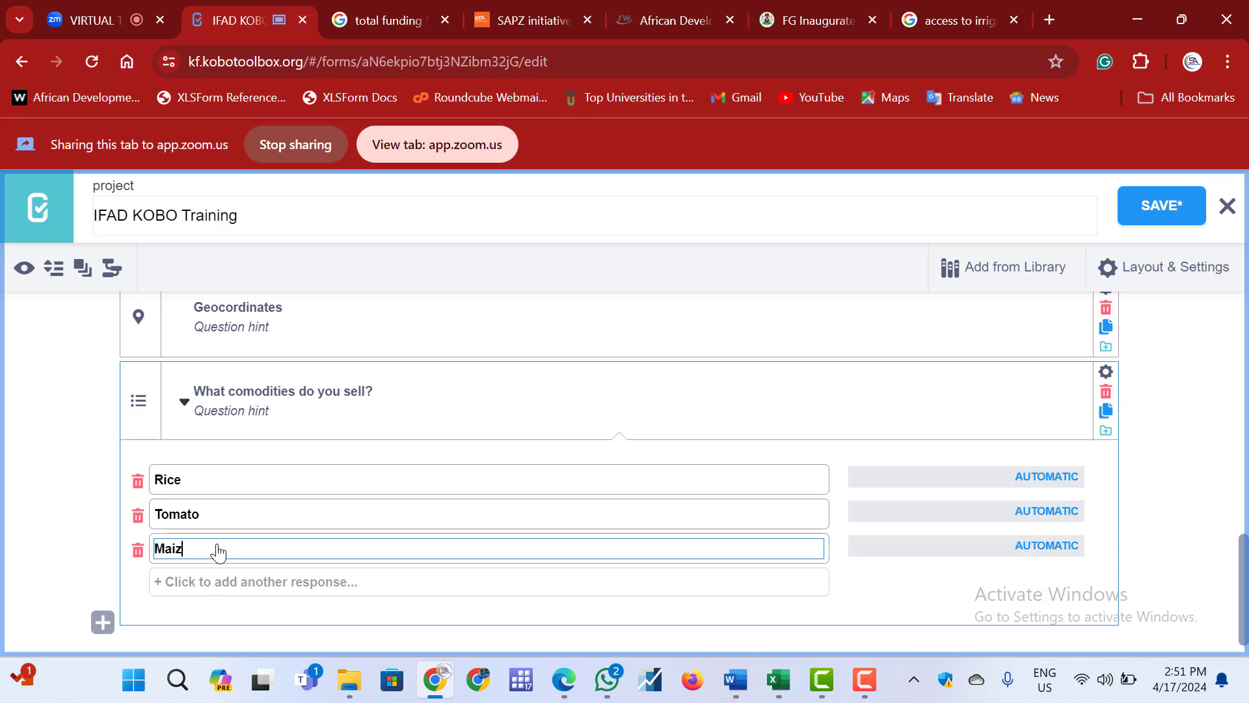
Add G.nut as the fourth response option of the "What comodities do you sell?" question and collapse its options
click(192, 580)
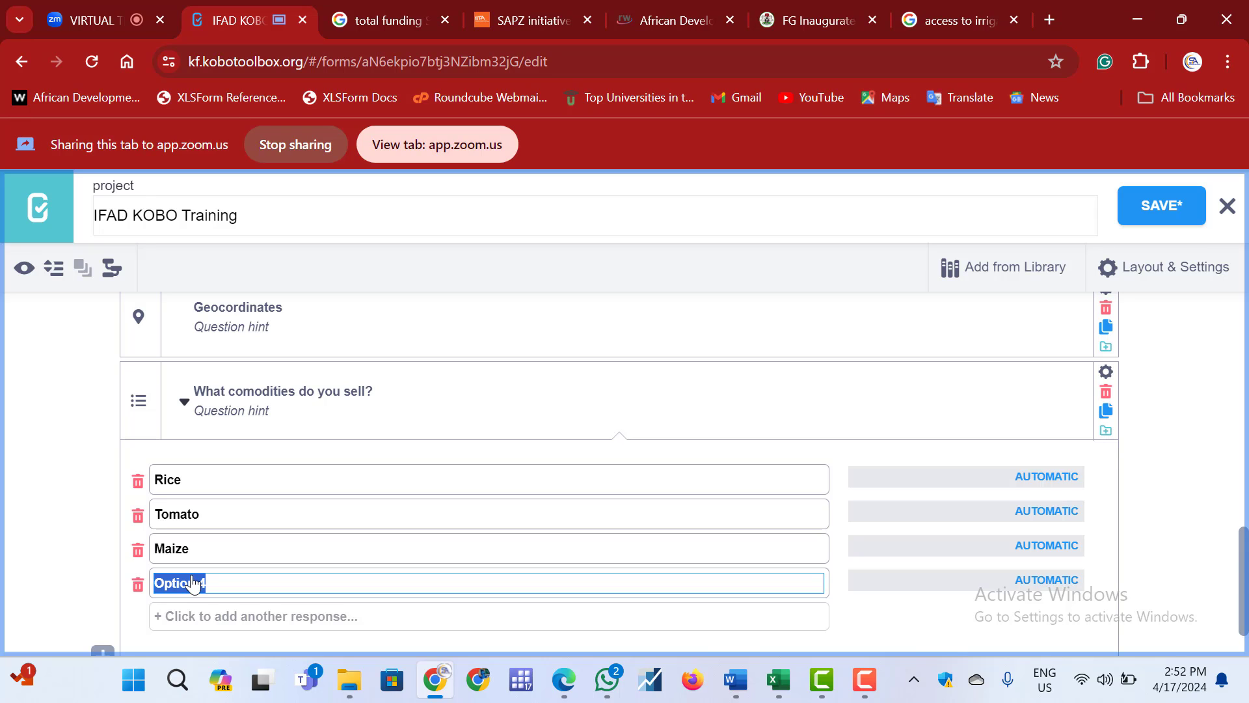
text(G.nut)
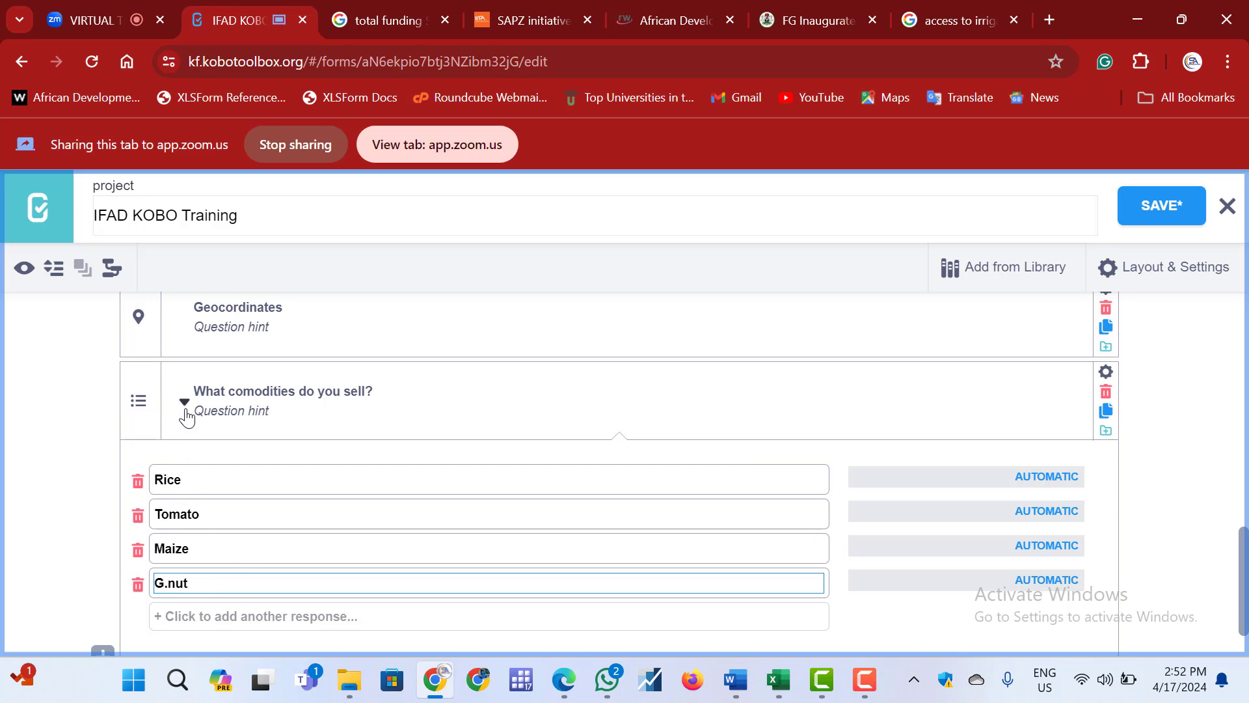
click(185, 407)
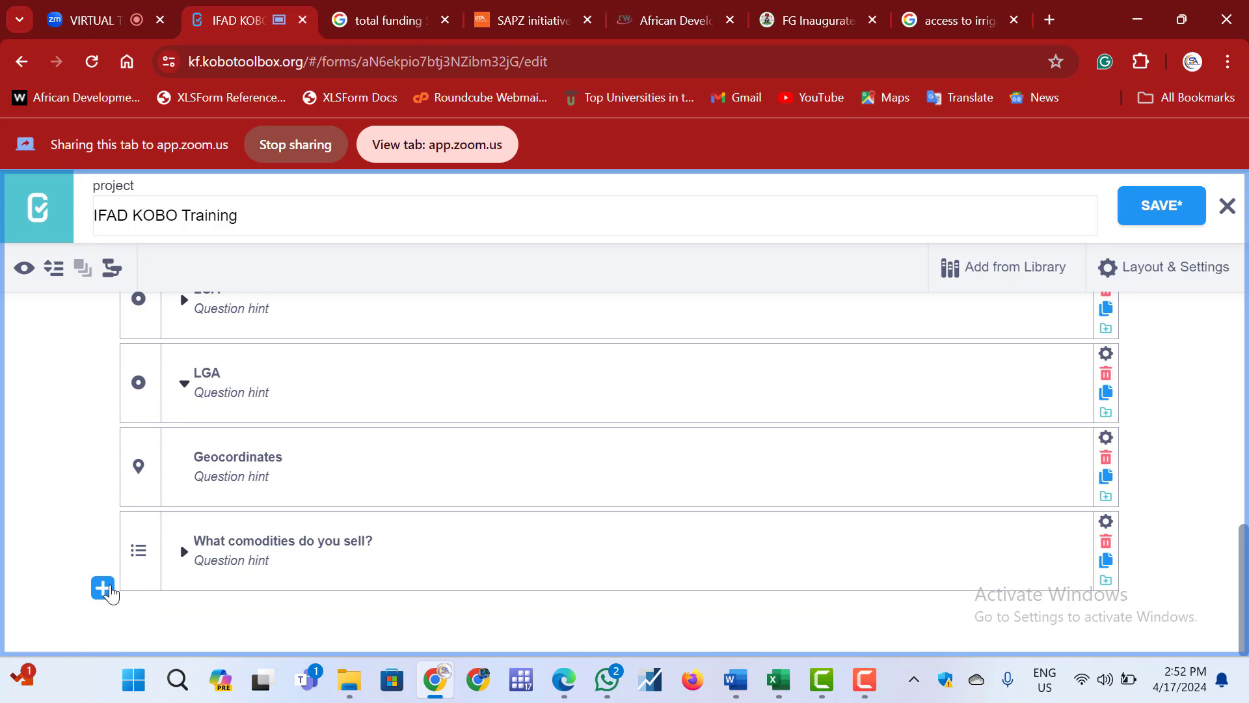
Add a Photo question reading "pls take a photo of the respondent" below the commodities question
click(102, 588)
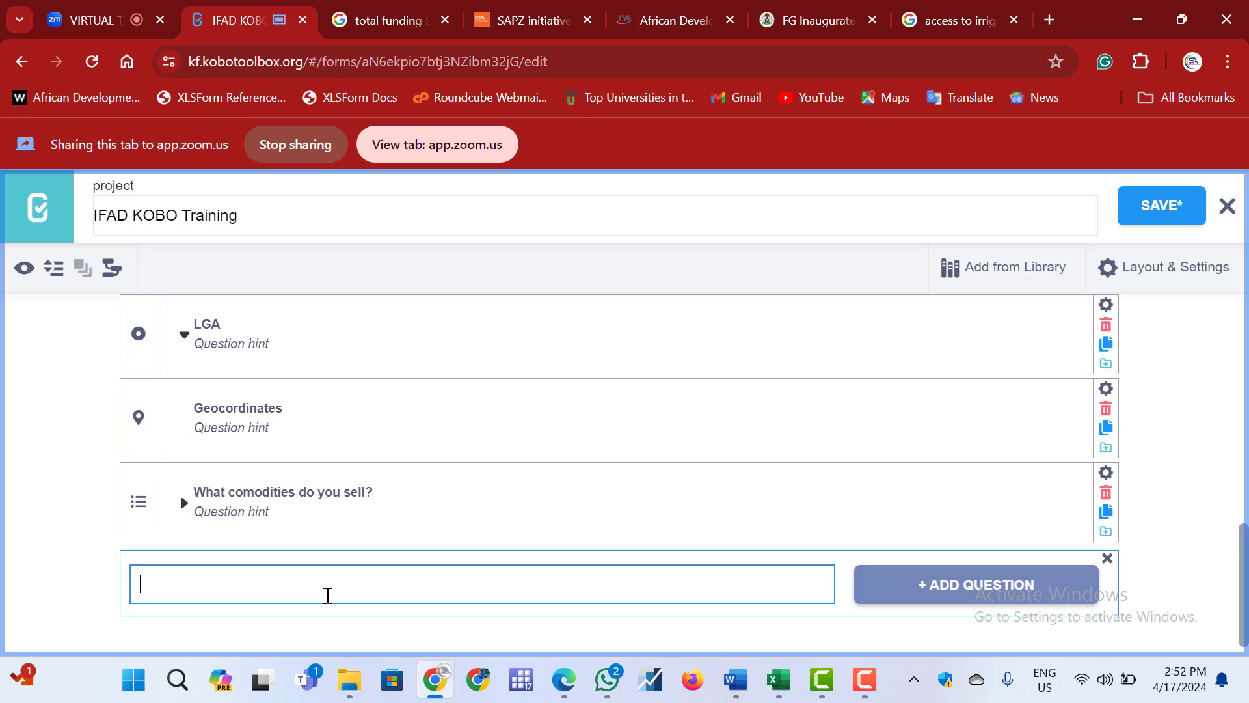
text(pls take a photo of the resp)
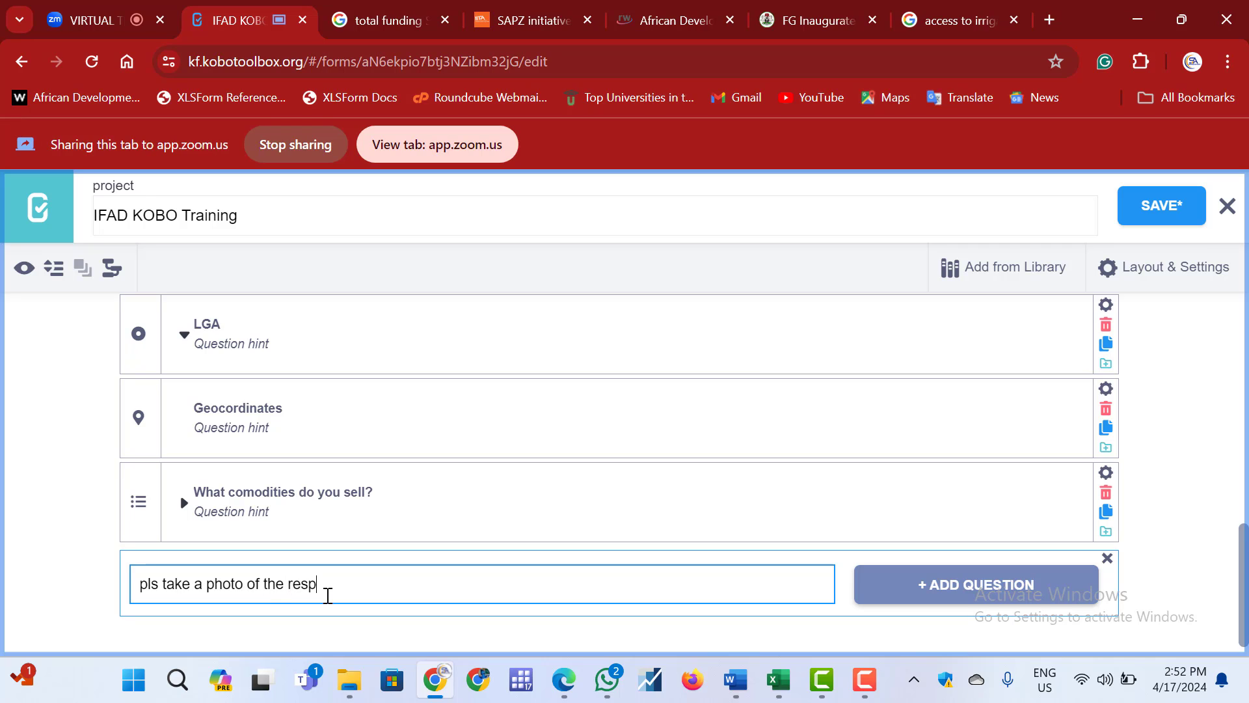
text(ondent)
click(878, 594)
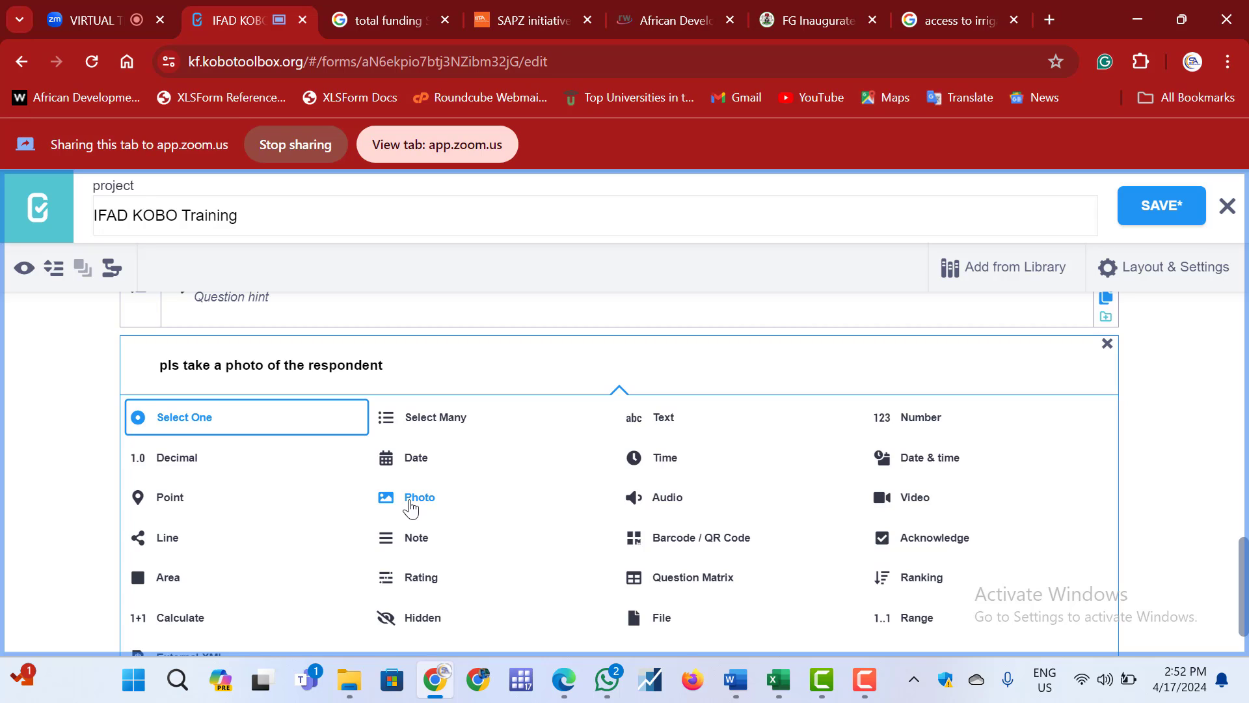
click(410, 506)
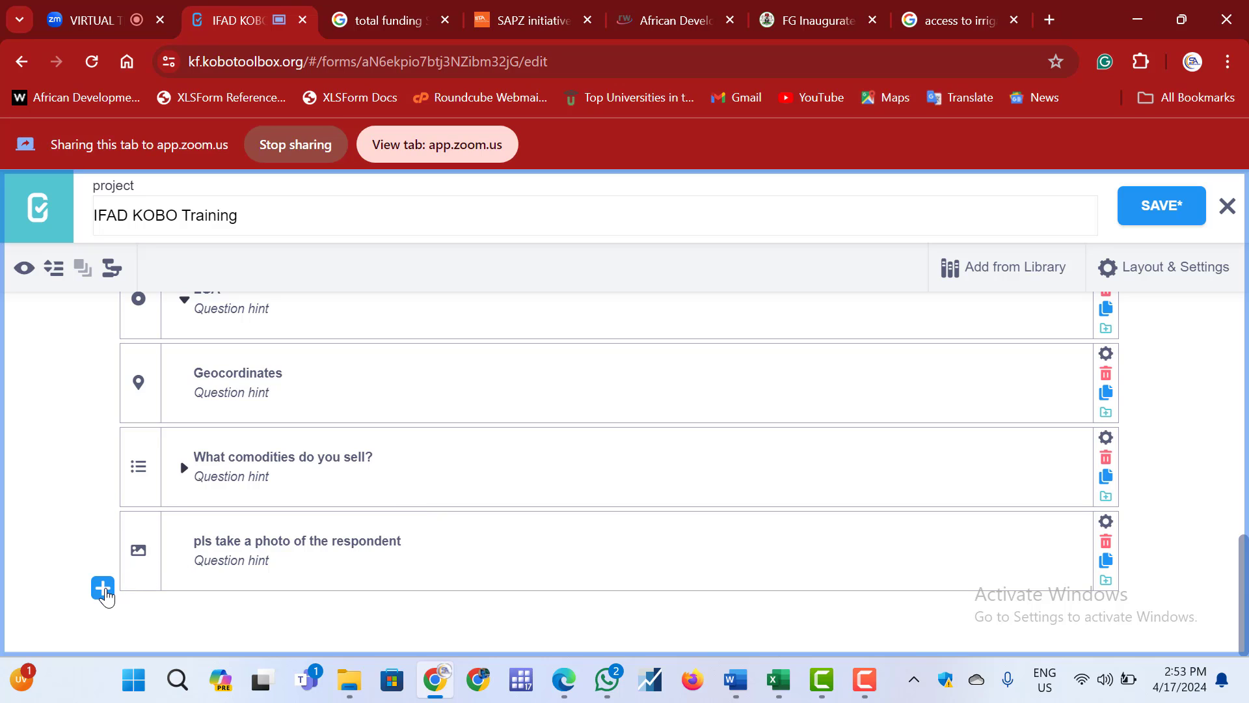
Add a Note reading "Thank you" below the photo question and save the form
click(103, 587)
text(Thank)
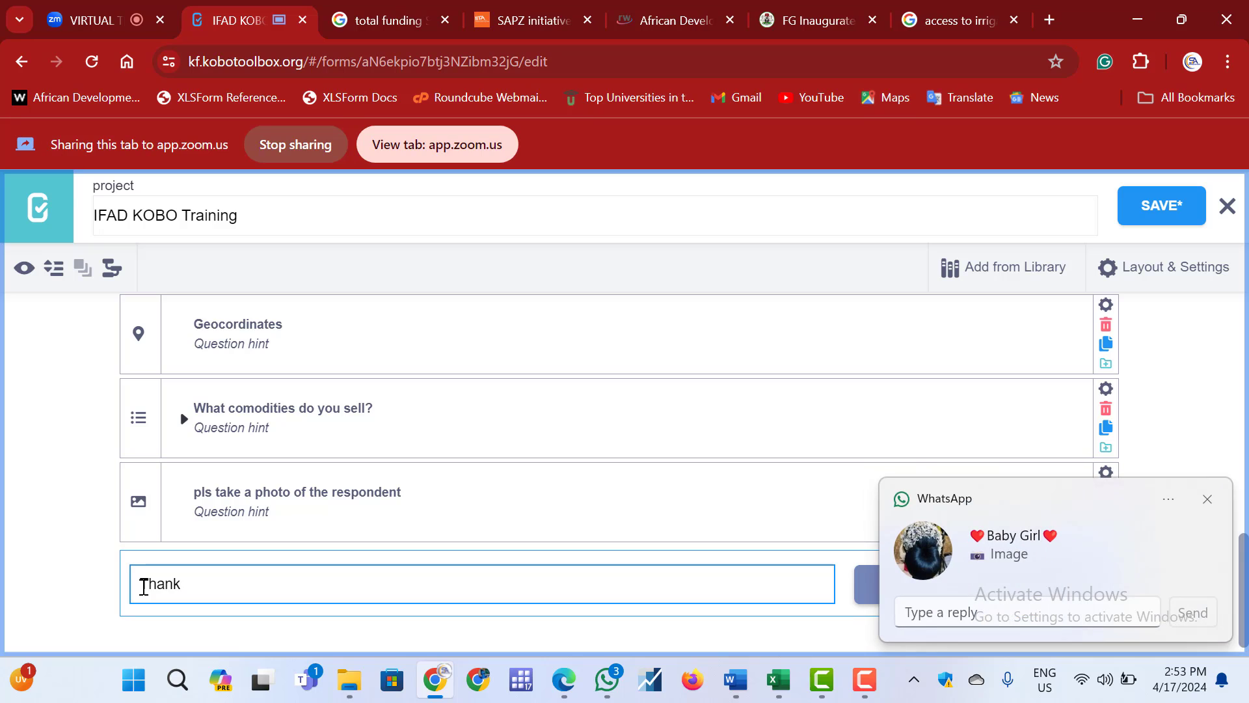
text( yu)
key(BackSpace)
text(ou)
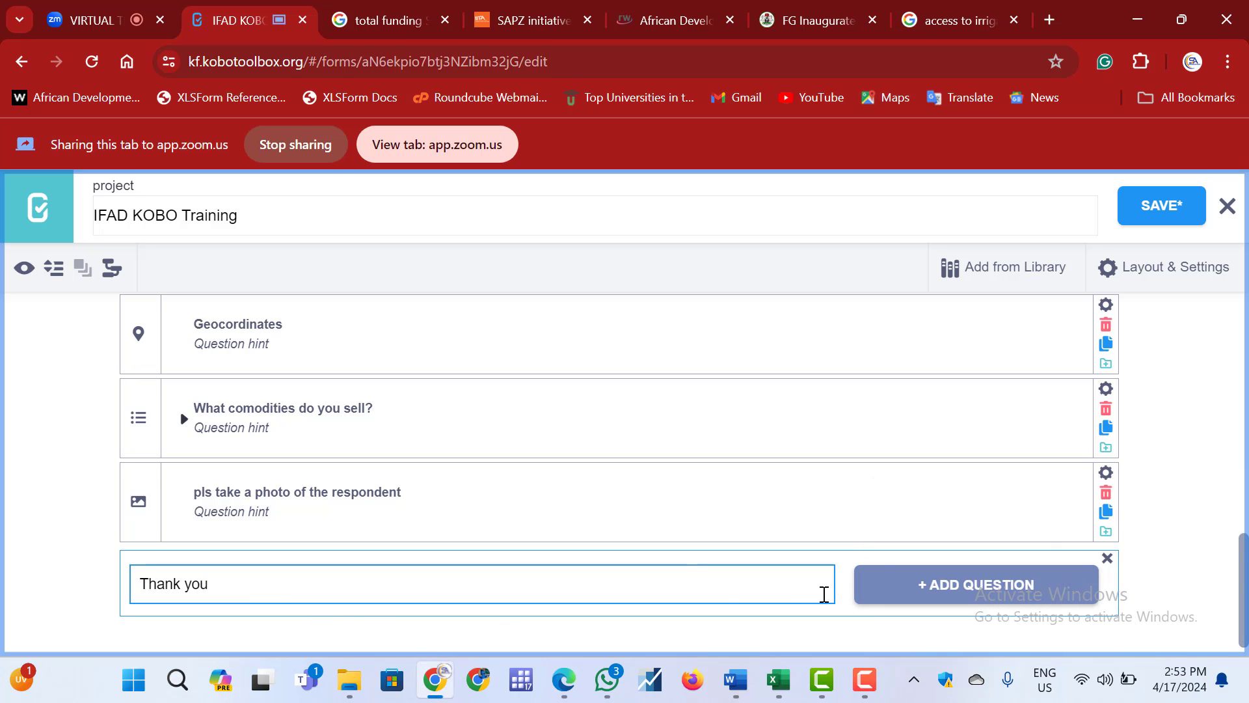
click(866, 596)
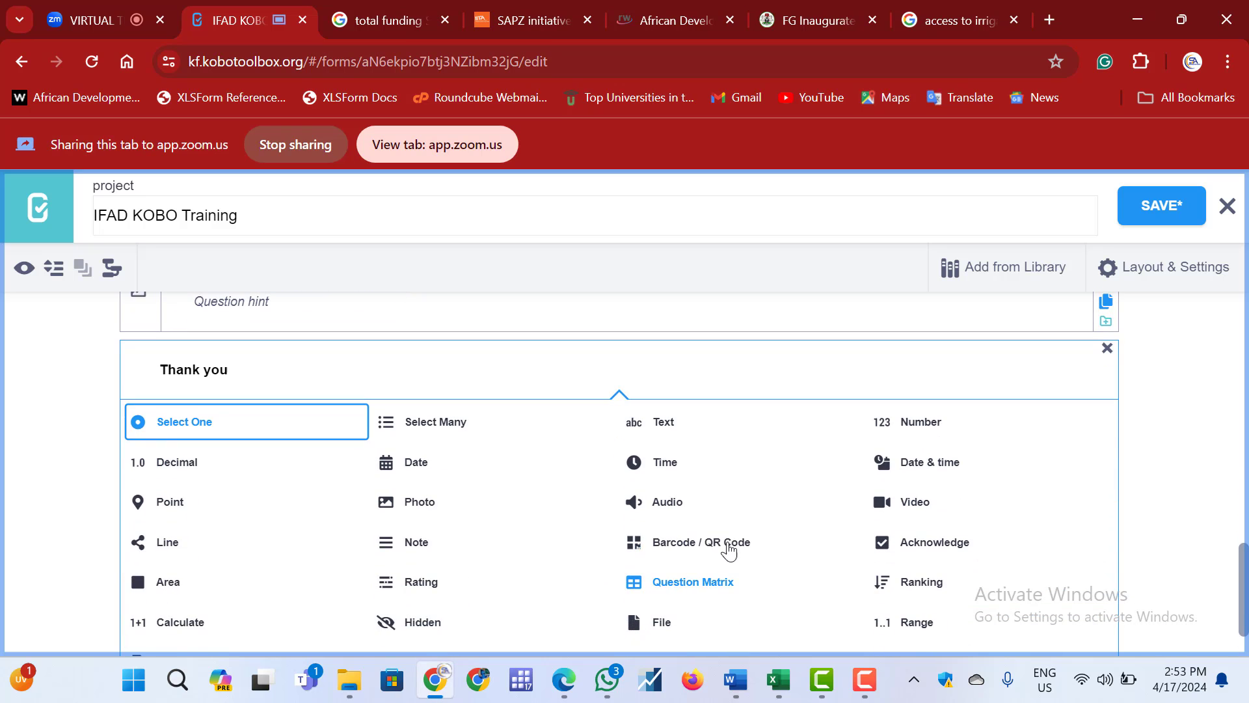
click(412, 542)
scroll(412, 545, up, 12)
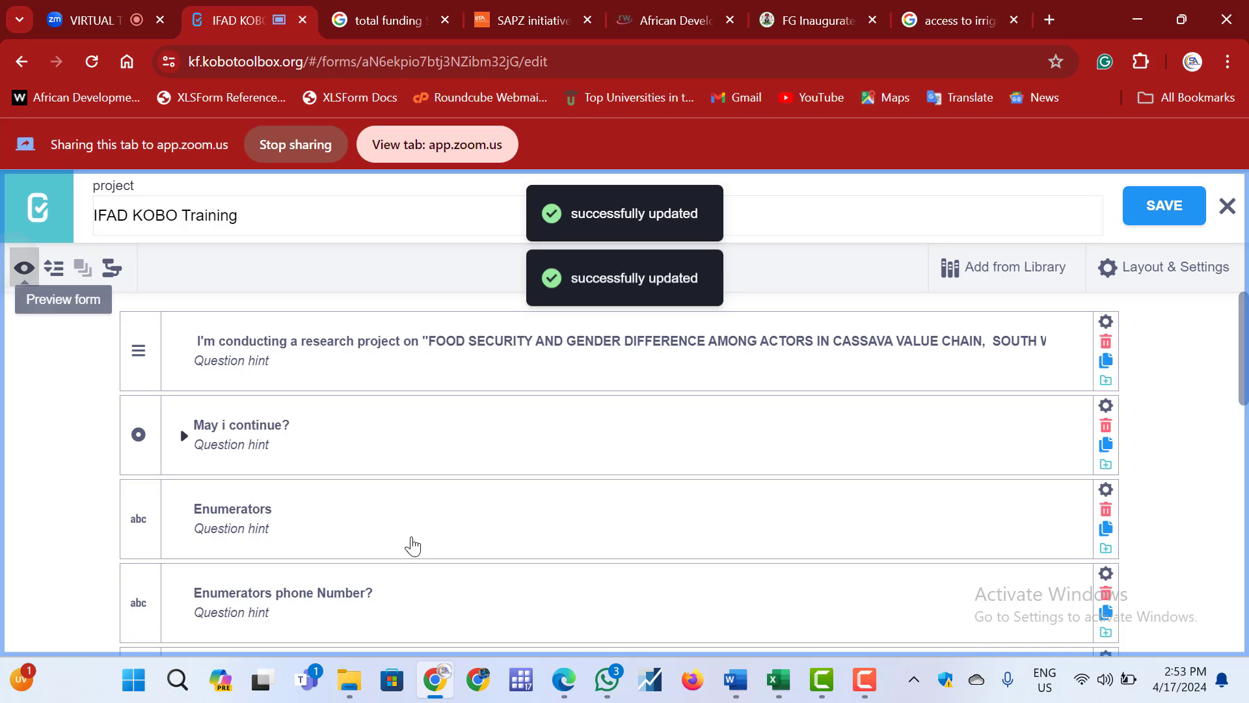
Preview the form and look through it from the introduction to the closing note
click(24, 267)
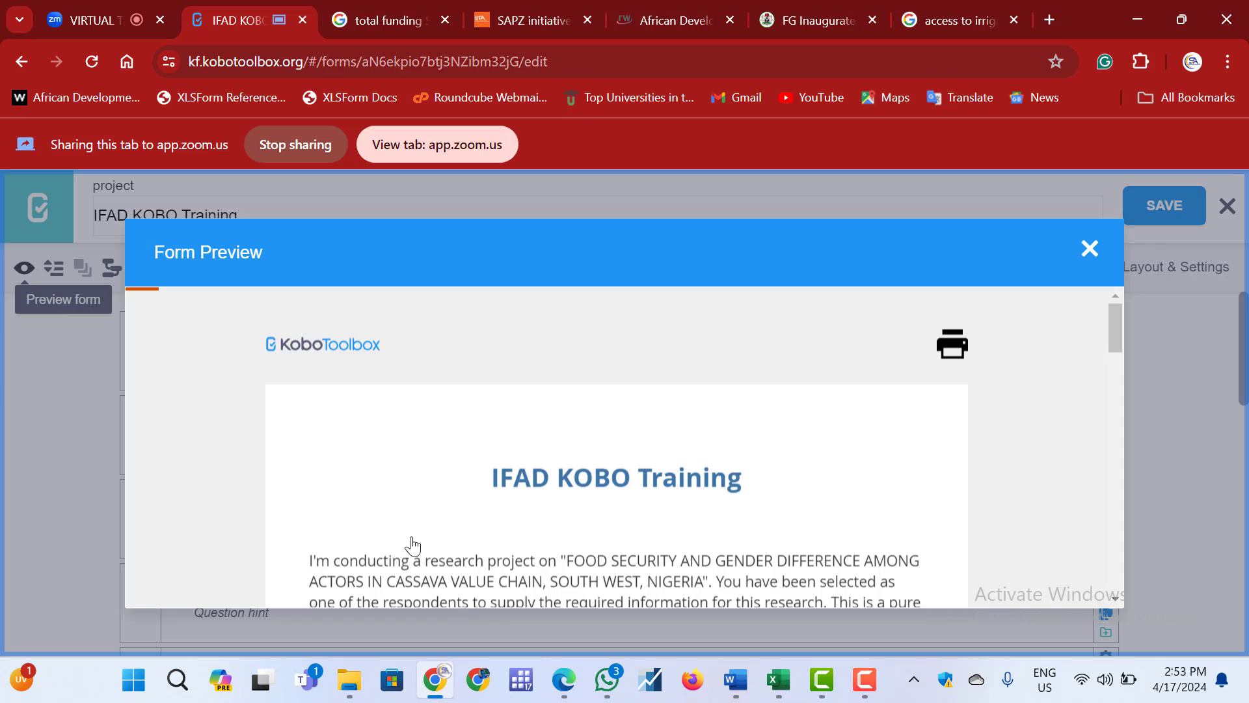
scroll(412, 545, down, 15)
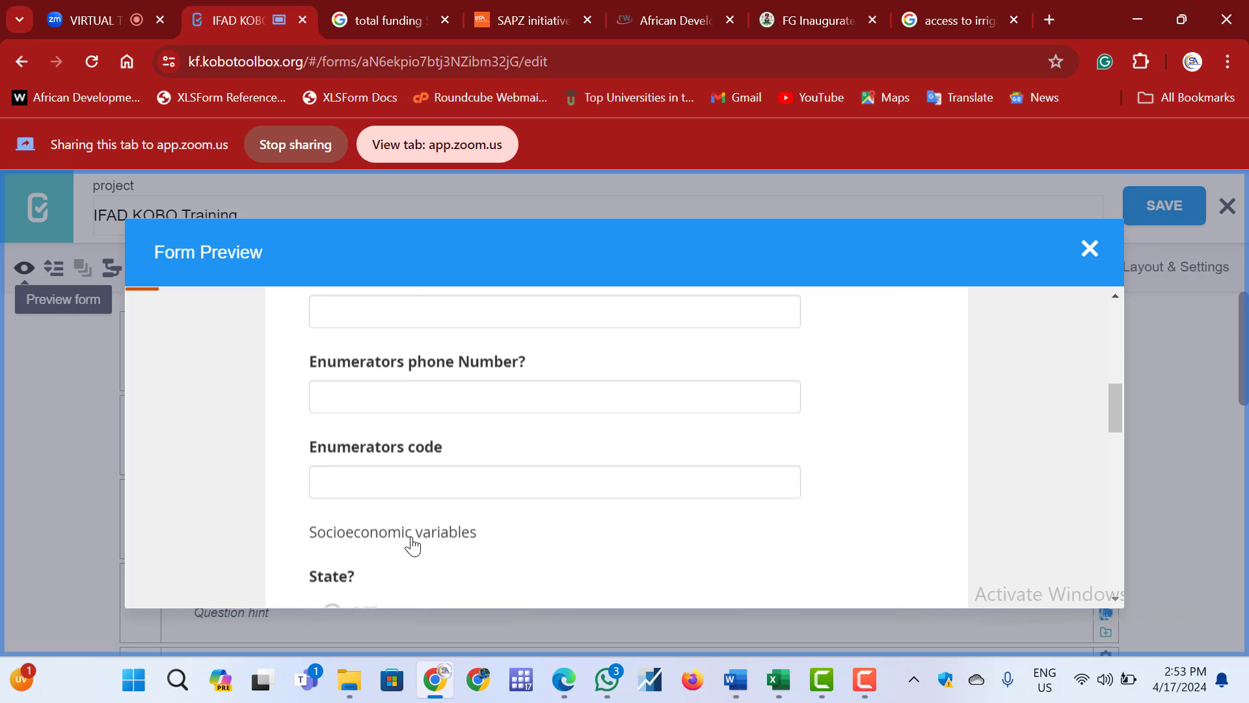
scroll(412, 545, down, 15)
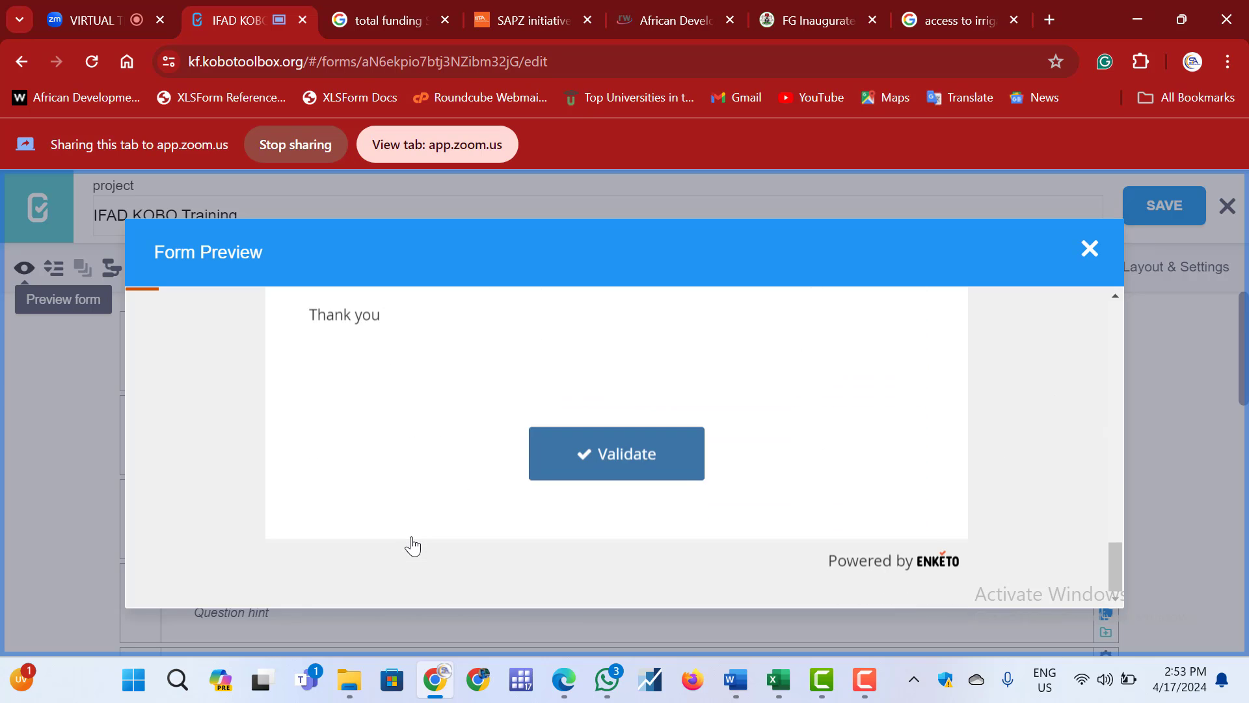
scroll(412, 545, up, 20)
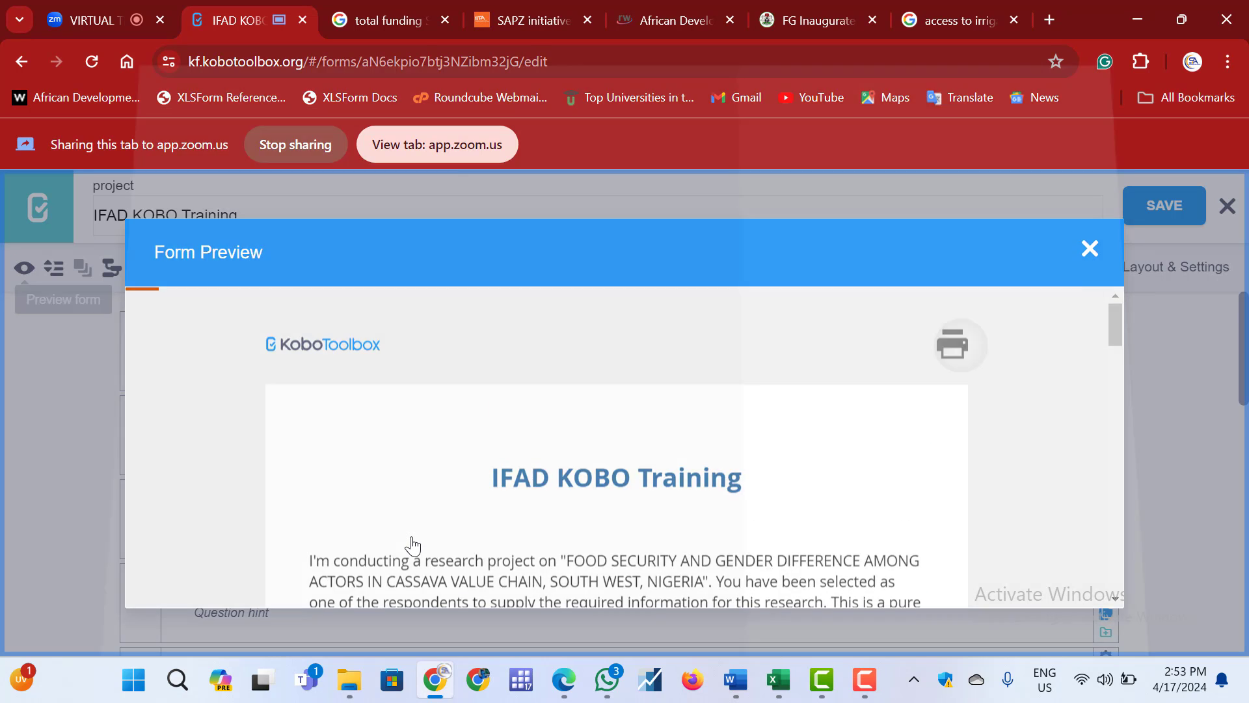
Print the form preview to a PDF named "IFAD KOBO Training _ KoboToolbox" in the Downloads folder
key(ctrl+p)
key(Return)
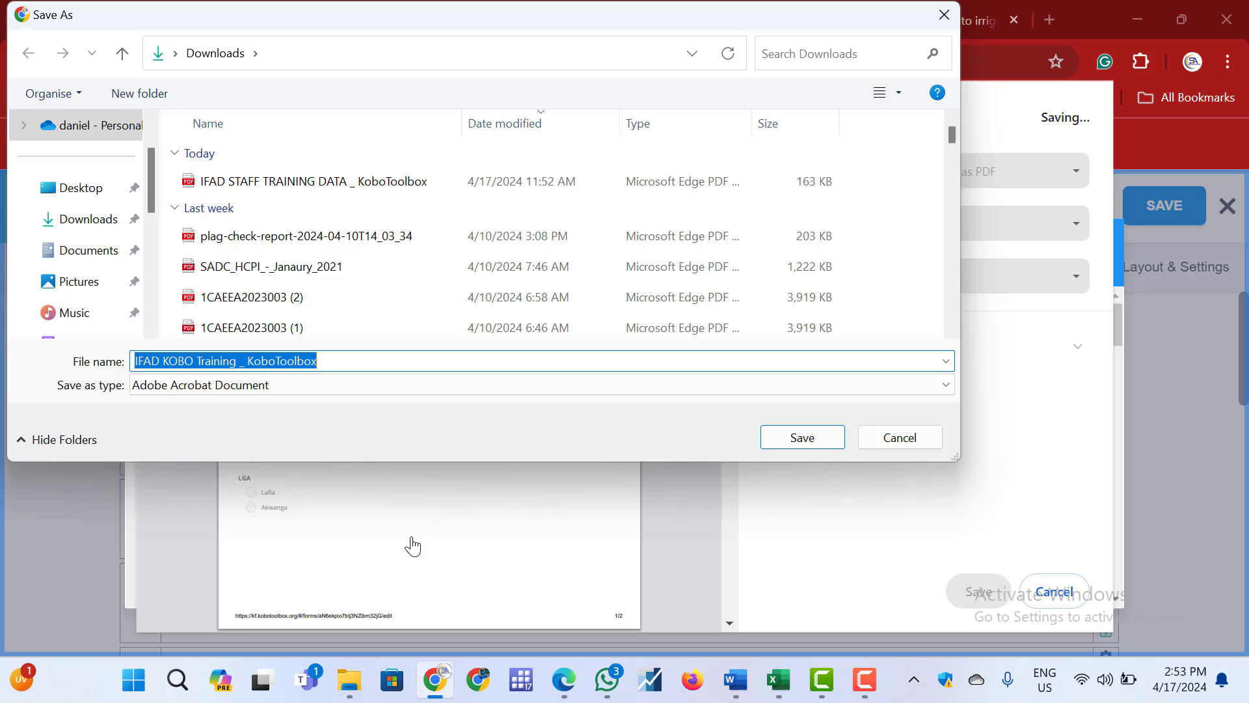
key(Return)
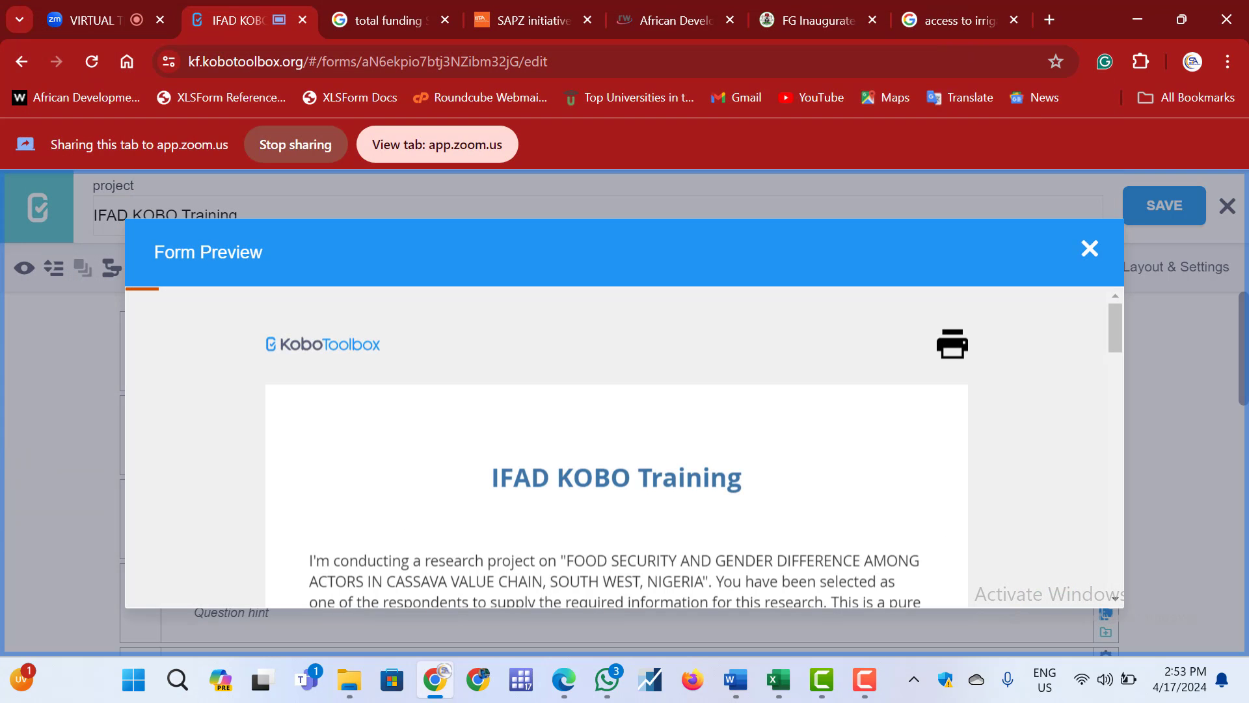
Close the form preview and the form editor, and deploy the IFAD KOBO Training form
key(Escape)
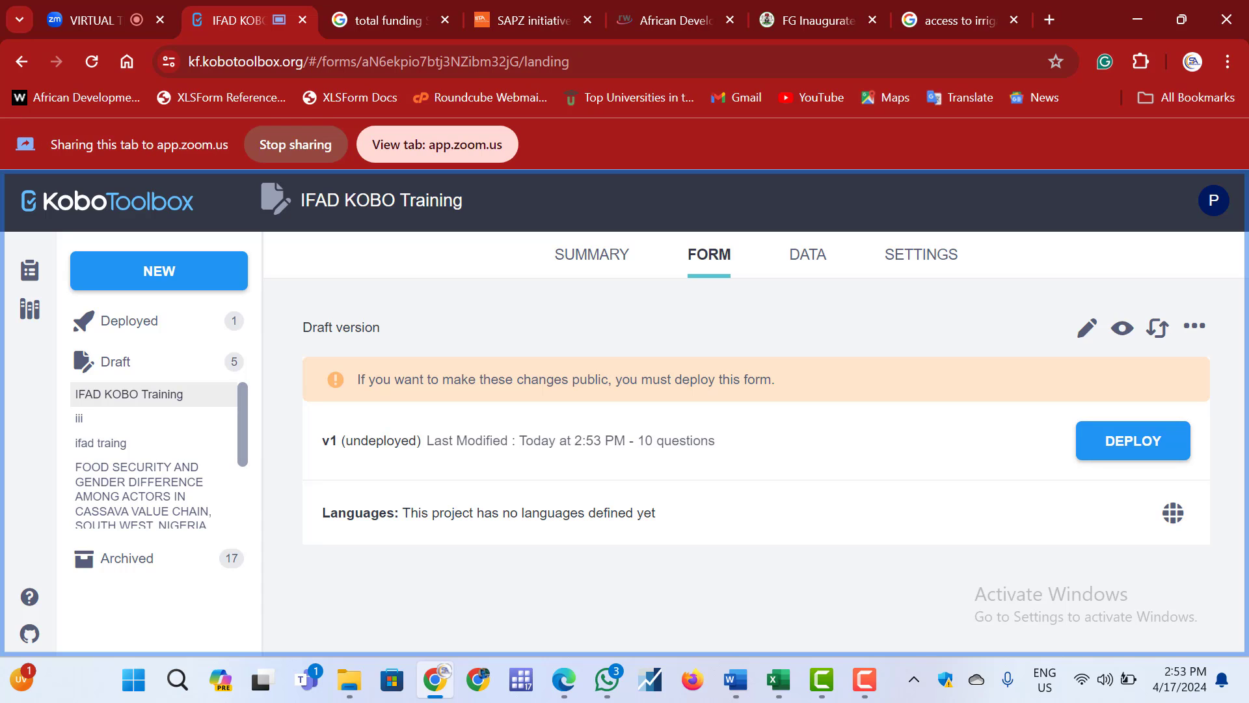
click(1133, 441)
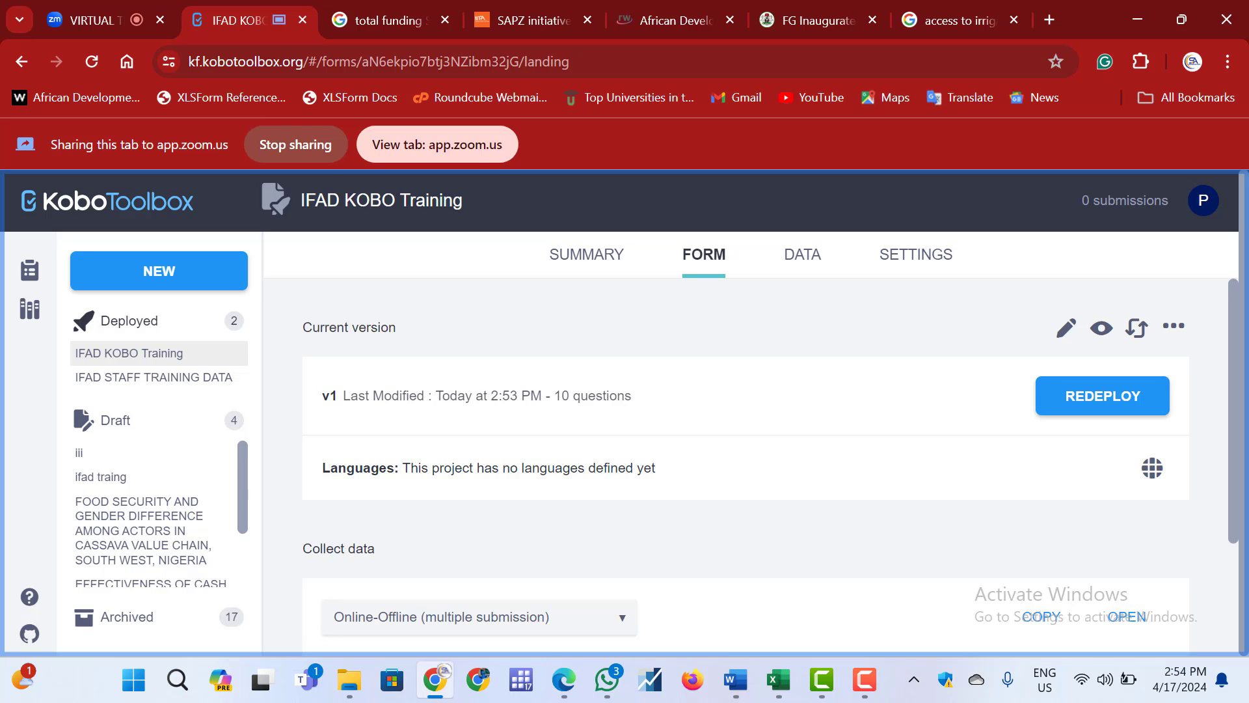
key(F10)
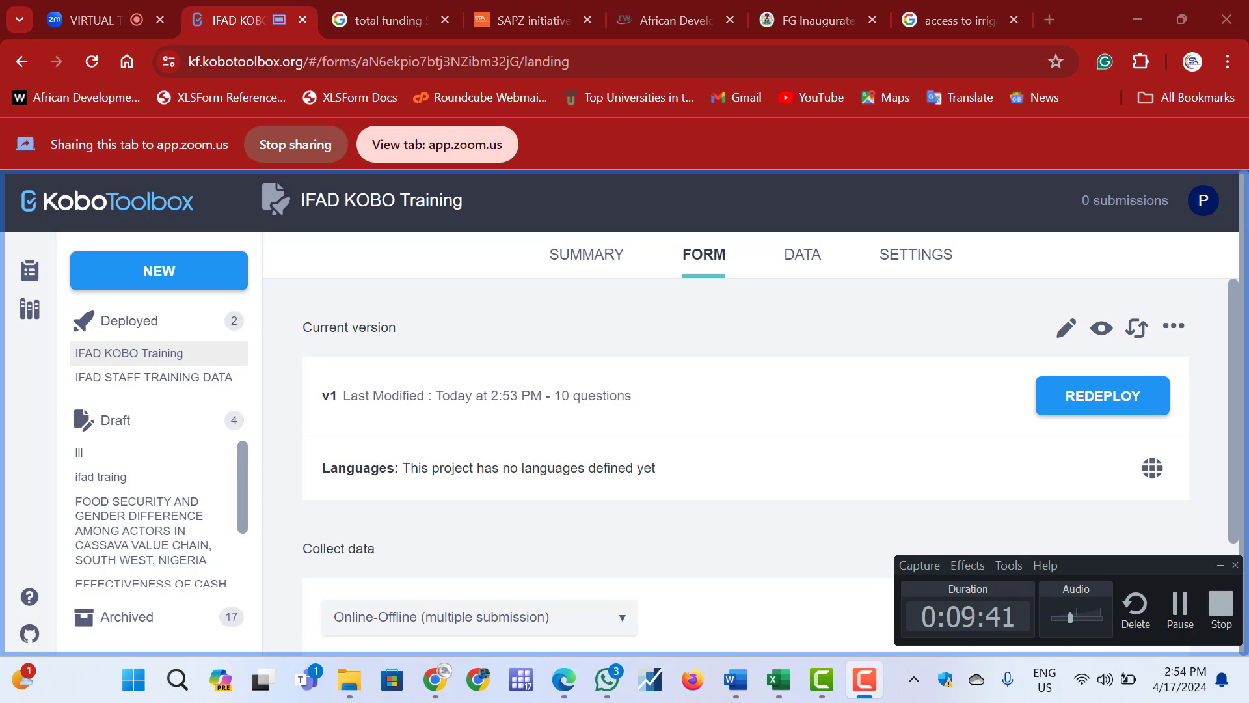